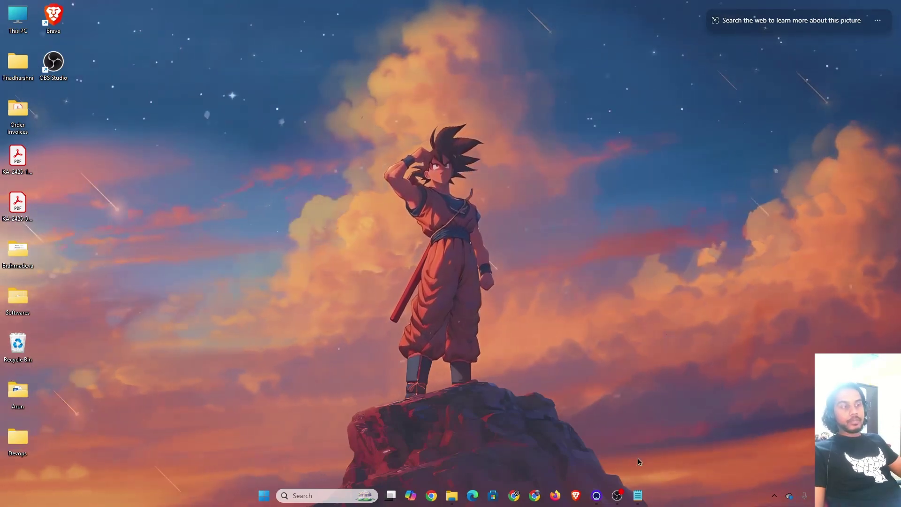
Open the L&T India website from the search results and look through its home page.
click(638, 495)
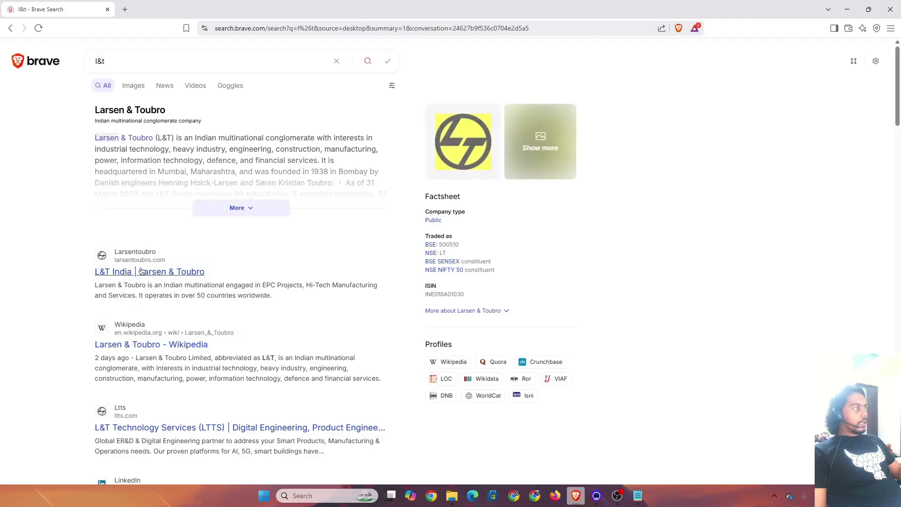
click(139, 271)
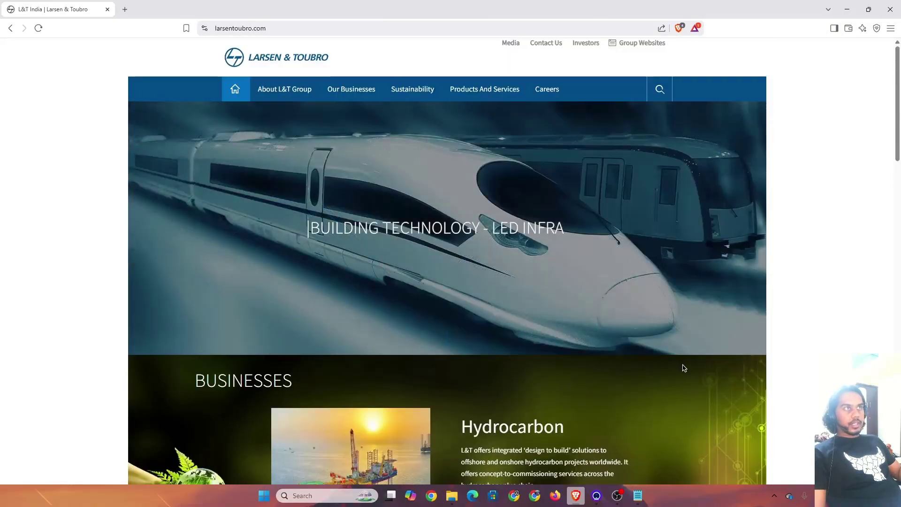
scroll(458, 255, down, 3)
scroll(458, 256, down, 15)
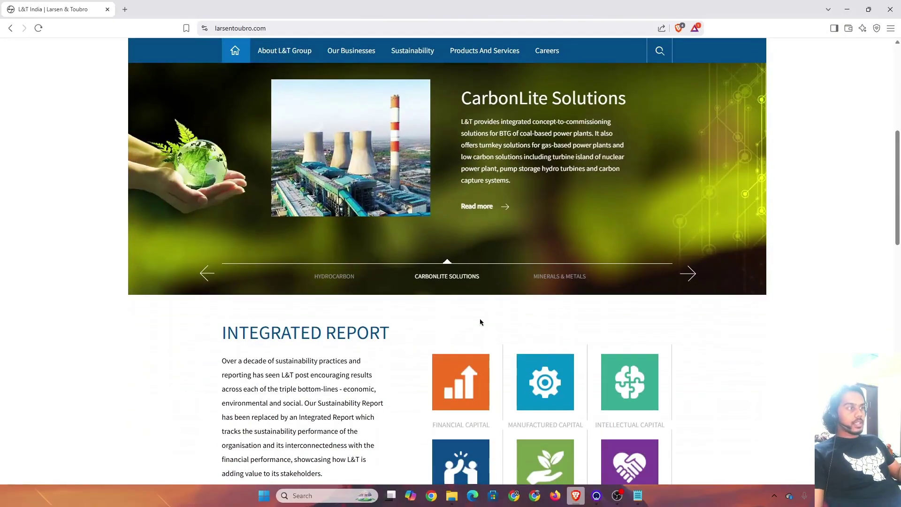
scroll(481, 324, down, 10)
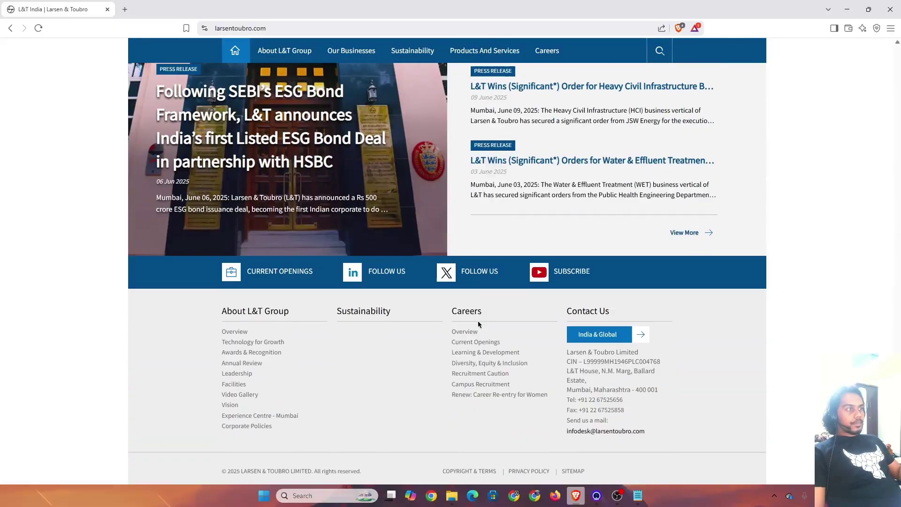
scroll(598, 240, up, 8)
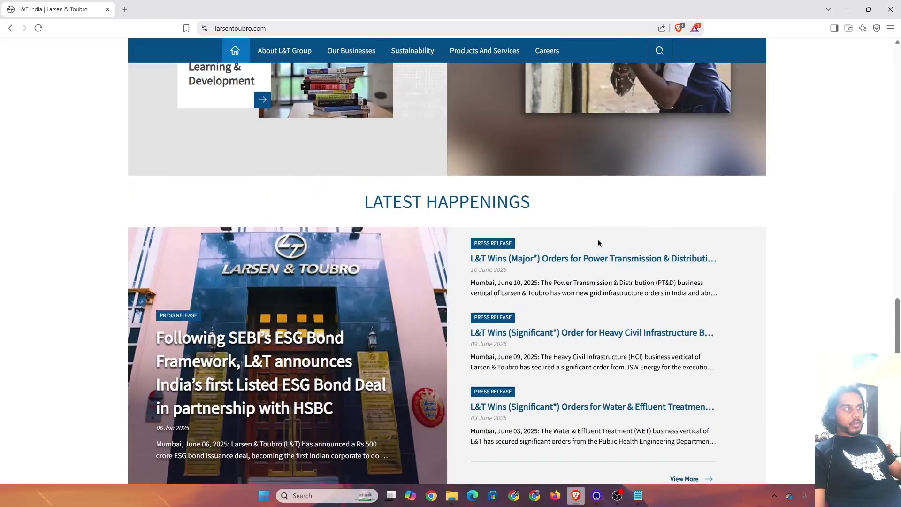
scroll(499, 167, up, 5)
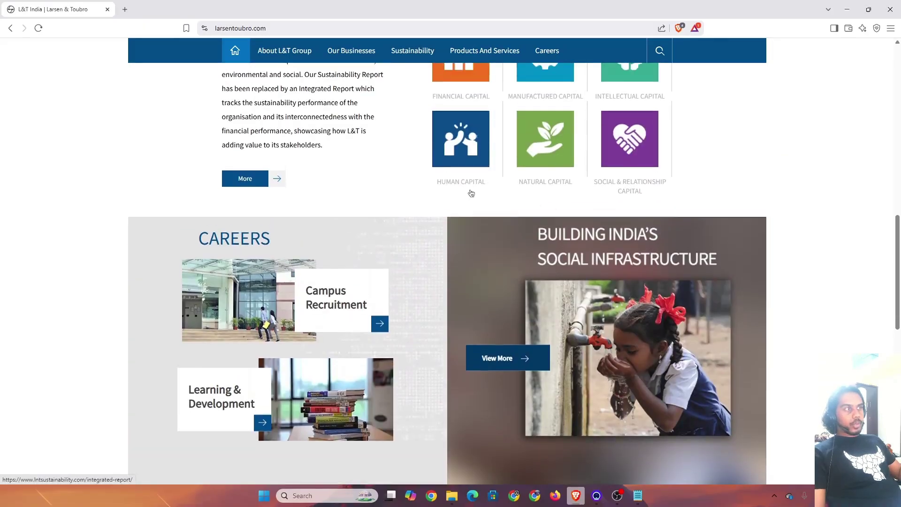
scroll(301, 175, up, 8)
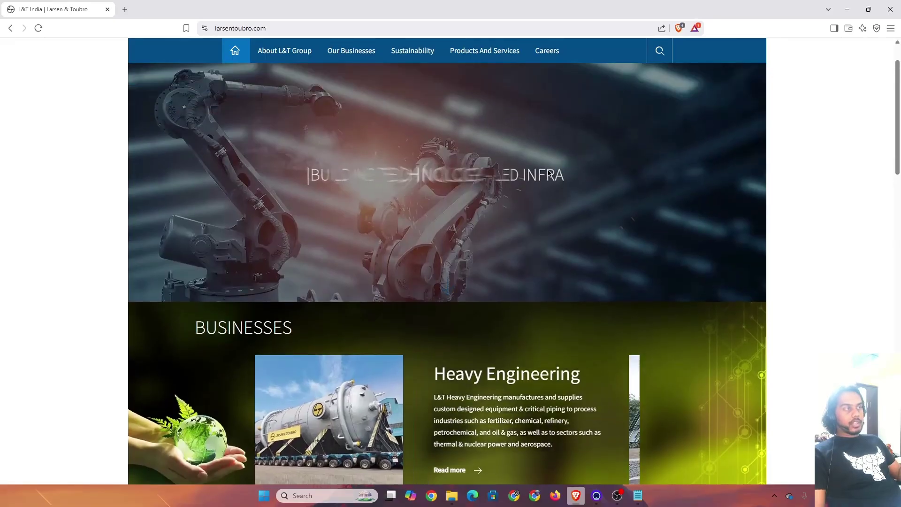
scroll(536, 186, up, 1)
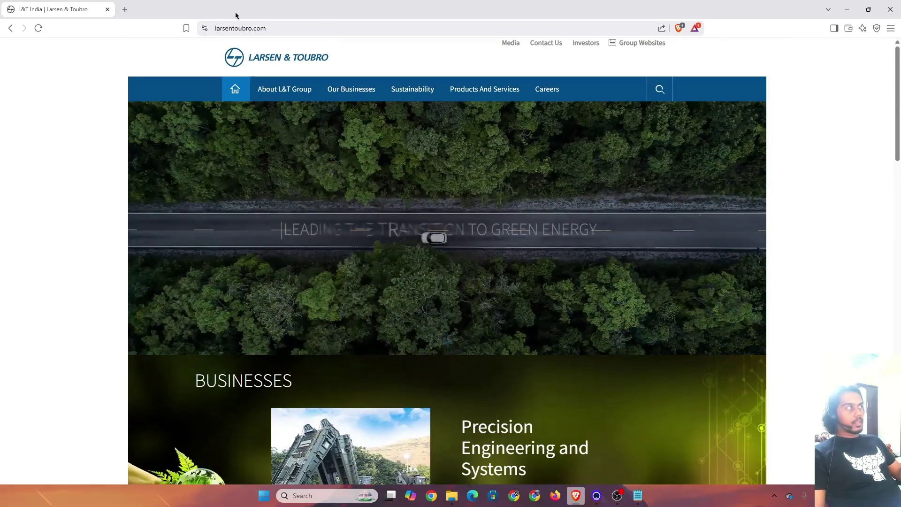
Open amazon.in in a new browser tab.
click(125, 10)
text(amaz)
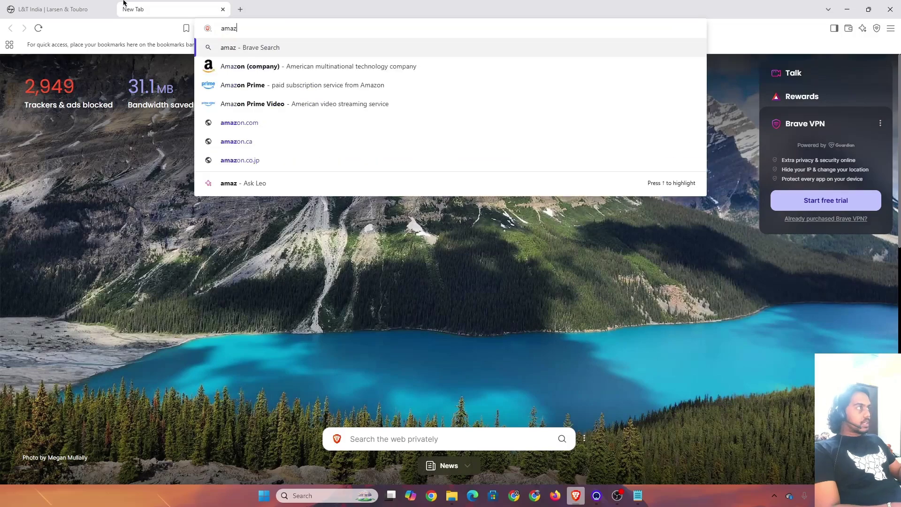
text(on)
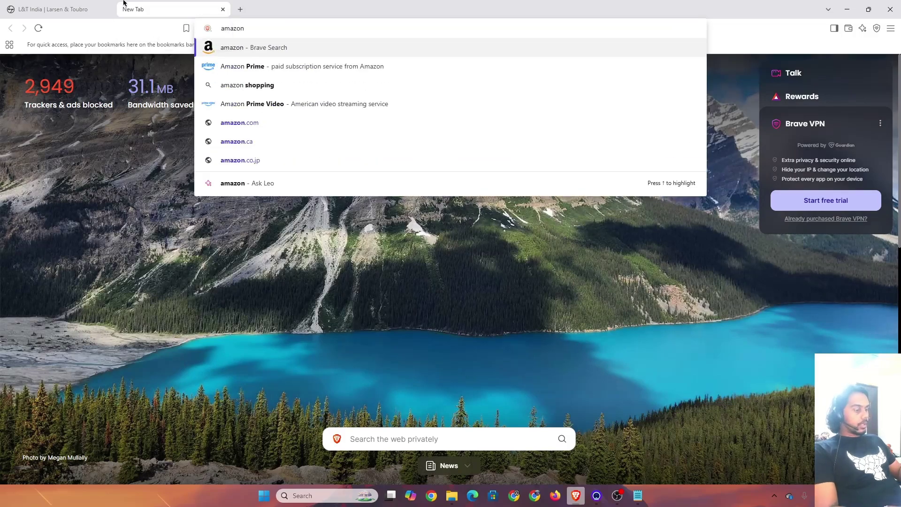
text(.in)
key(Return)
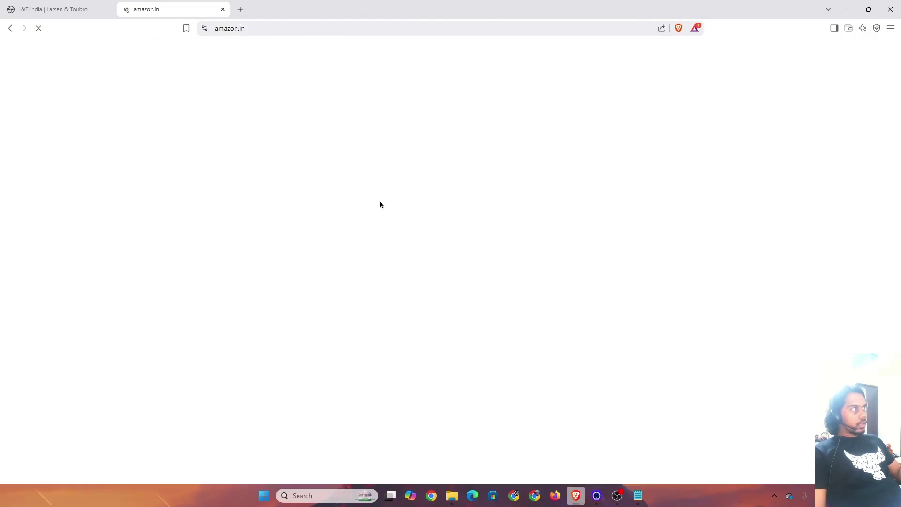
Try entering "cas" in Amazon's product search, and look through the shop's home page.
click(348, 51)
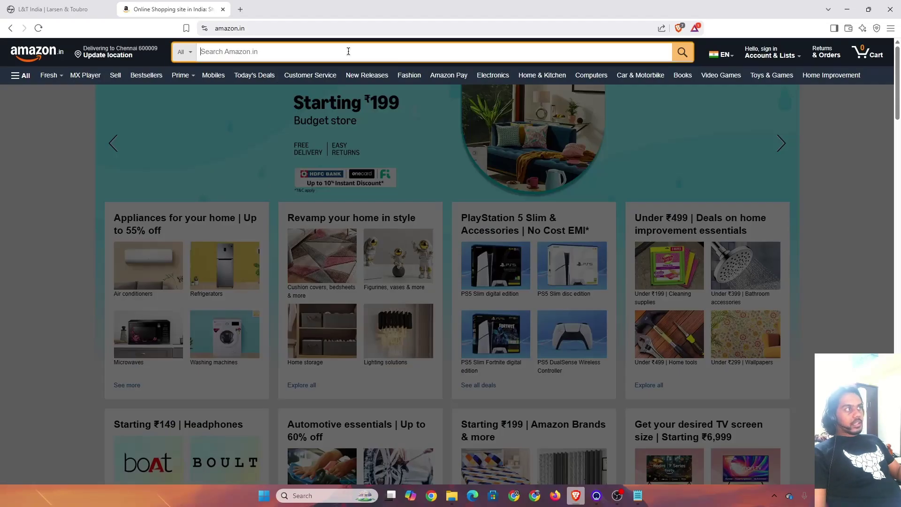
text(cas)
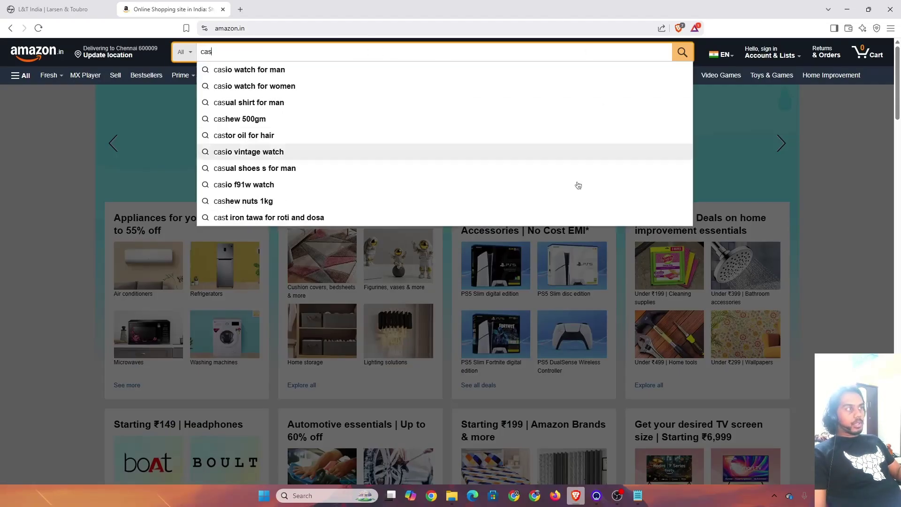
click(842, 111)
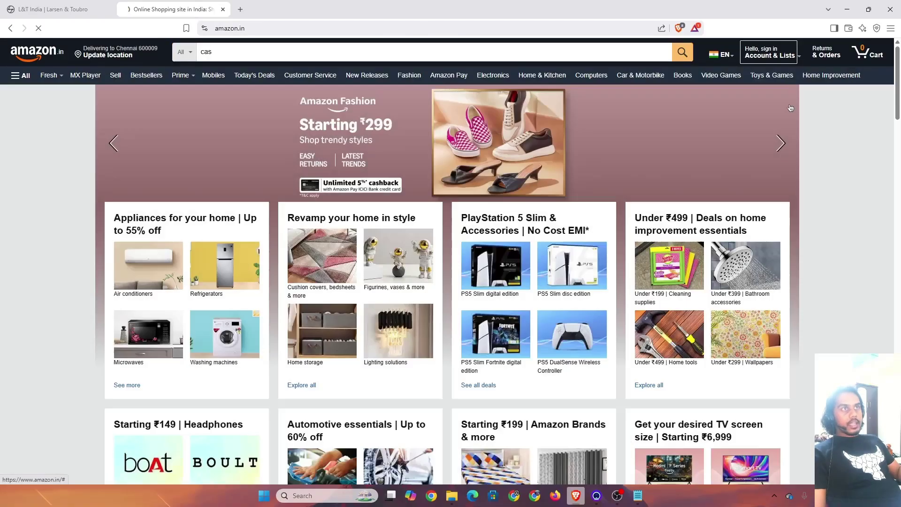
key(alt+Left)
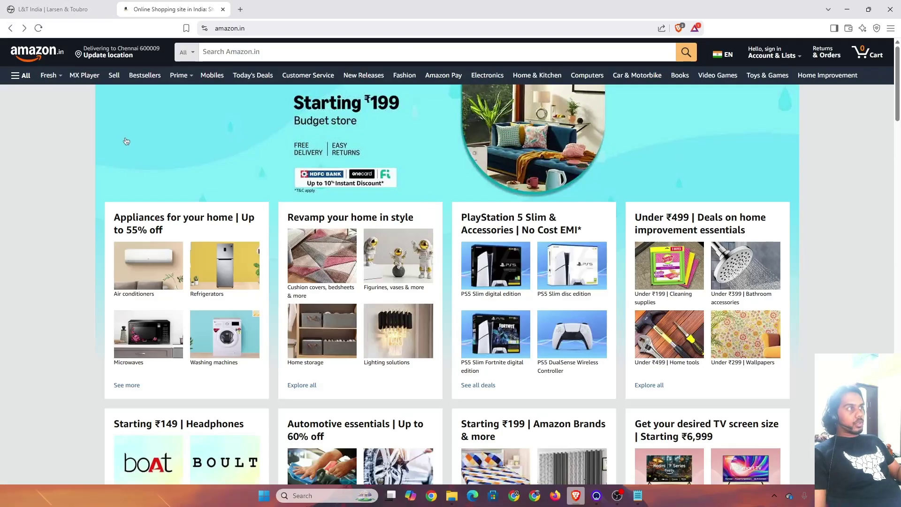
scroll(319, 202, down, 5)
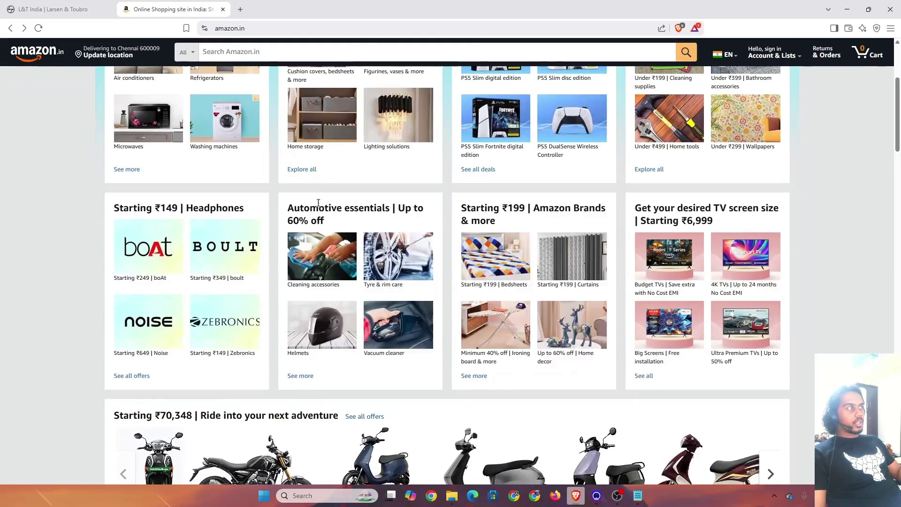
scroll(318, 202, up, 5)
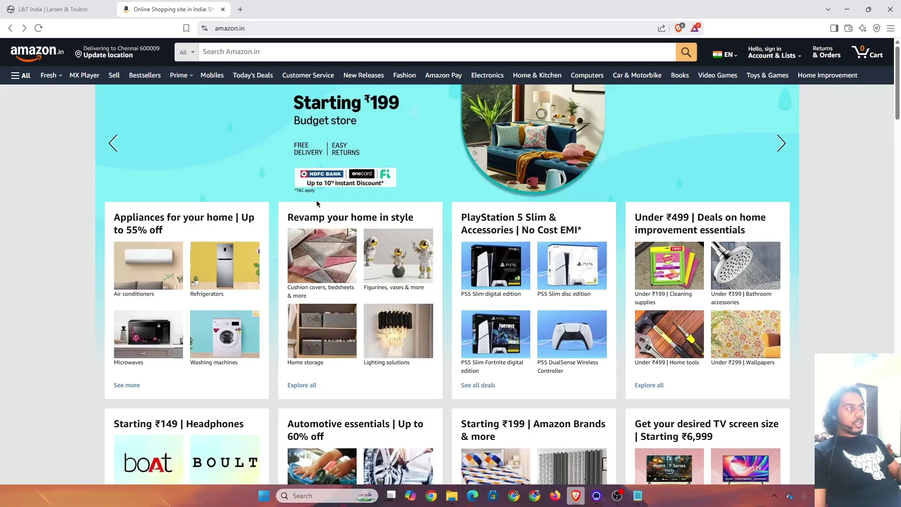
Close the Amazon page and load the AWS console home for region ap-southeast-1 in place of the L&T site.
click(223, 9)
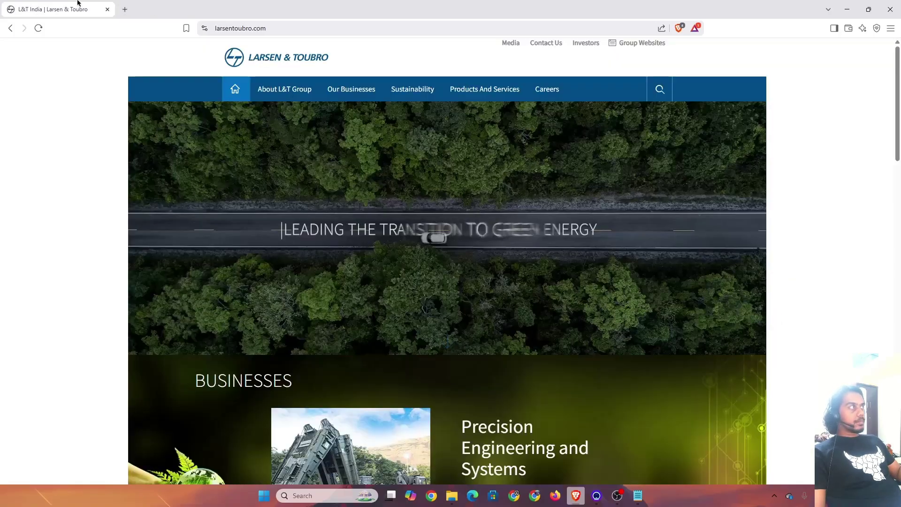
click(108, 9)
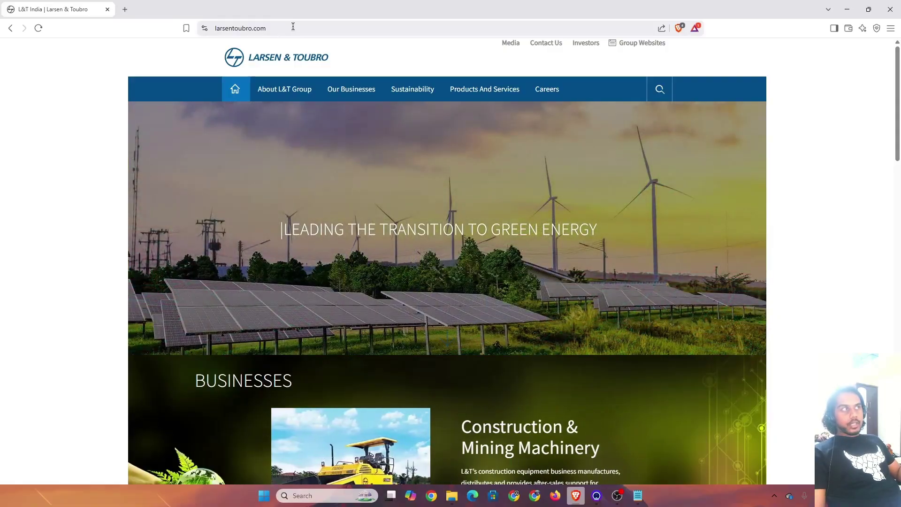
click(292, 26)
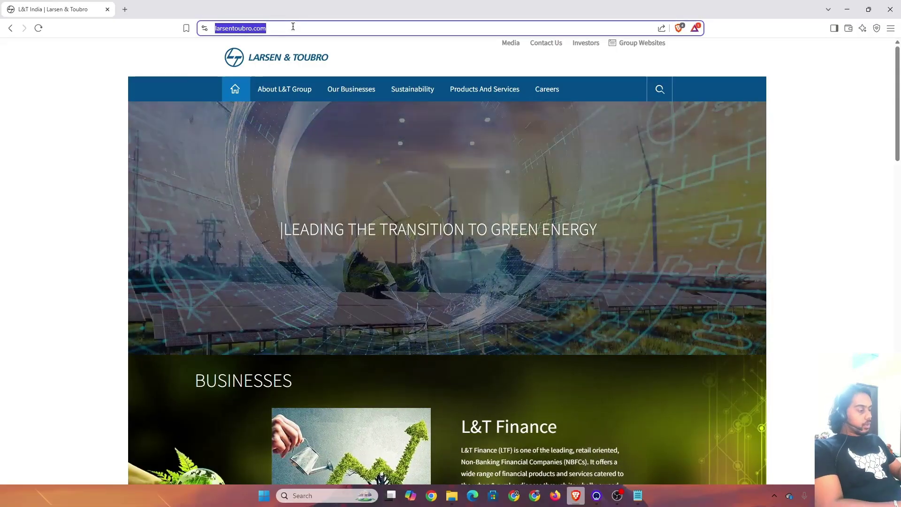
text(ast-1.console.aws.amazon)
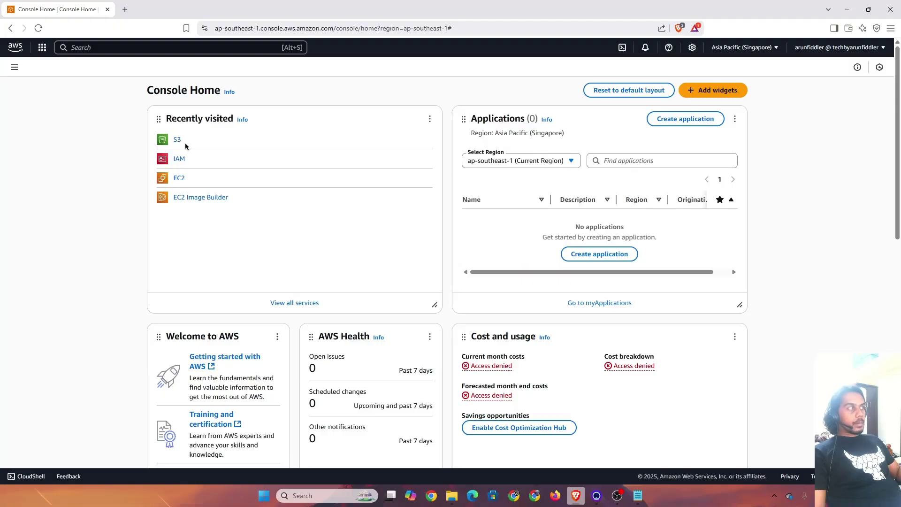
Switch to the AWS S3 notes in Notepad and add the heading "3 ways :" with the item "1. Through IAM Policy Generator".
click(638, 495)
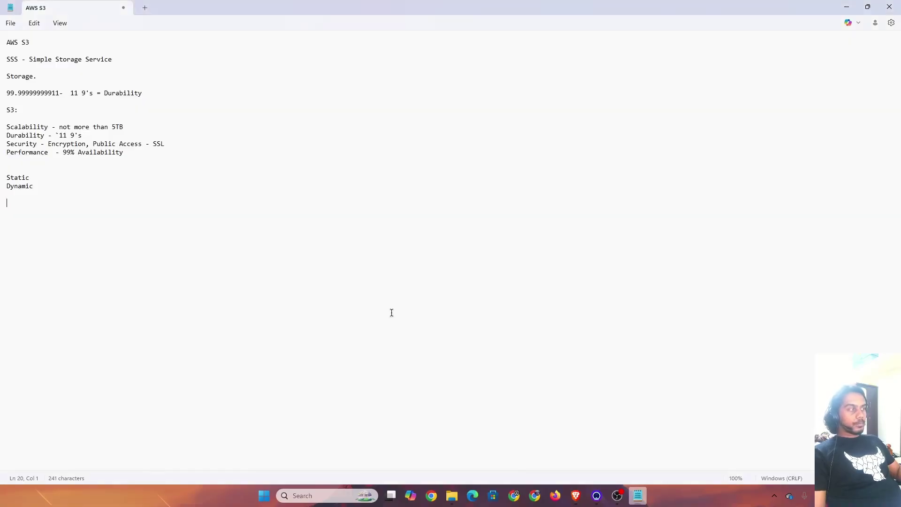
text(3 wy)
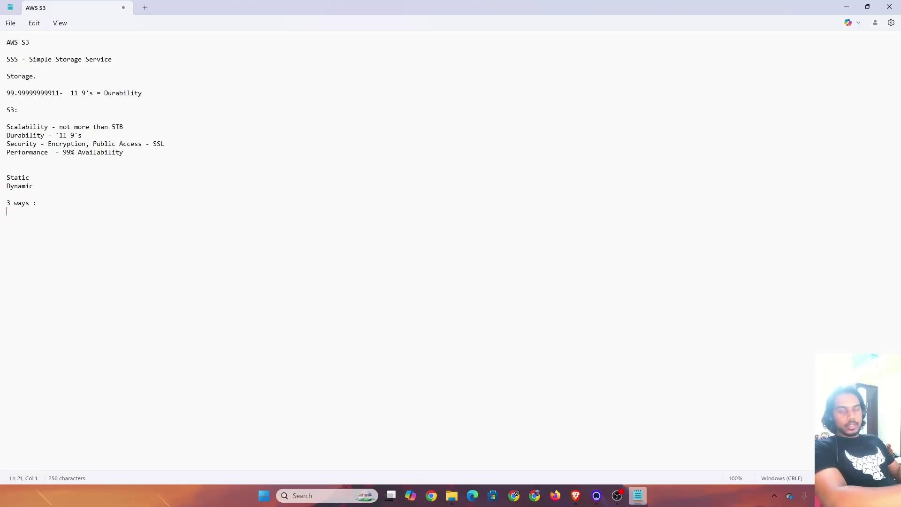
text(1. )
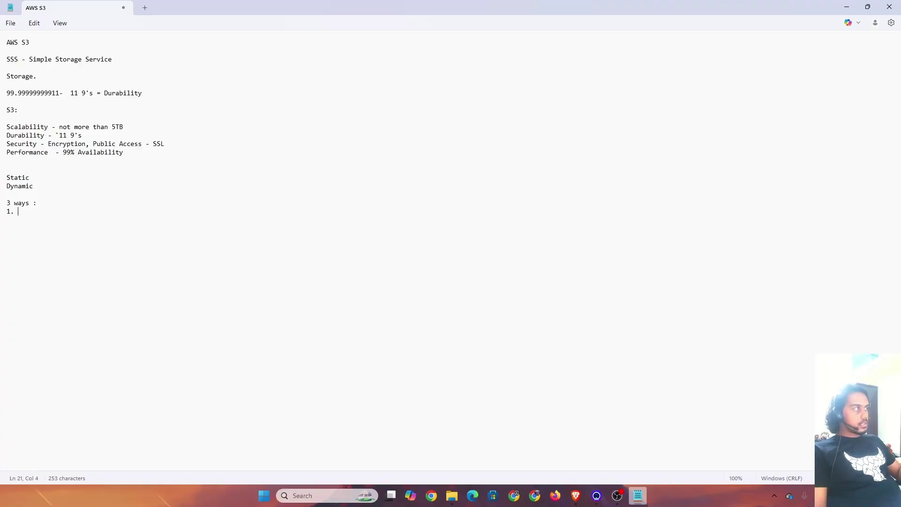
text(Through )
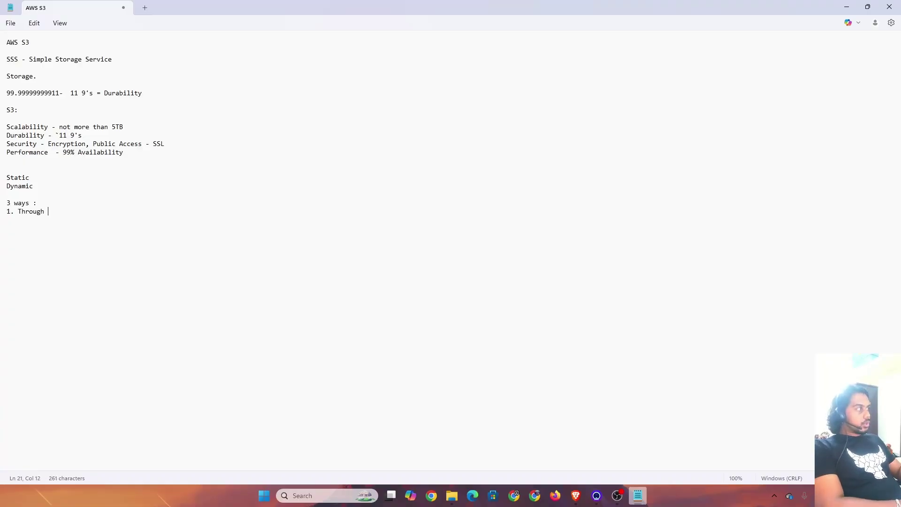
text(IA  Polciy)
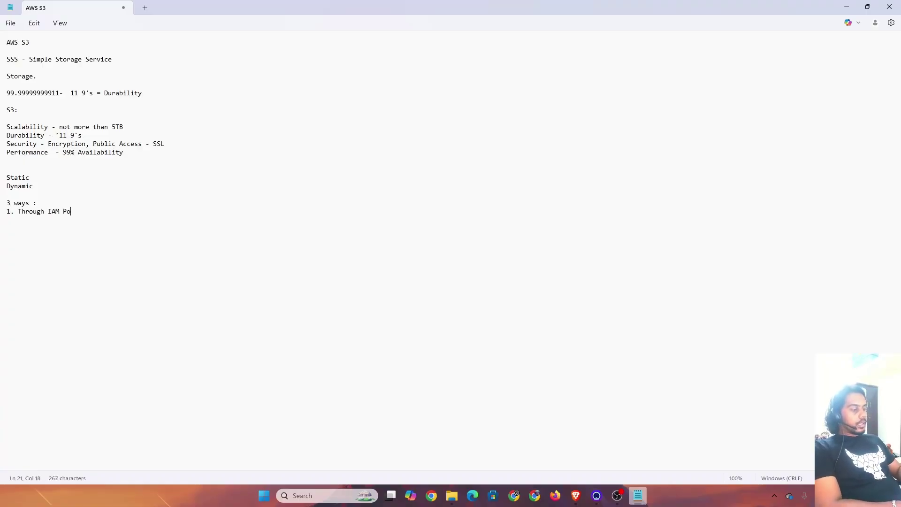
key(BackSpace)
key(BackSpace)
key(BackSpace)
key(BackSpace)
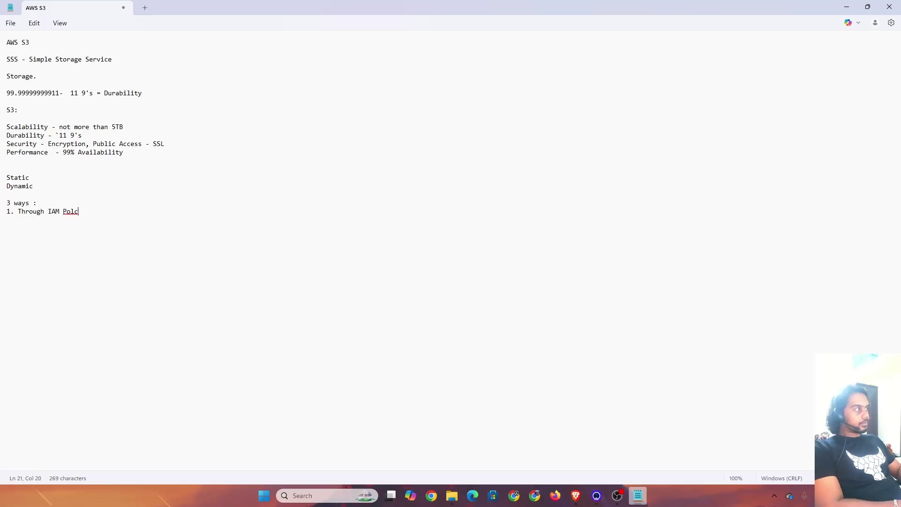
text(icy Generatro)
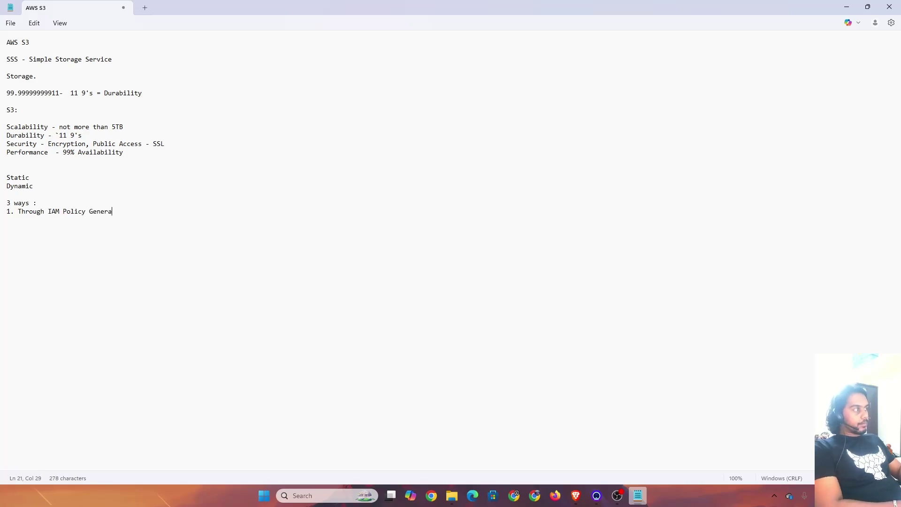
key(BackSpace)
key(BackSpace)
text(or)
key(Return)
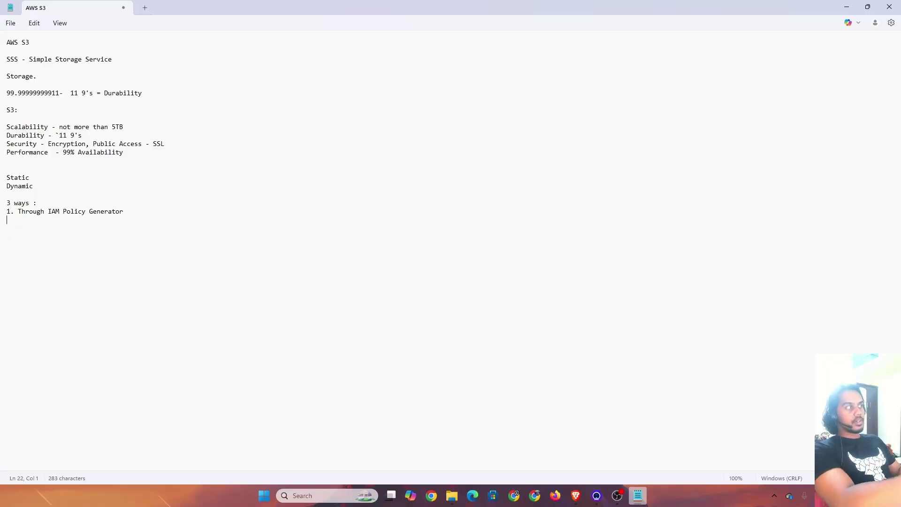
Add the second list item "2. S3 Bucket policy generator" to the notes.
text(21)
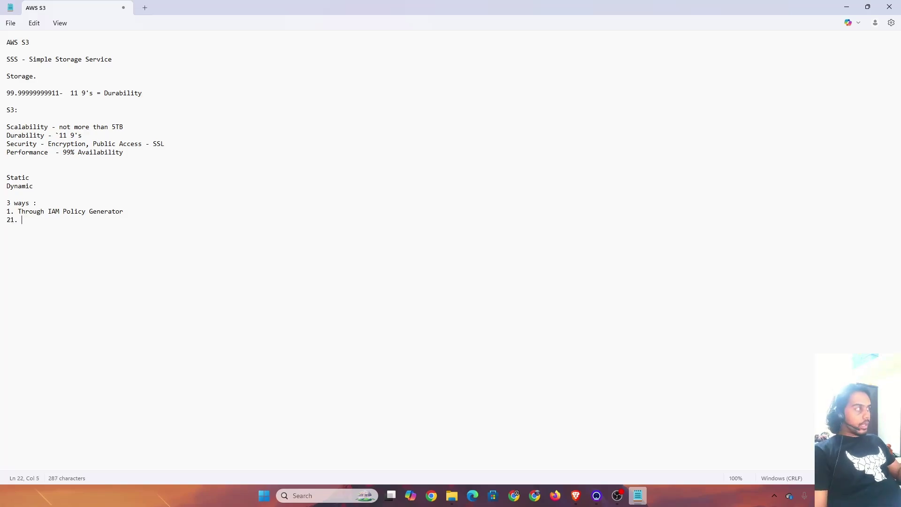
key(BackSpace)
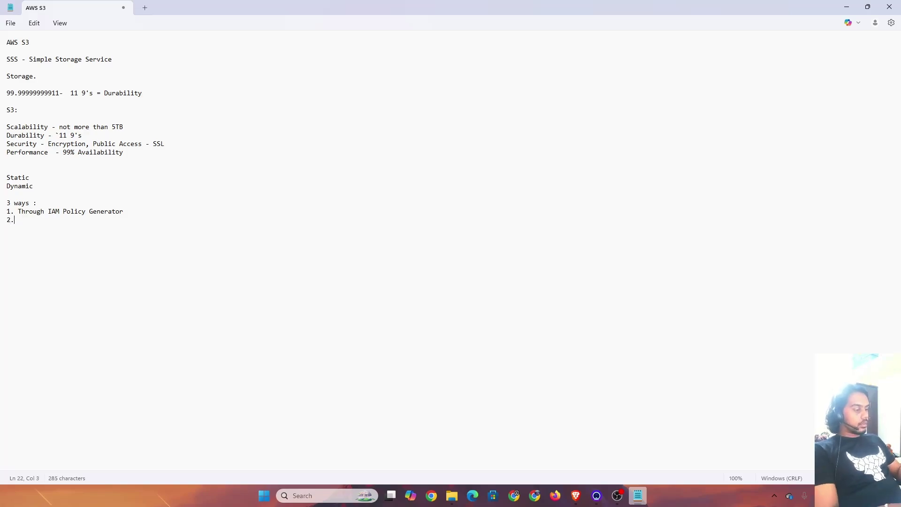
text(.  S3 )
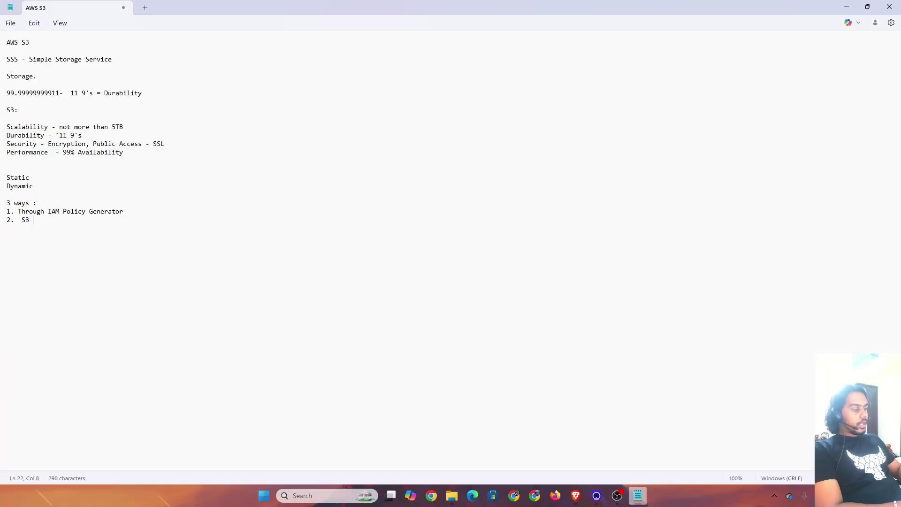
text(Bucket policy generator)
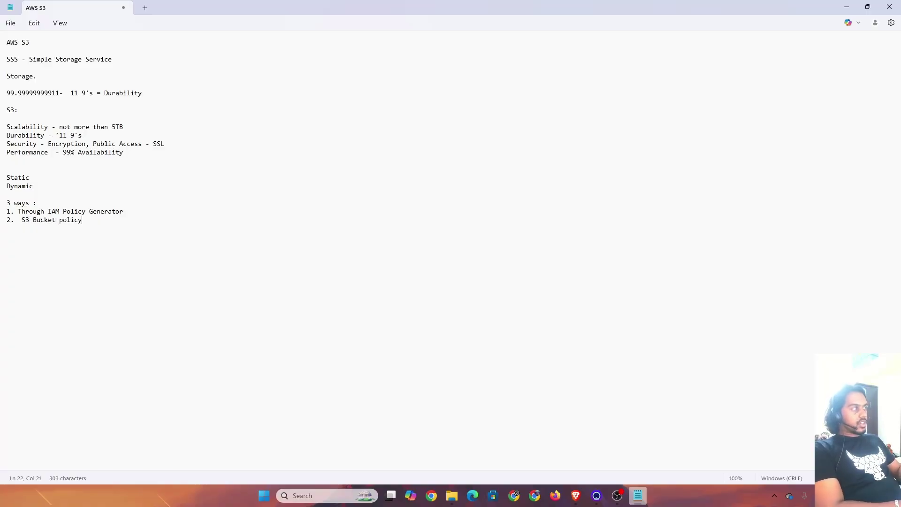
key(Return)
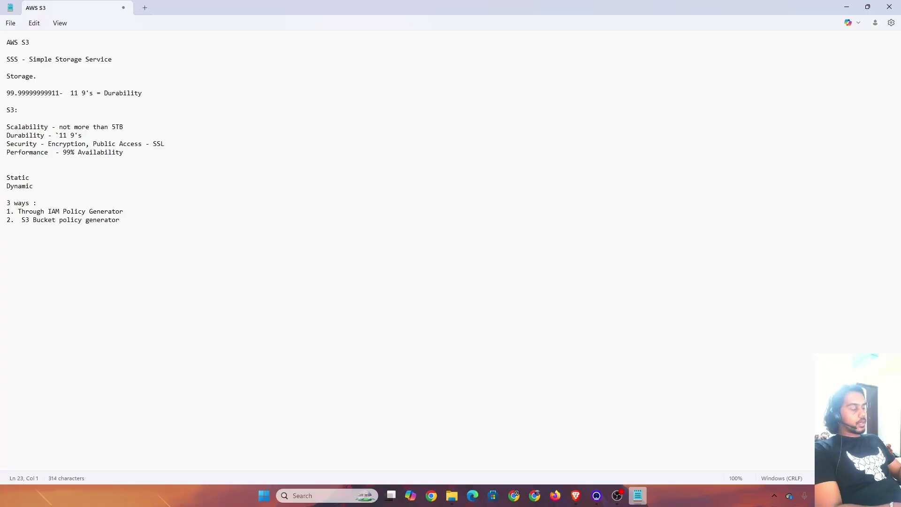
Add the third list item "3. Policy generator" to the notes.
text(3. )
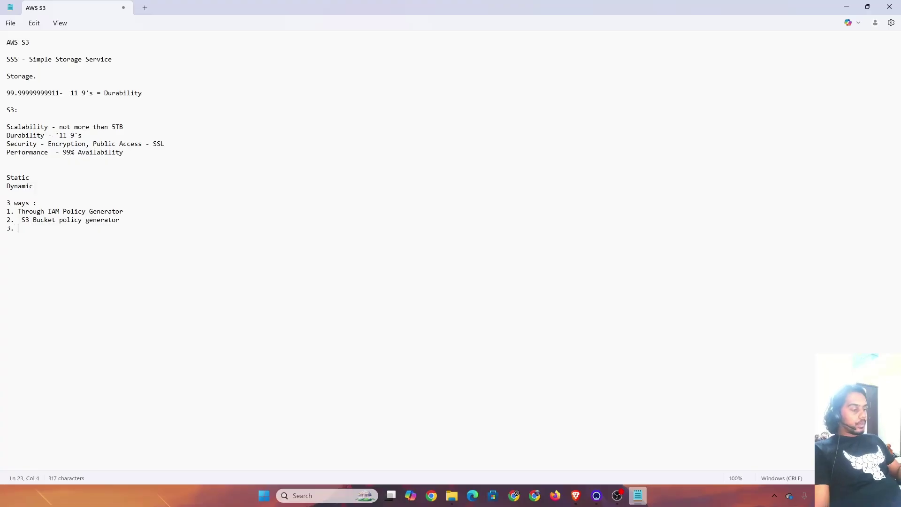
text(Policy generat)
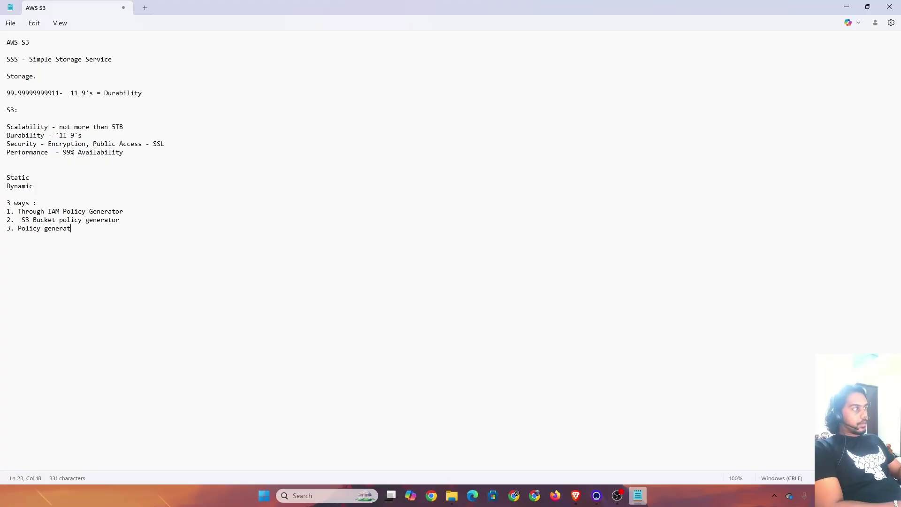
text(or\)
key(Return)
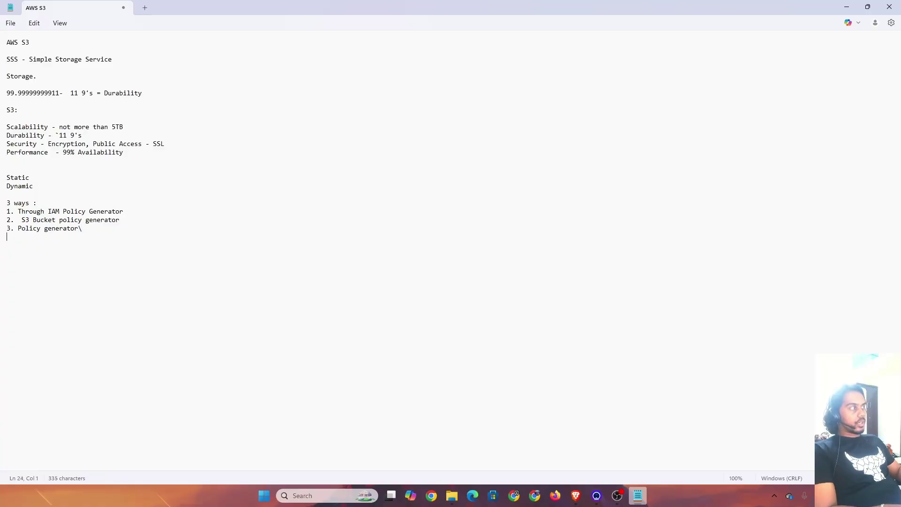
key(BackSpace)
key(BackSpace)
key(Return)
Add the fourth list item "4. Manual Code" and leave a blank line below it.
text(4. Manui)
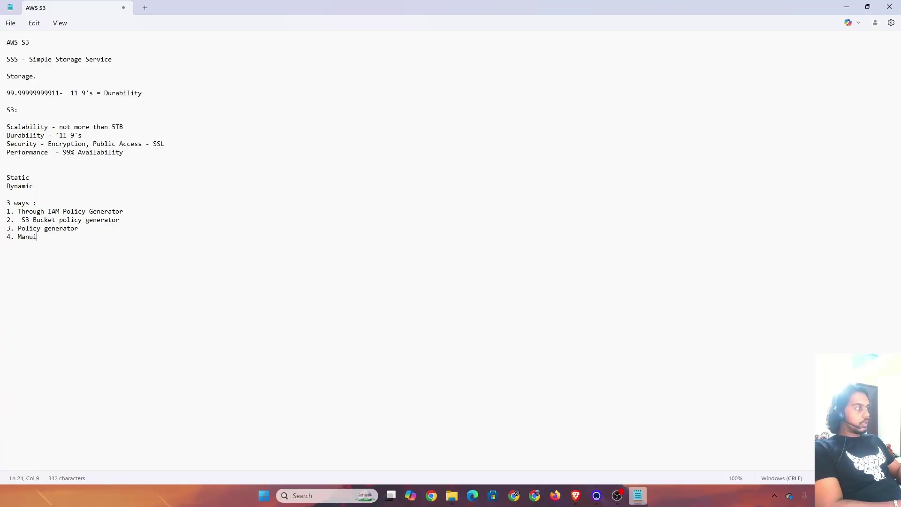
key(BackSpace)
text(al Co)
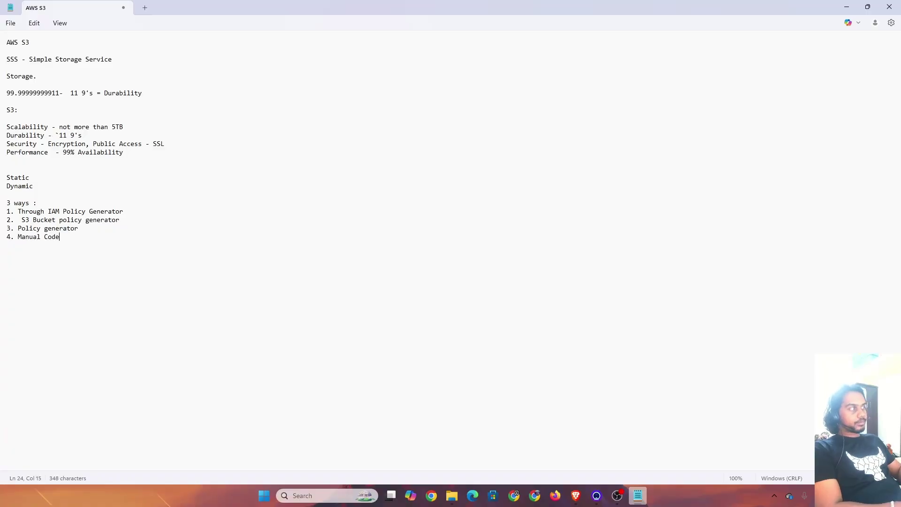
text(de)
key(Return)
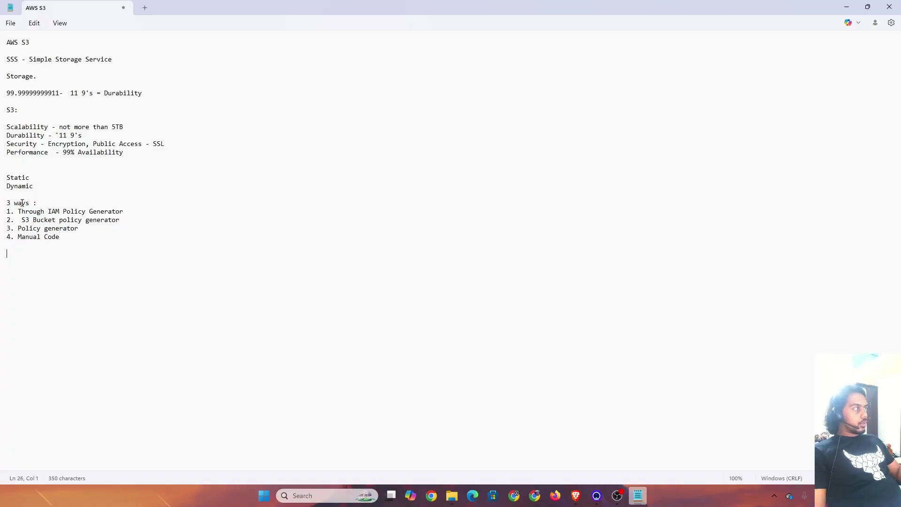
Change the list heading to "3 + 1 ways :" and highlight the IAM Policy Generator item in the enlarged text.
text(+ 1)
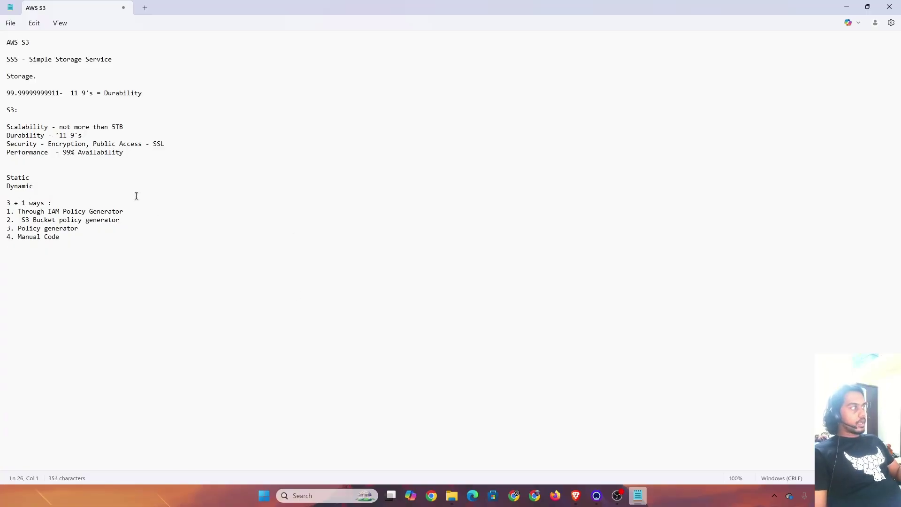
triple_click(121, 212)
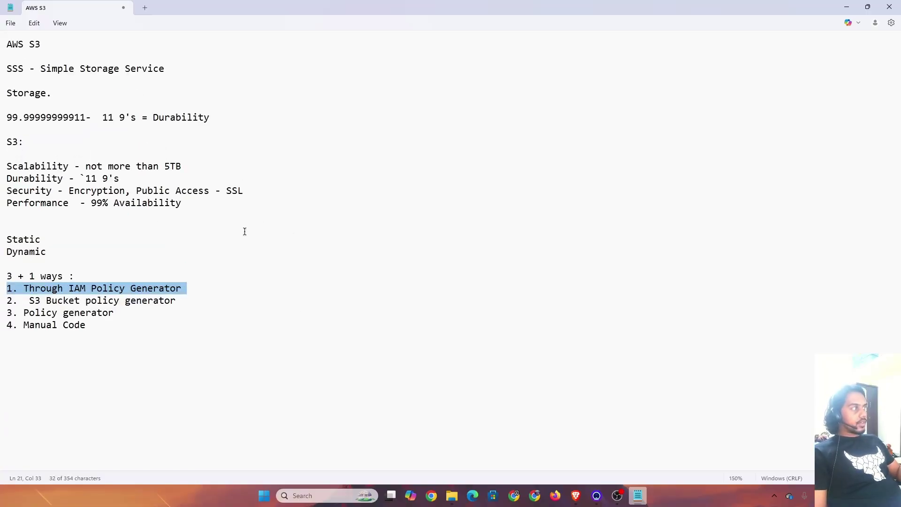
click(123, 220)
Switch to the AWS console in the browser, open IAM in a new tab, and start creating a policy.
key(alt+Tab)
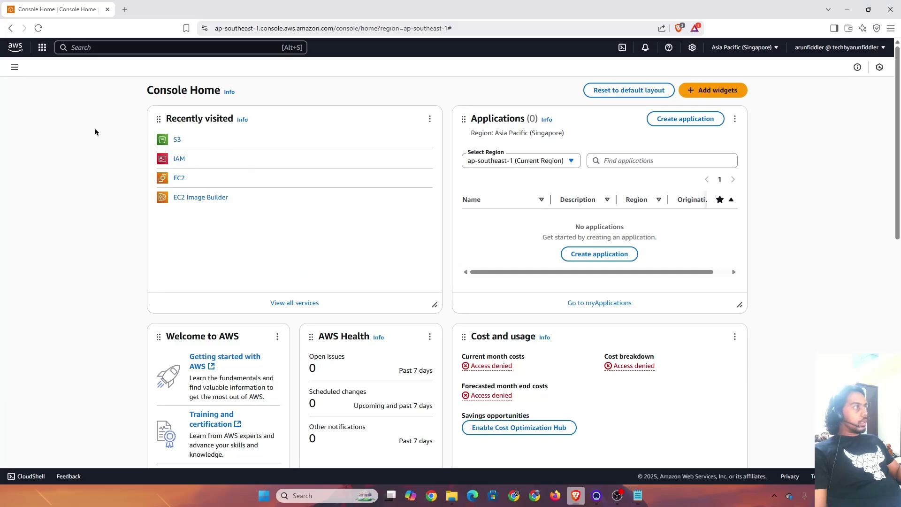
middle_click(178, 158)
click(155, 9)
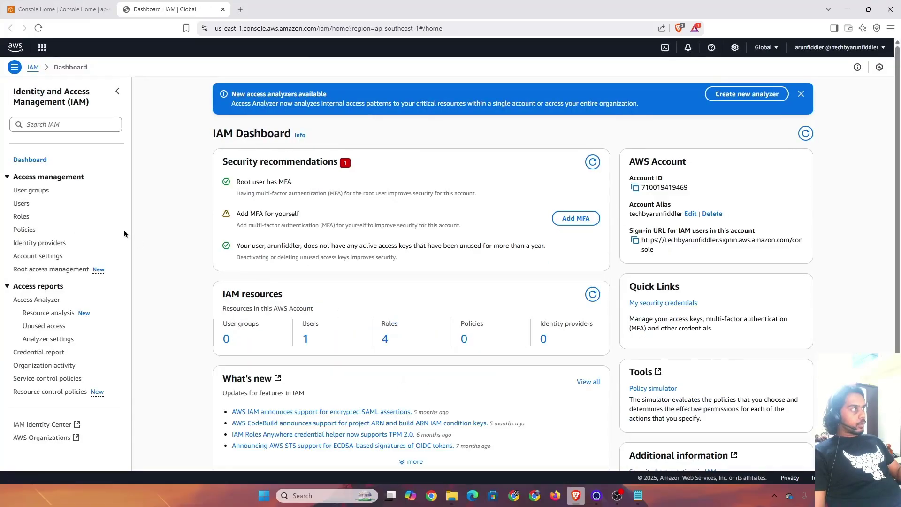
click(26, 230)
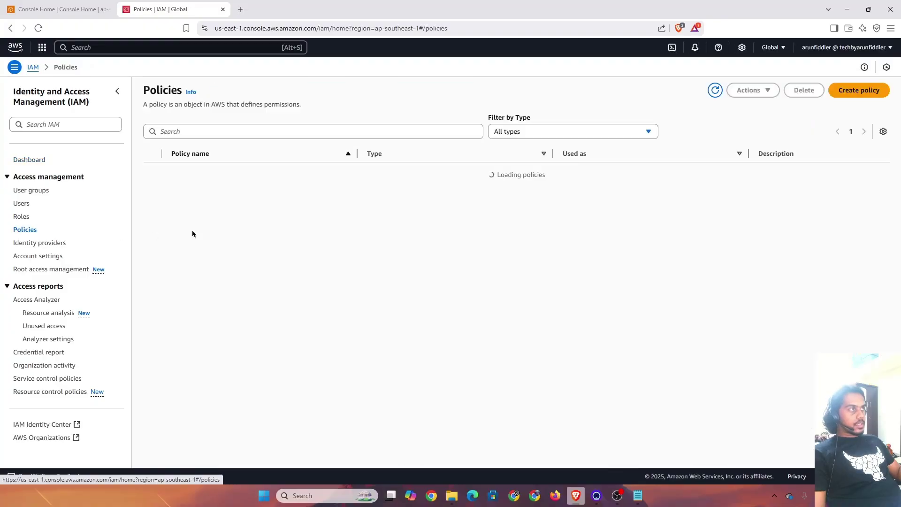
key(ctrl+plus)
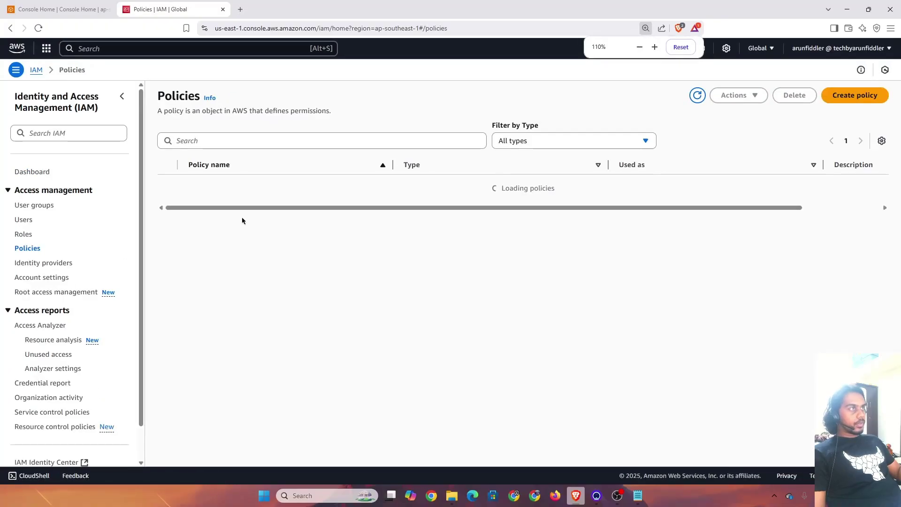
click(838, 98)
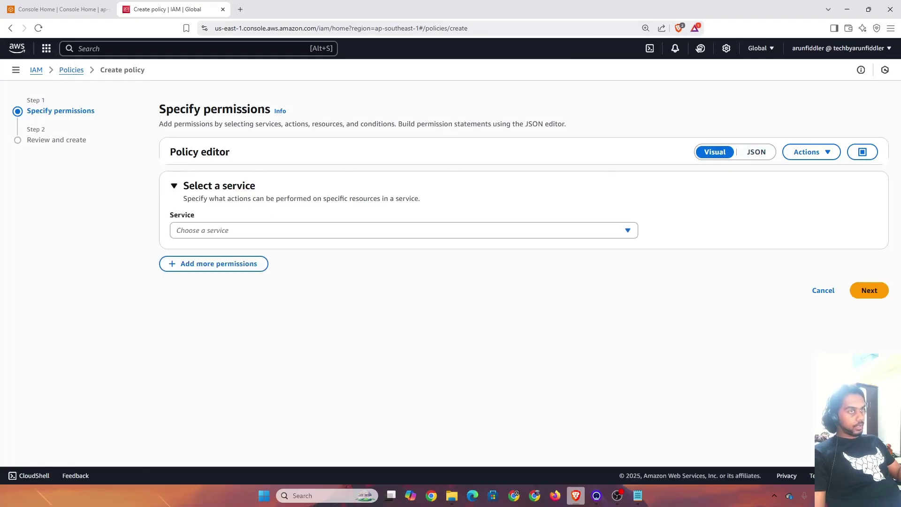
Open the S3 bucket located in ap-southeast-1 in its own tab and view the bucket policy in its permissions.
click(98, 13)
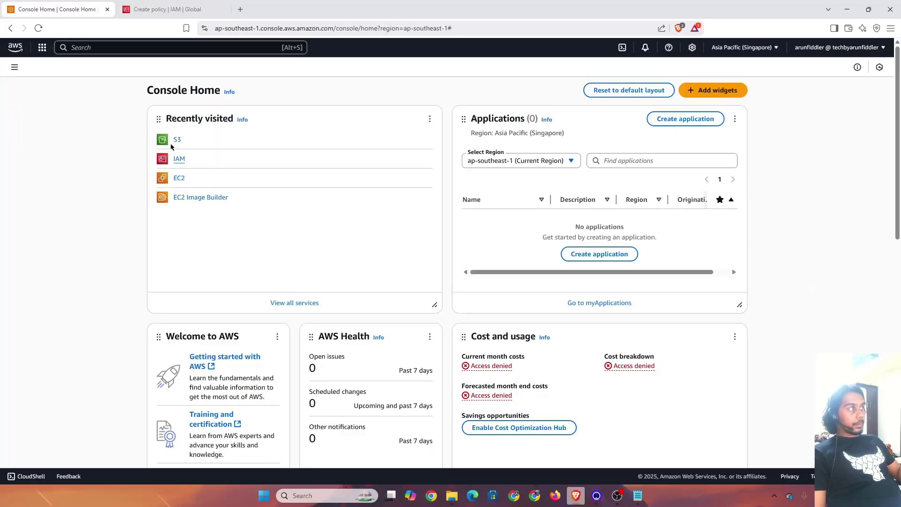
click(176, 140)
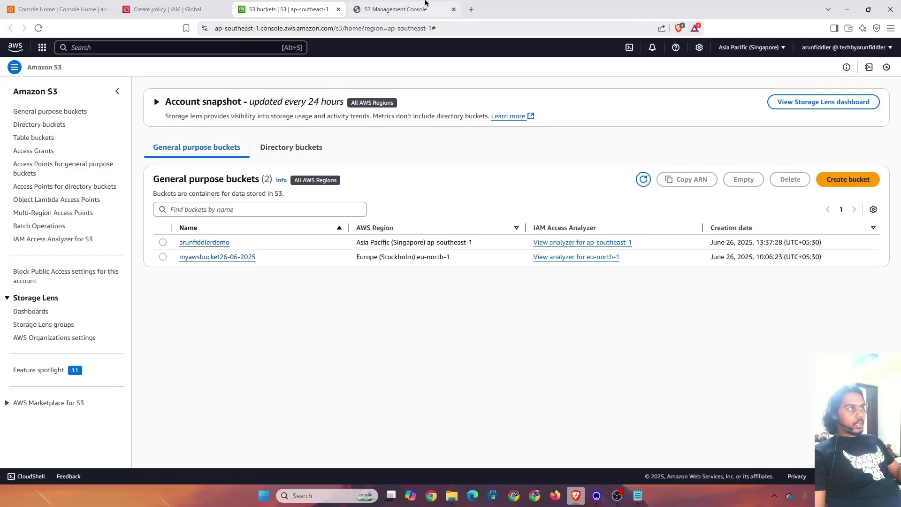
click(426, 2)
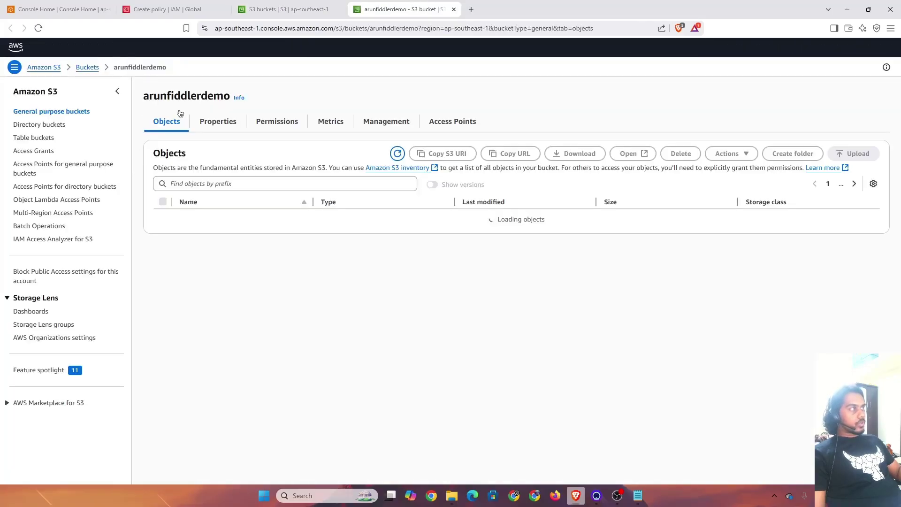
drag(213, 97, 171, 97)
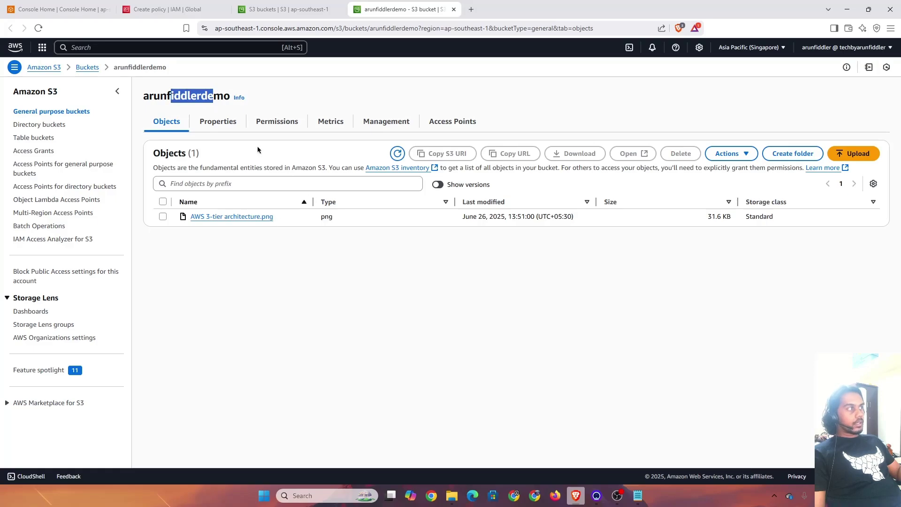
drag(258, 150, 275, 121)
scroll(332, 247, down, 2)
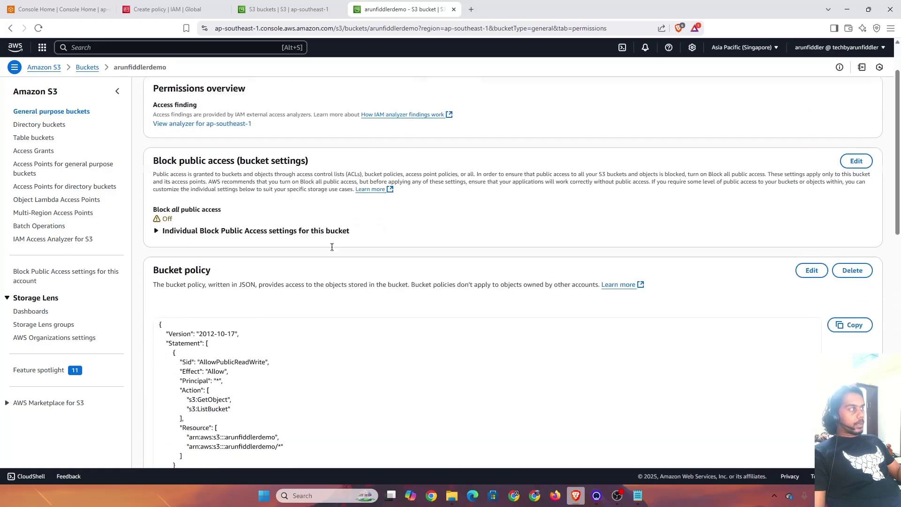
scroll(284, 284, down, 2)
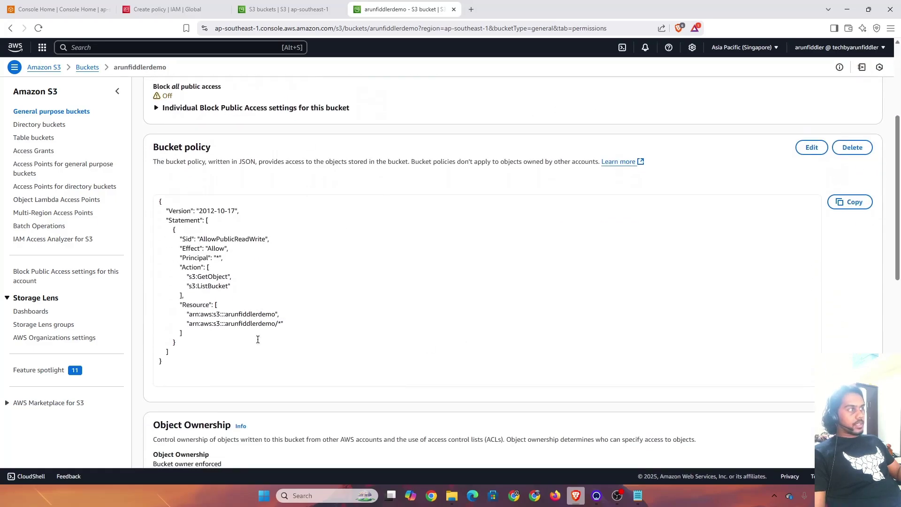
Open the bucket policy for editing and inspect its AllowPublicReadWrite statement with the statement editor.
click(811, 149)
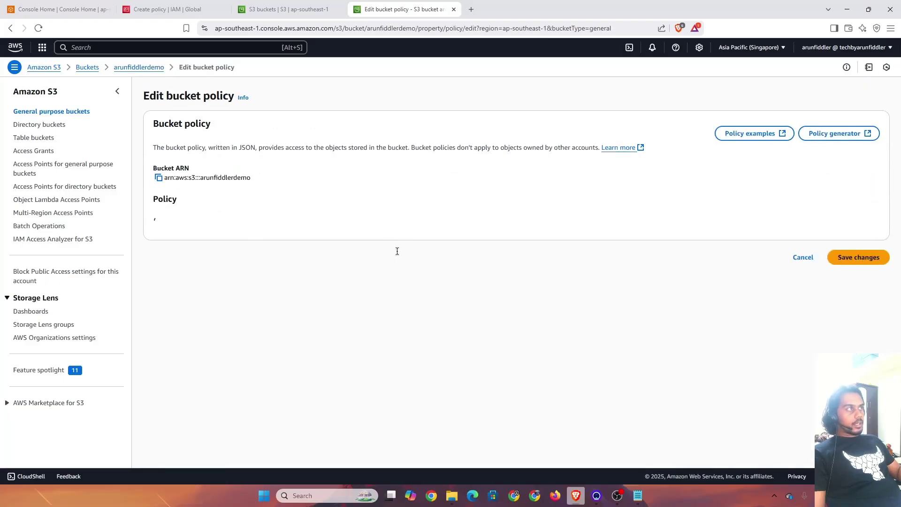
click(294, 296)
scroll(365, 234, down, 1)
scroll(564, 161, up, 1)
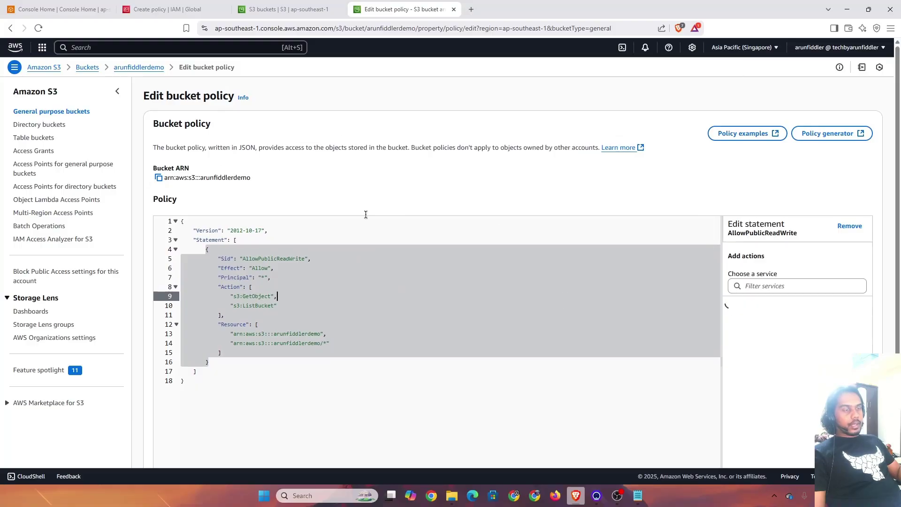
scroll(489, 221, down, 1)
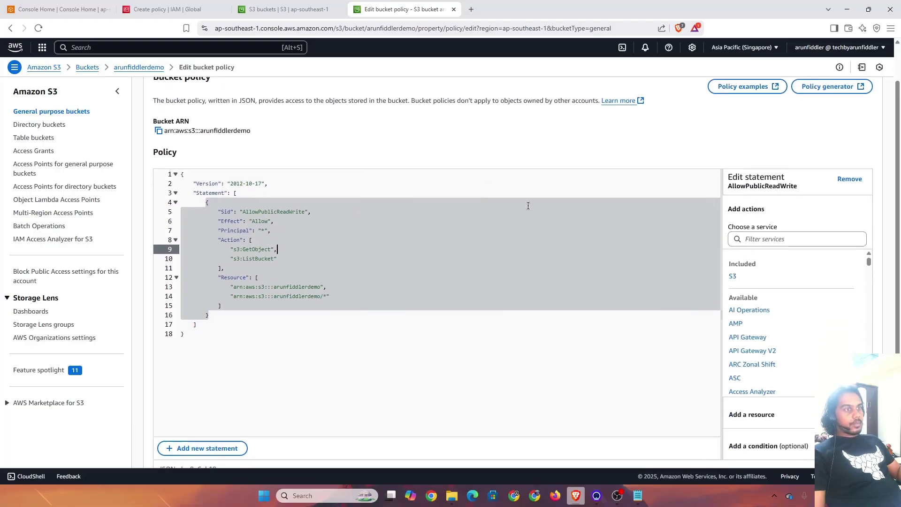
Return to the IAM policy being created and choose S3 as its service.
click(165, 9)
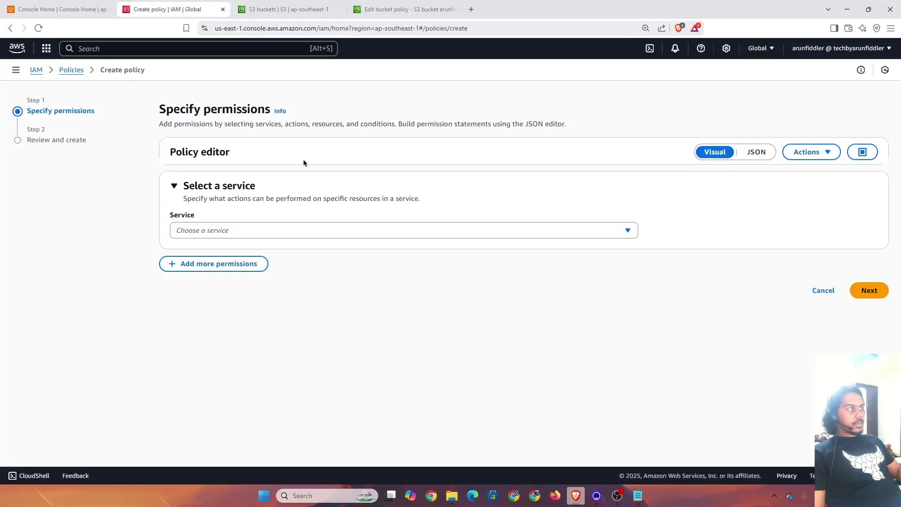
click(396, 8)
click(215, 3)
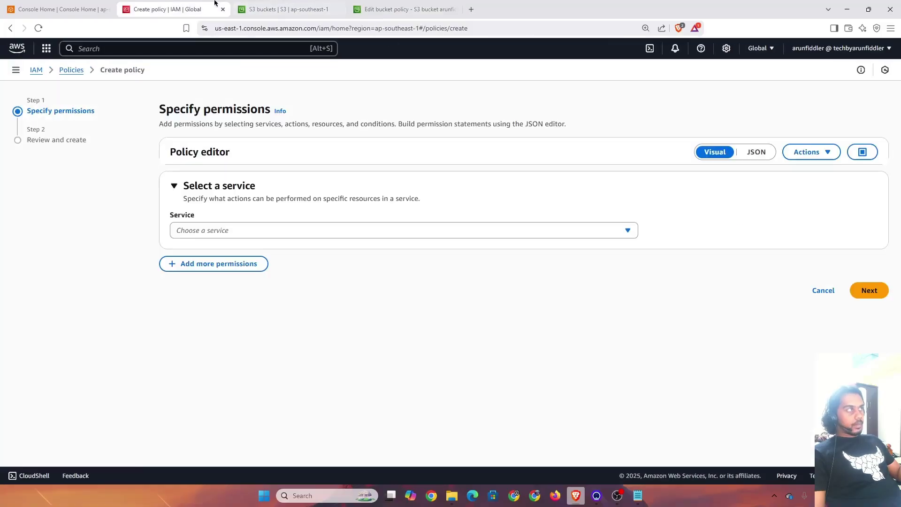
click(278, 235)
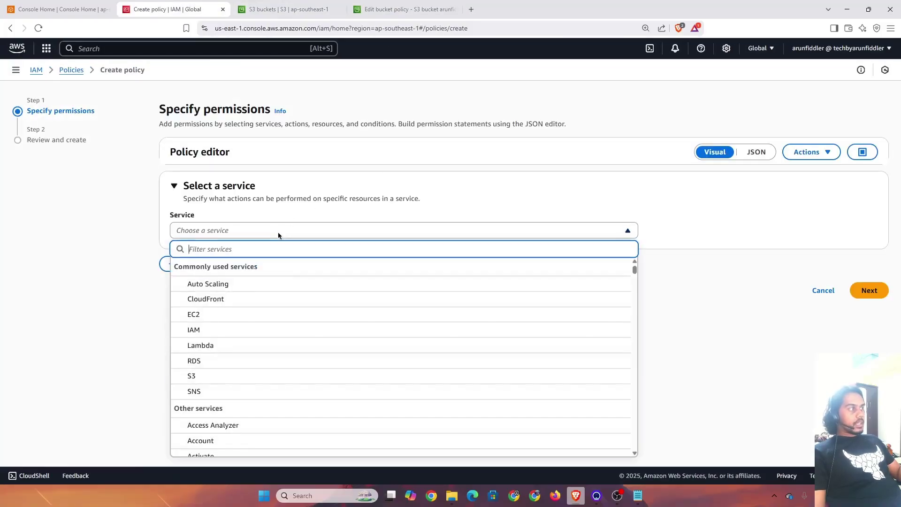
text(S3)
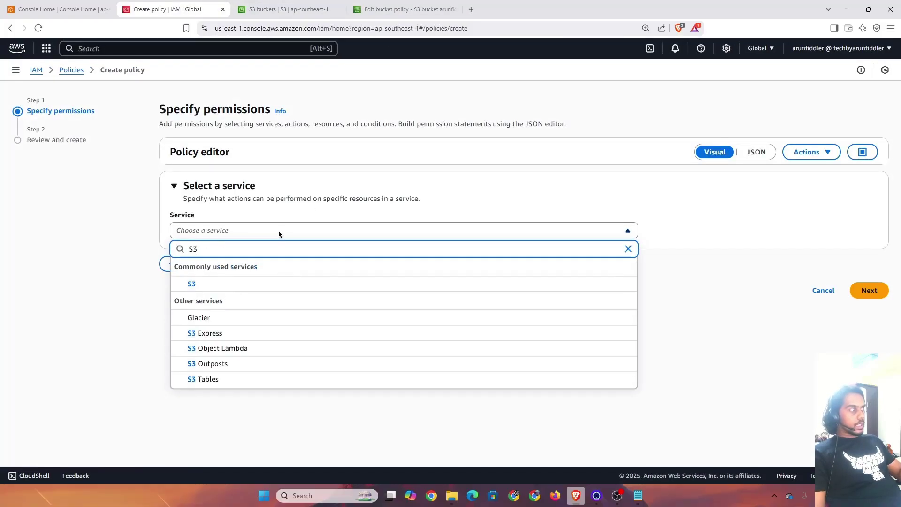
click(238, 284)
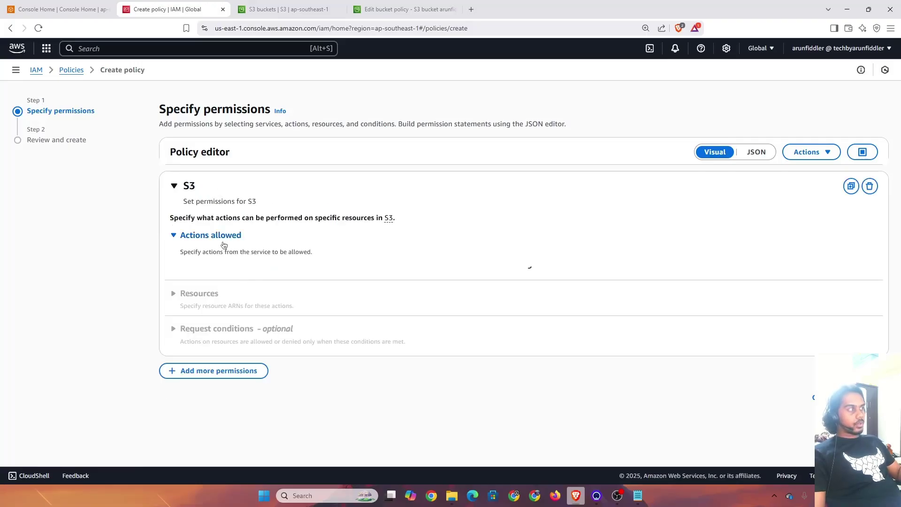
Allow all S3 actions (s3:*) in the policy.
scroll(285, 237, down, 2)
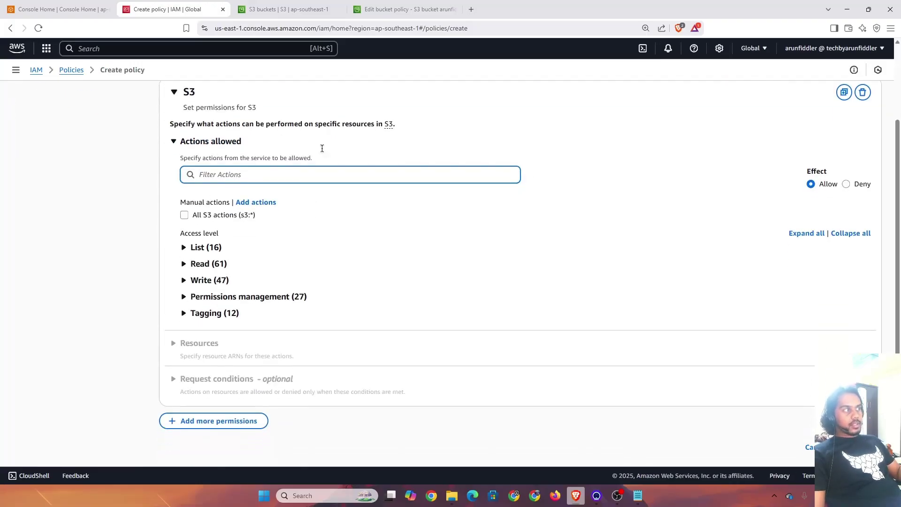
click(184, 216)
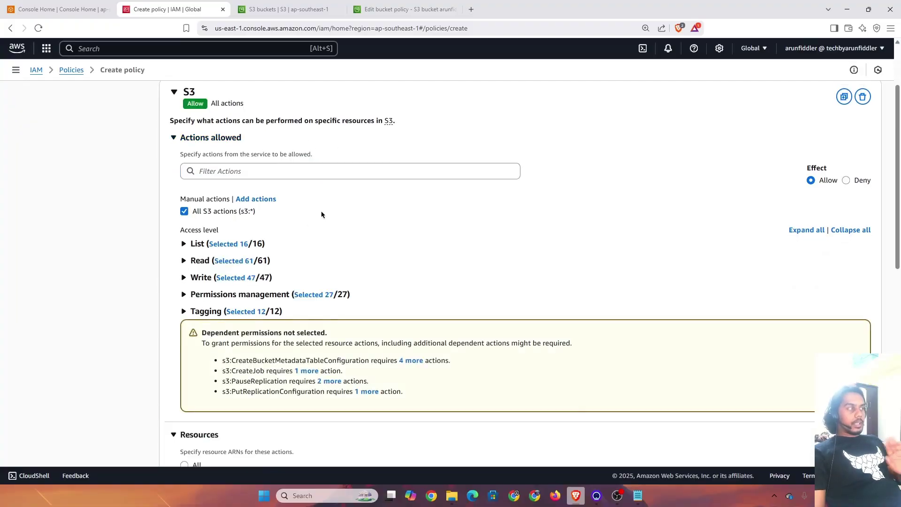
scroll(321, 207, down, 1)
drag(190, 165, 270, 165)
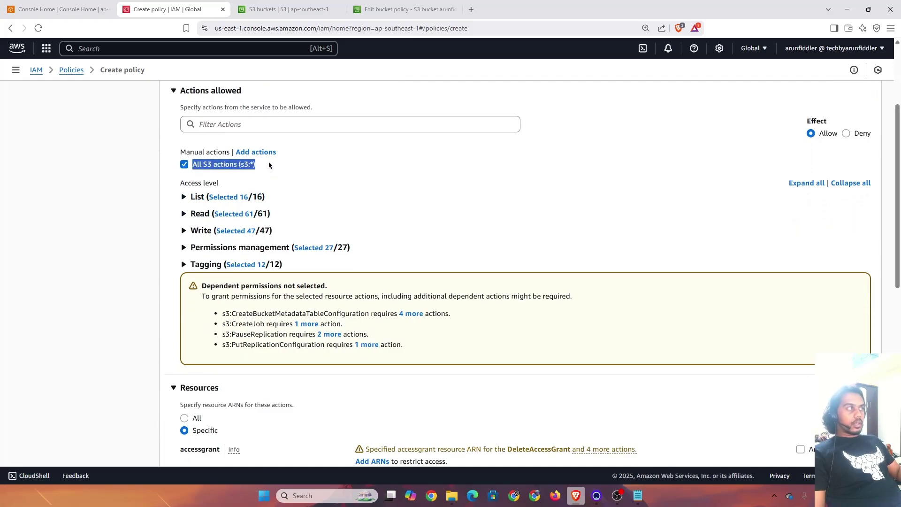
click(271, 163)
Look through the policy's access levels and resource settings, and expand the List actions.
scroll(271, 163, down, 2)
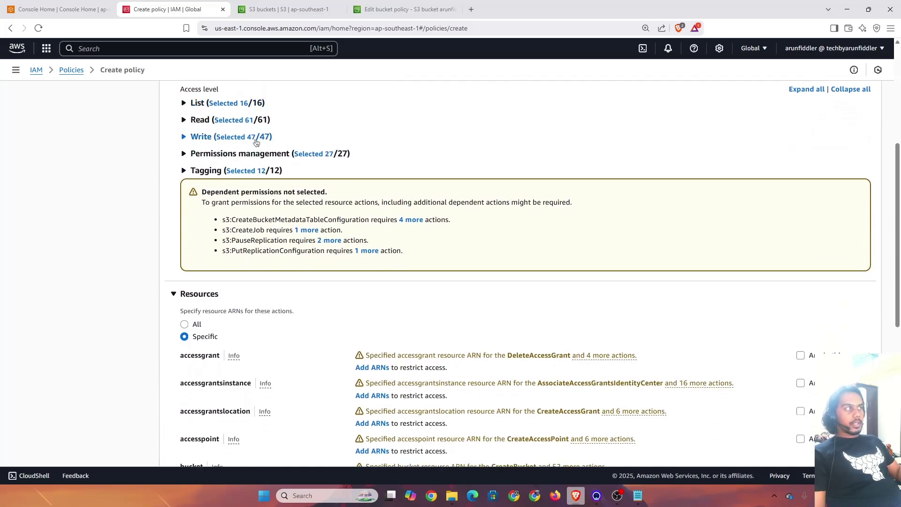
scroll(256, 142, up, 1)
scroll(280, 176, up, 1)
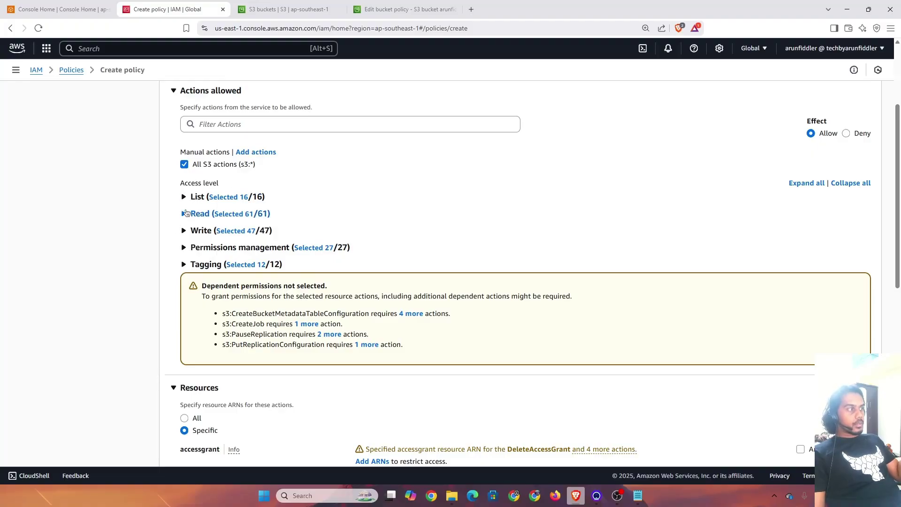
scroll(186, 212, up, 1)
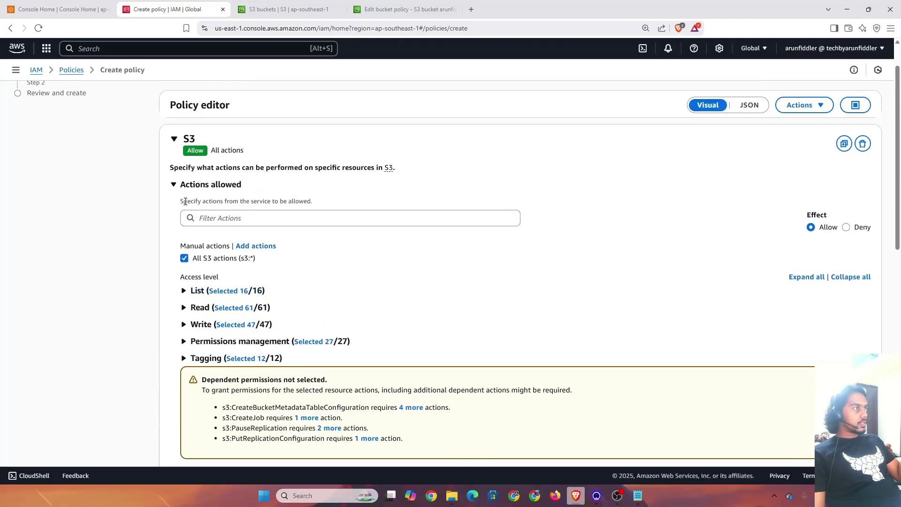
scroll(185, 203, down, 2)
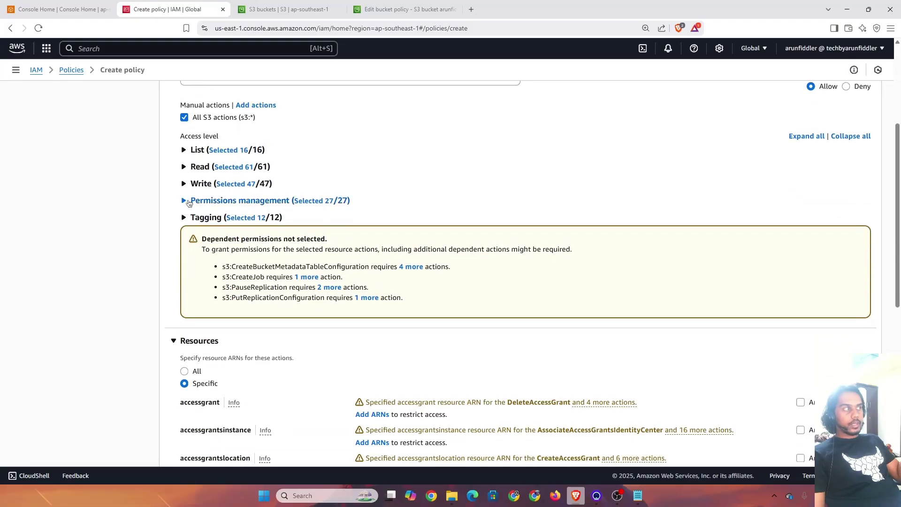
click(184, 150)
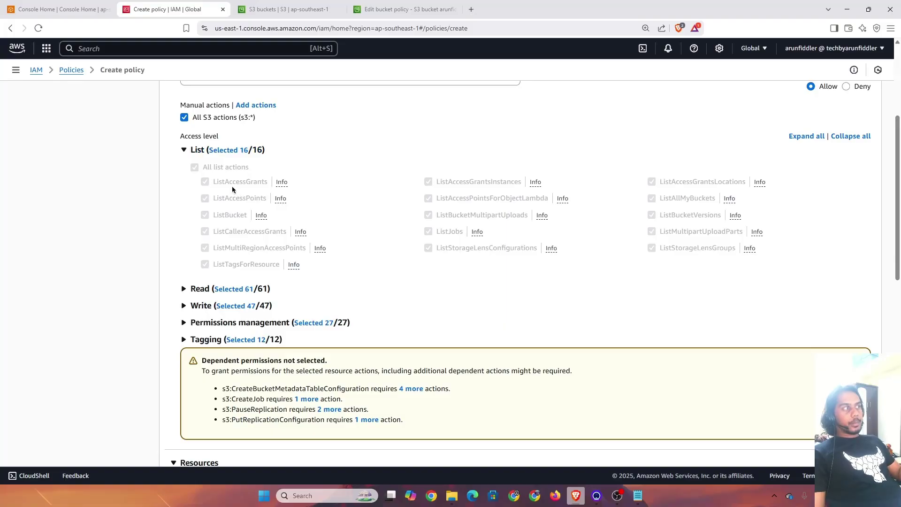
Look through the Read, Write, Permissions management and Tagging access levels included under All S3 actions.
drag(232, 186, 236, 187)
click(184, 150)
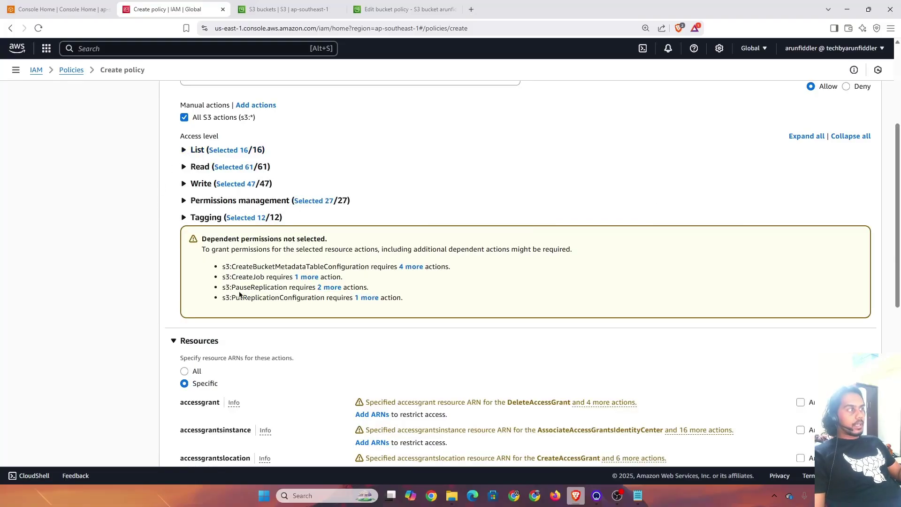
click(183, 167)
click(183, 167)
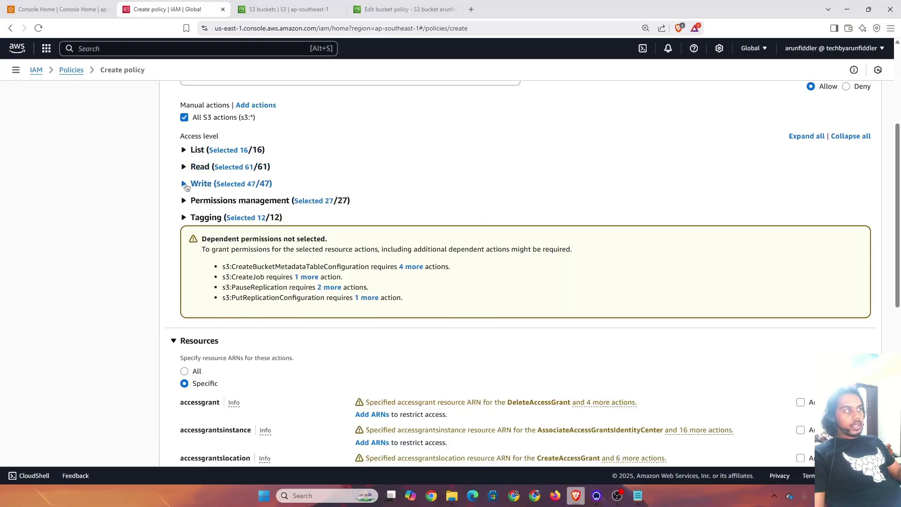
click(184, 185)
click(185, 186)
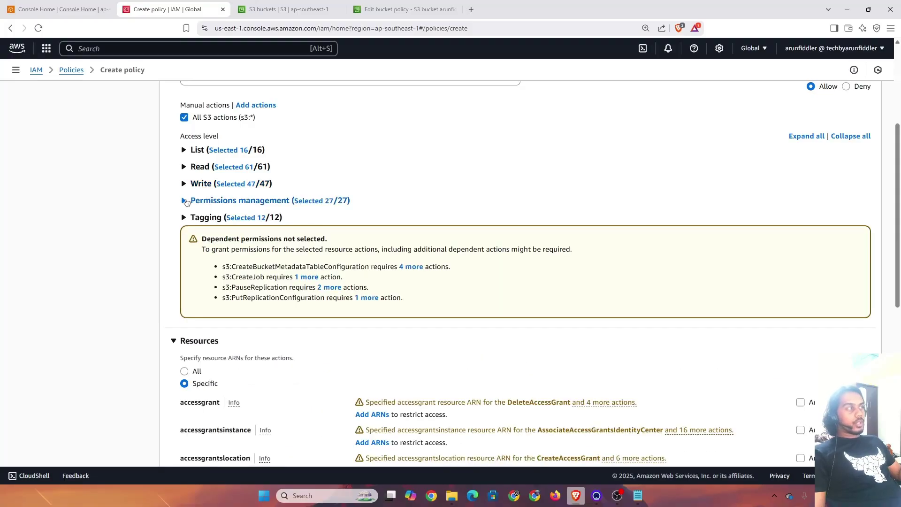
click(184, 201)
click(184, 200)
click(184, 217)
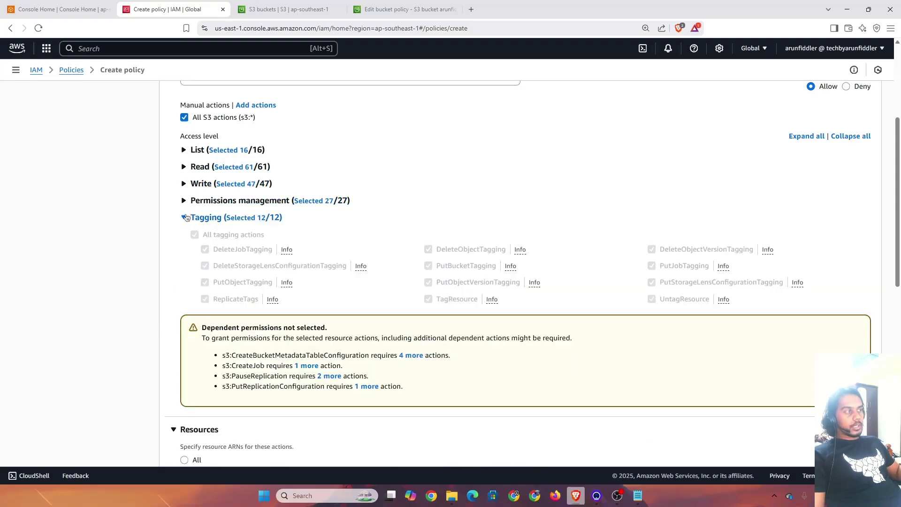
click(185, 218)
drag(193, 118, 255, 119)
click(184, 198)
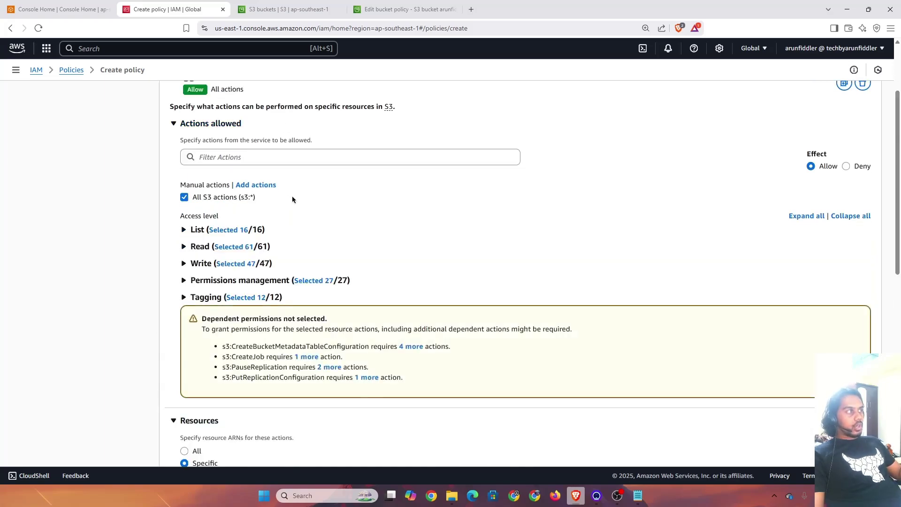
Review the policy's resource types and apply its S3 actions to all resources instead of specific ARNs.
scroll(287, 216, down, 7)
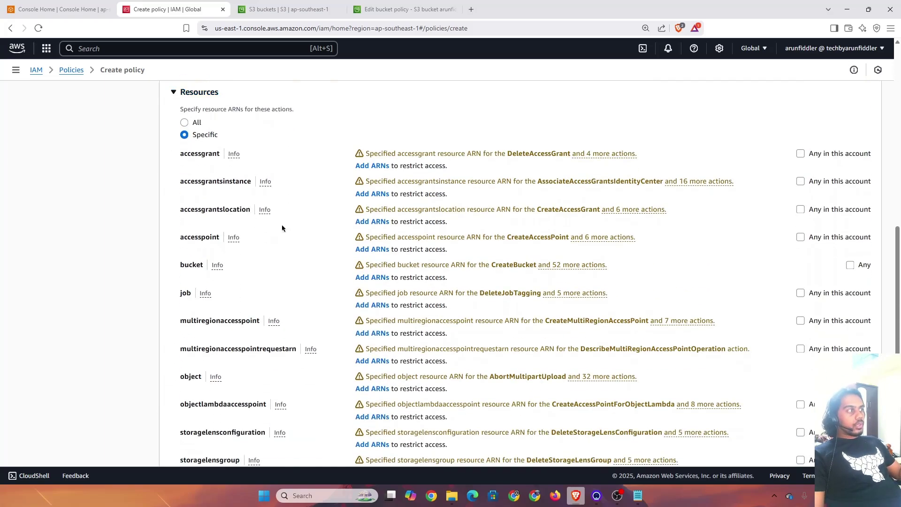
drag(386, 166, 442, 168)
click(330, 150)
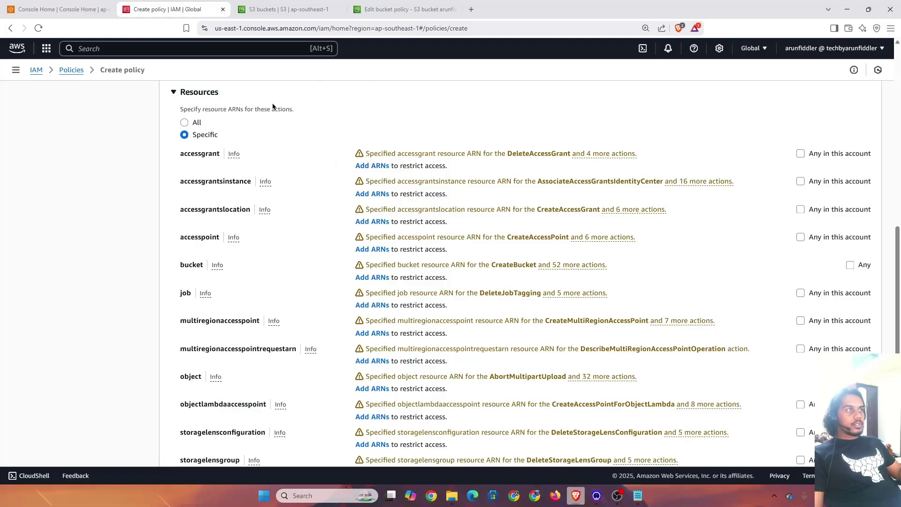
click(185, 123)
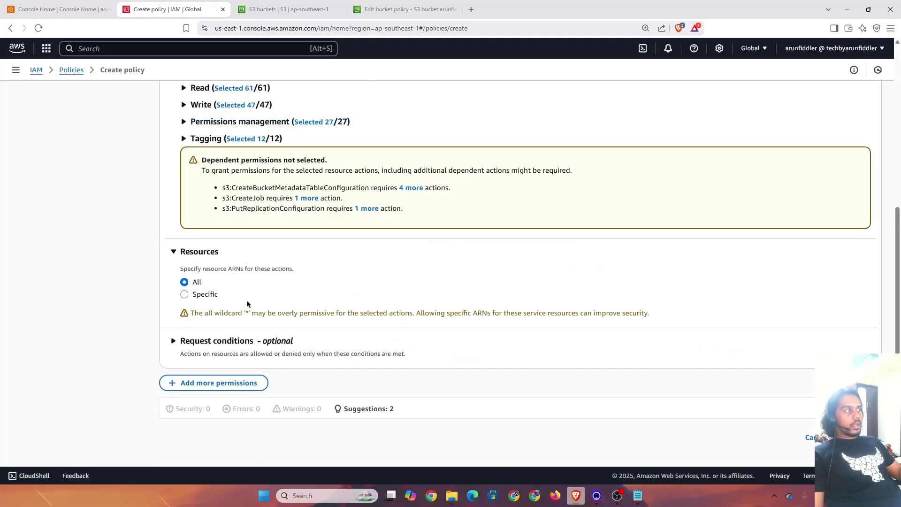
Review the optional request conditions for MFA authentication and requester IP, and collapse the section again.
click(270, 345)
scroll(398, 231, down, 2)
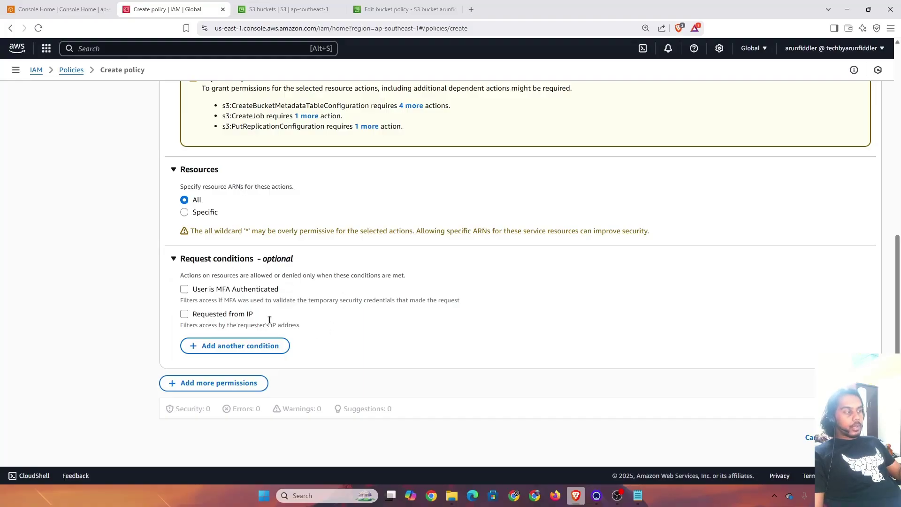
drag(229, 315, 266, 316)
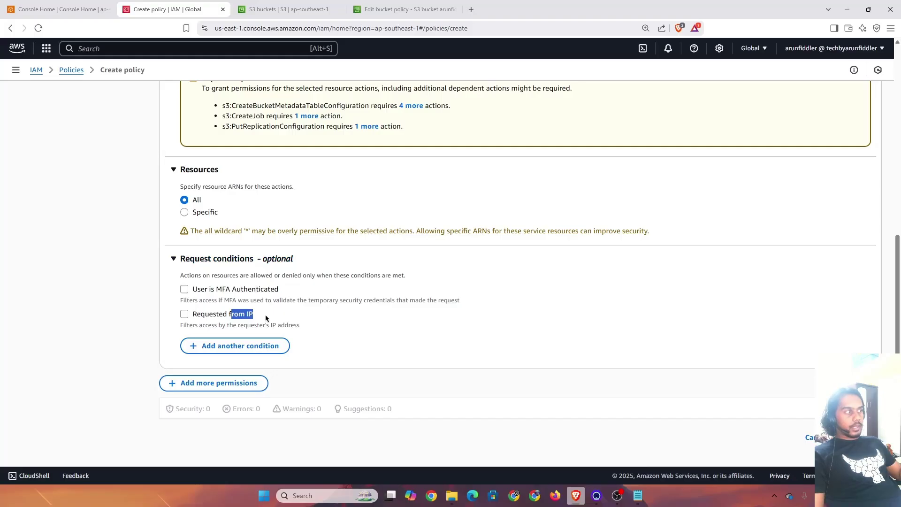
click(280, 311)
drag(221, 291, 261, 291)
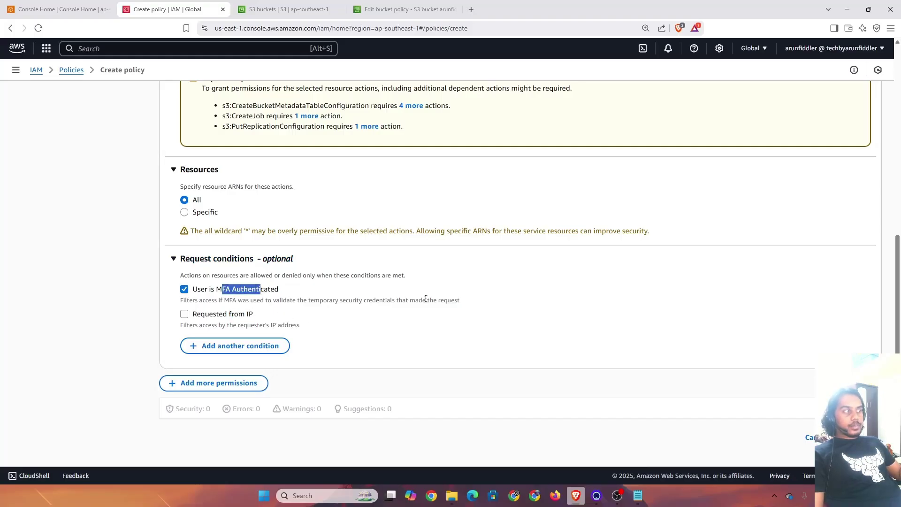
click(341, 296)
scroll(342, 296, up, 4)
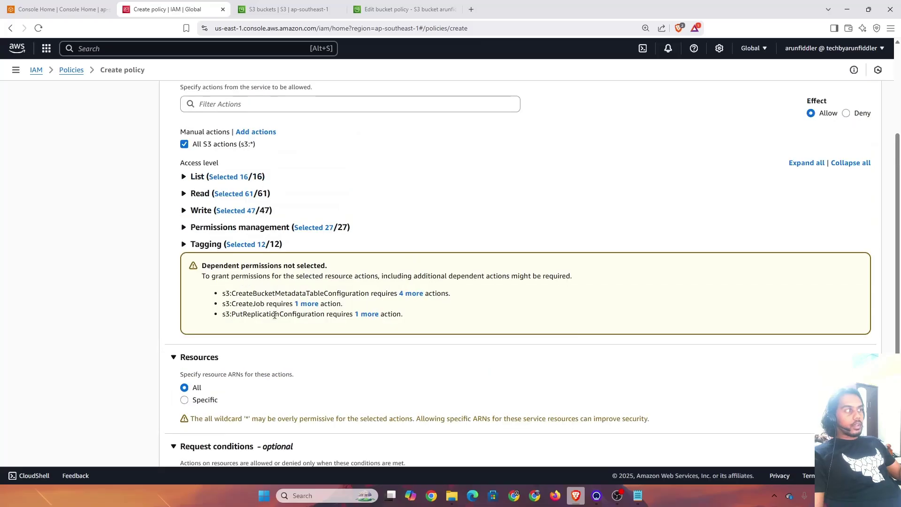
scroll(250, 386, down, 1)
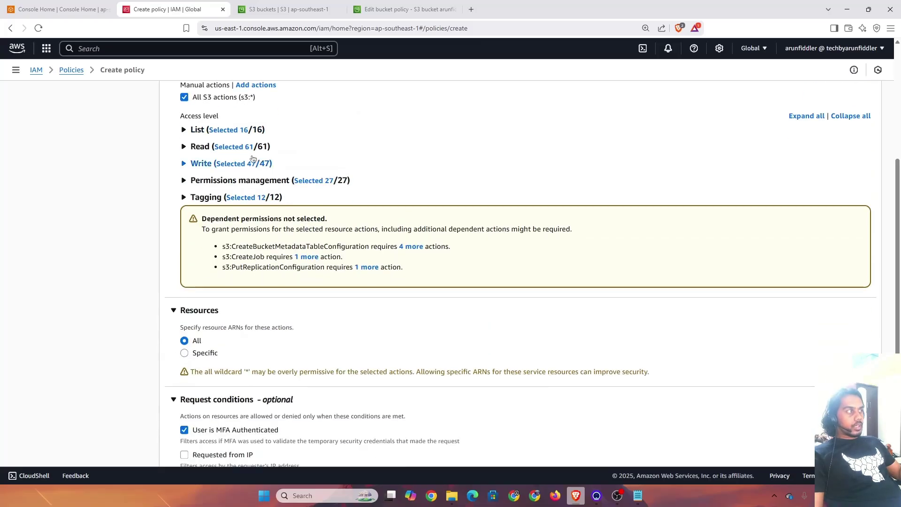
scroll(286, 374, up, 1)
scroll(223, 303, down, 2)
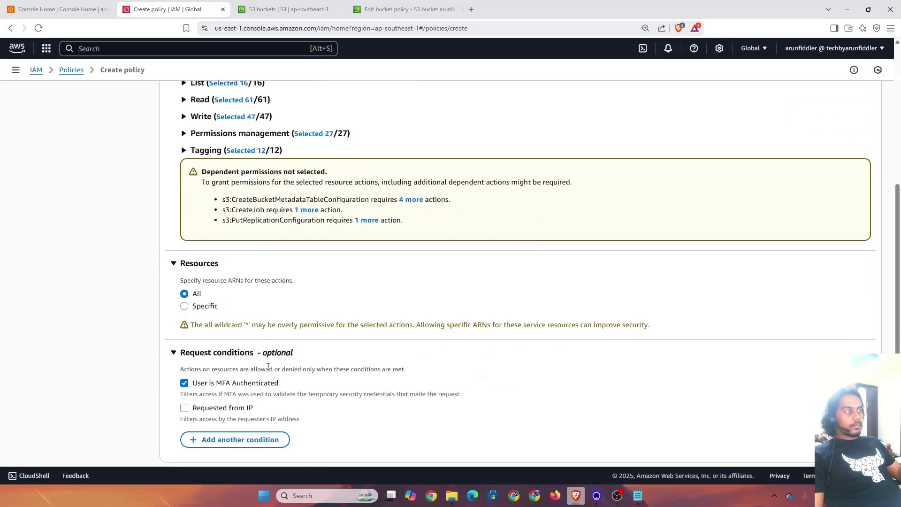
click(217, 352)
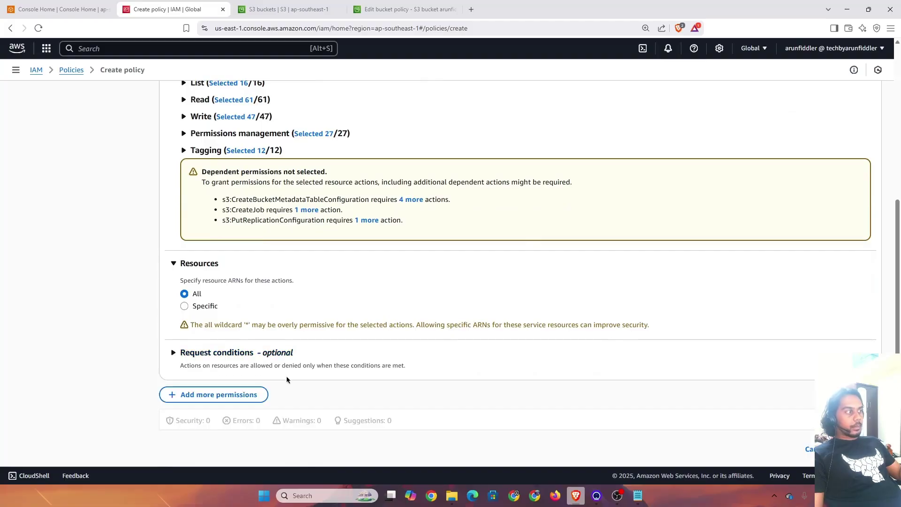
Switch the policy editor to JSON and examine the policy document generated from the visual settings.
scroll(291, 356, up, 2)
scroll(323, 181, up, 3)
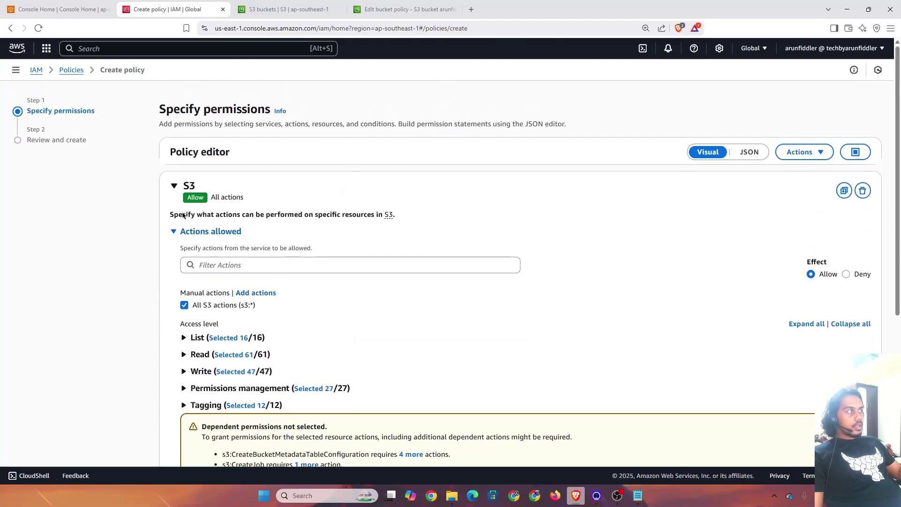
scroll(255, 177, down, 1)
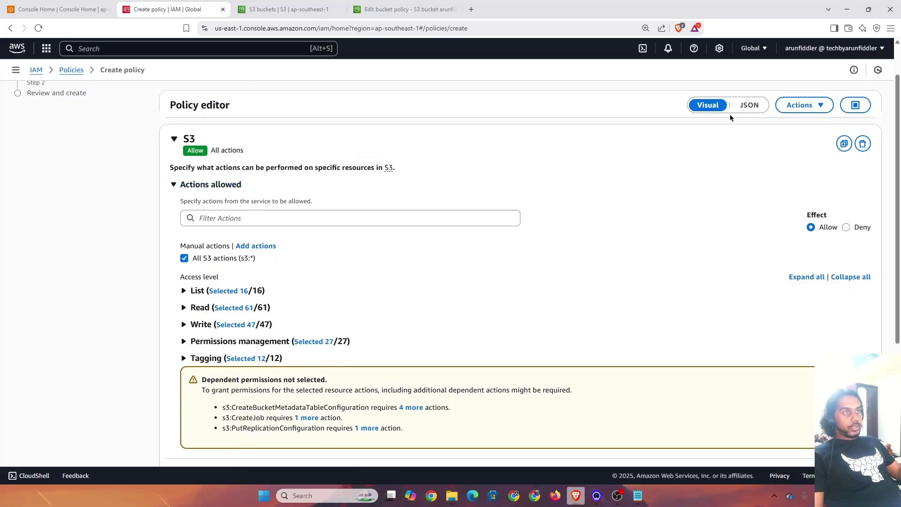
click(747, 105)
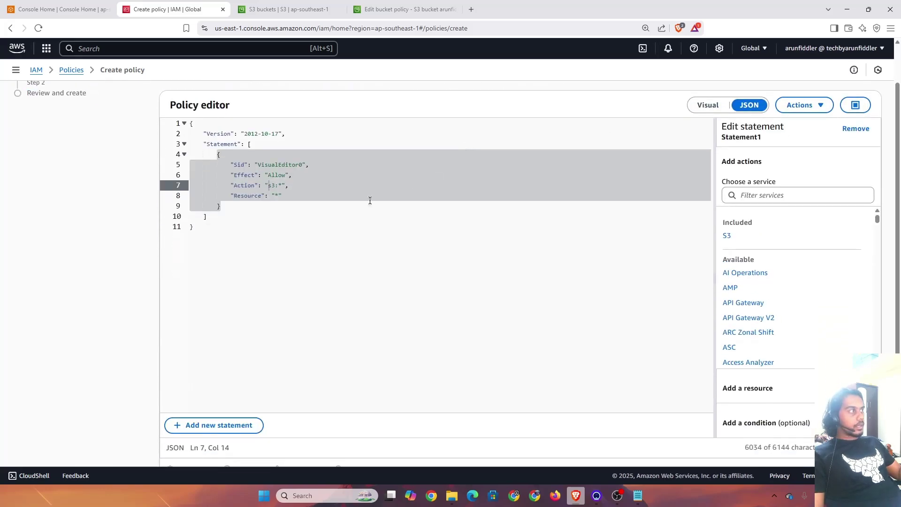
click(328, 203)
drag(240, 235, 186, 126)
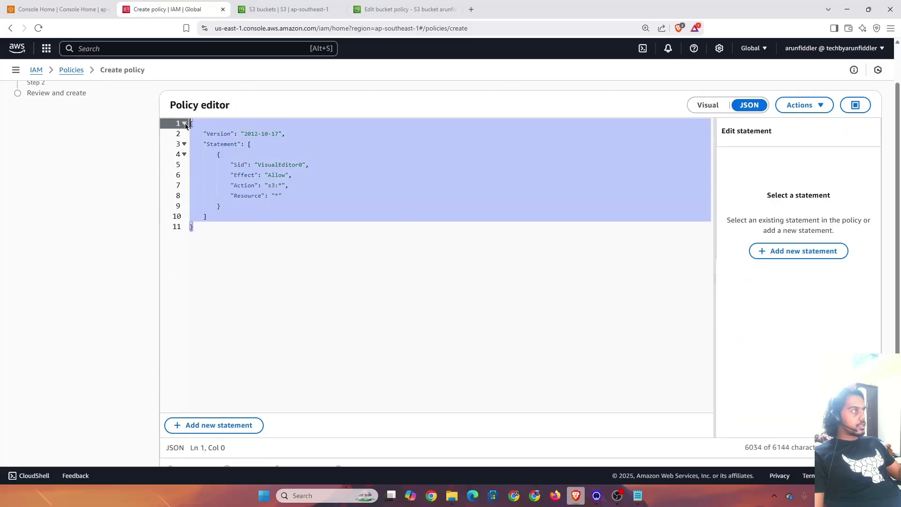
click(327, 220)
drag(325, 220, 197, 134)
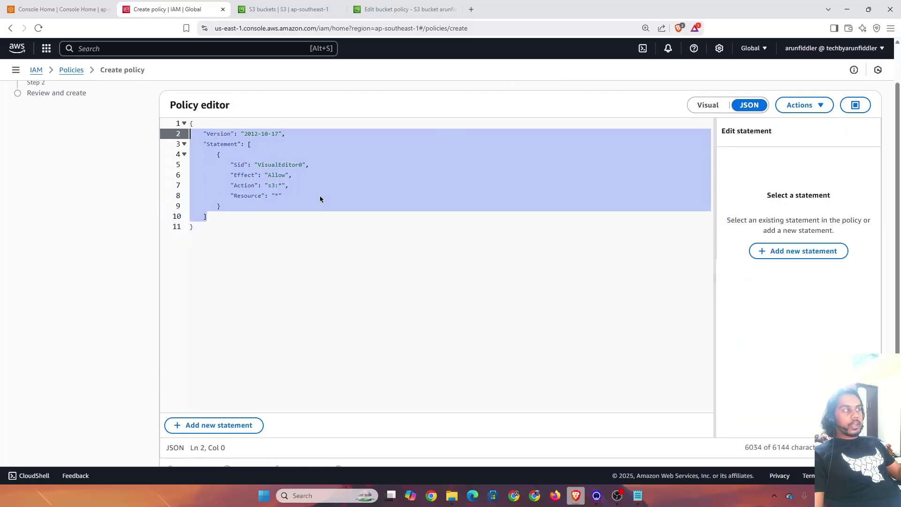
Rename the statement's Sid in the JSON to AllowAllPublicAccess.
double_click(285, 166)
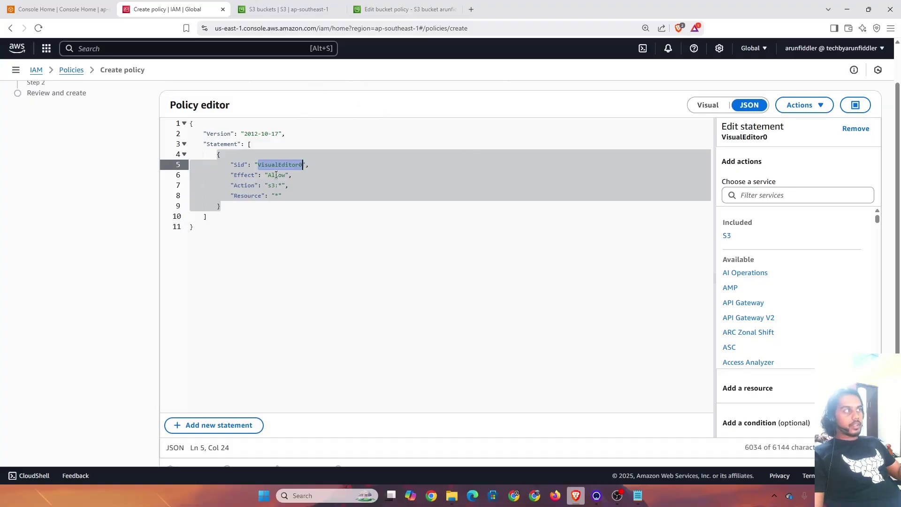
text(Allow)
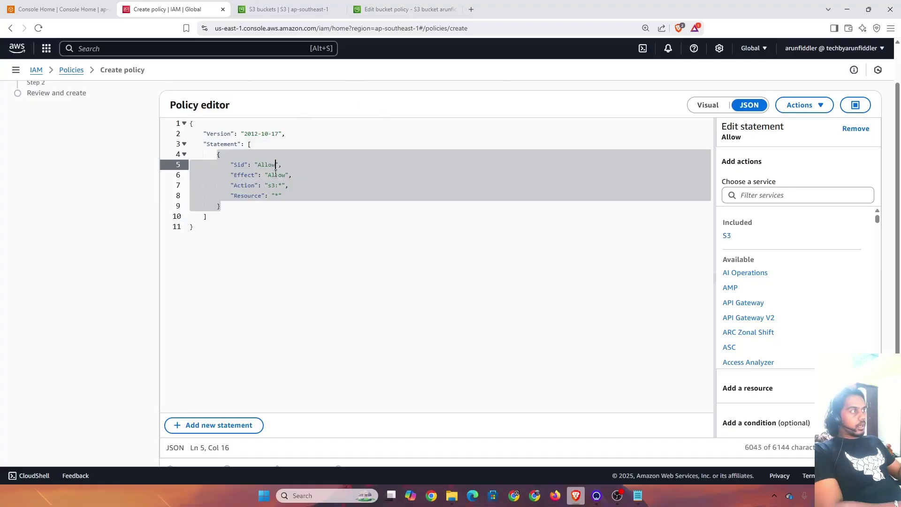
text(AllPu)
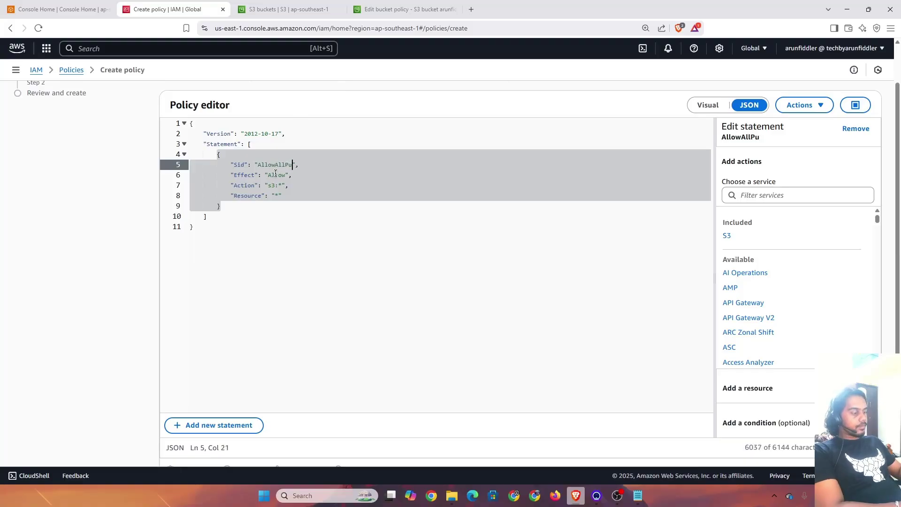
text(blicAccess)
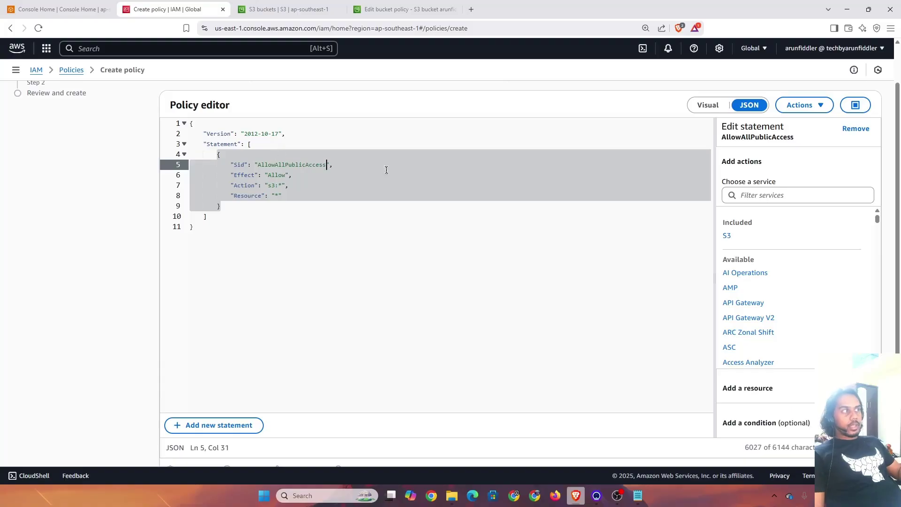
click(376, 182)
Examine the Effect, Action and Resource lines of the AllowAllPublicAccess statement.
double_click(266, 176)
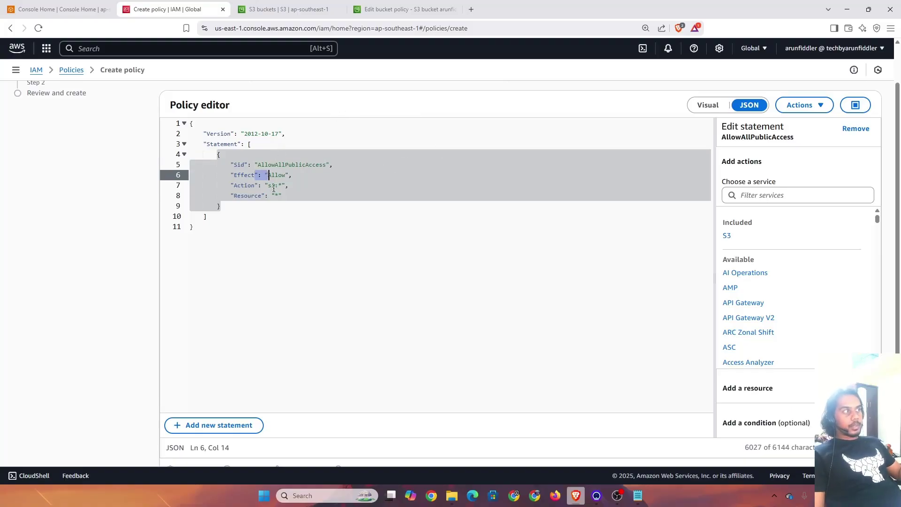
click(256, 195)
double_click(276, 187)
drag(279, 187, 282, 186)
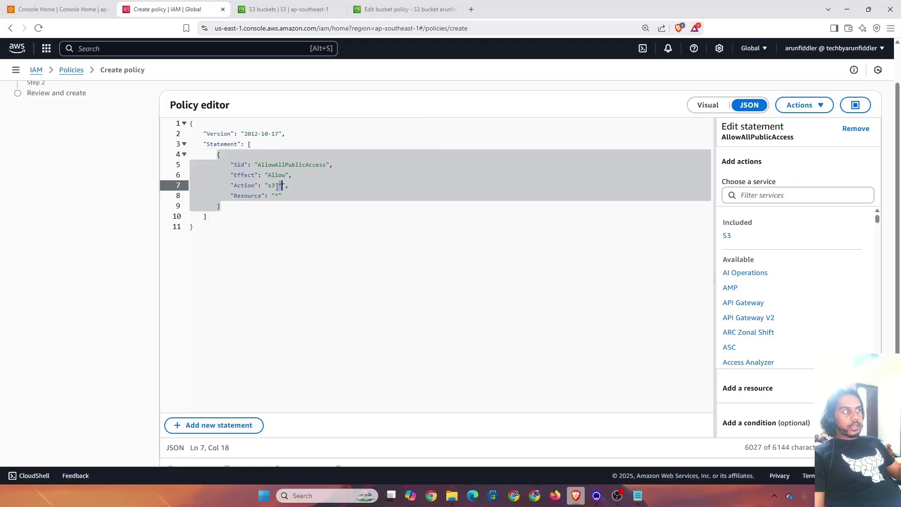
click(258, 203)
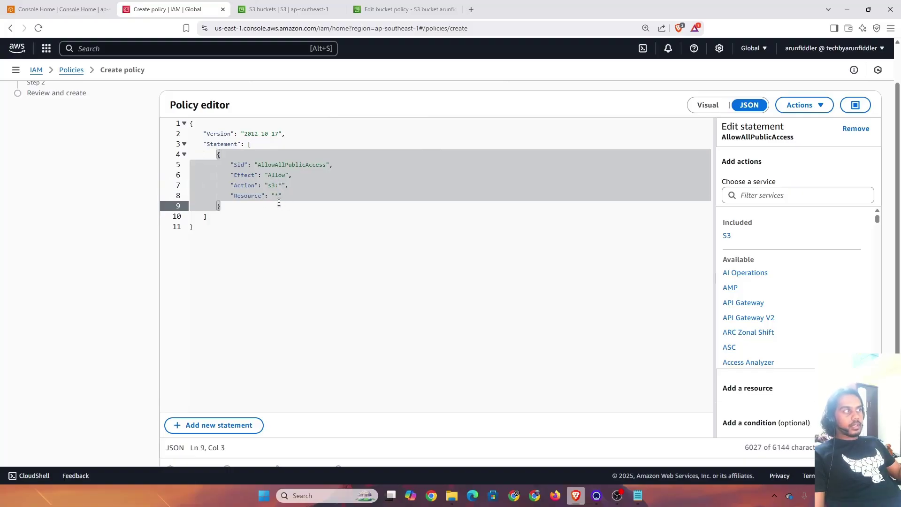
click(279, 197)
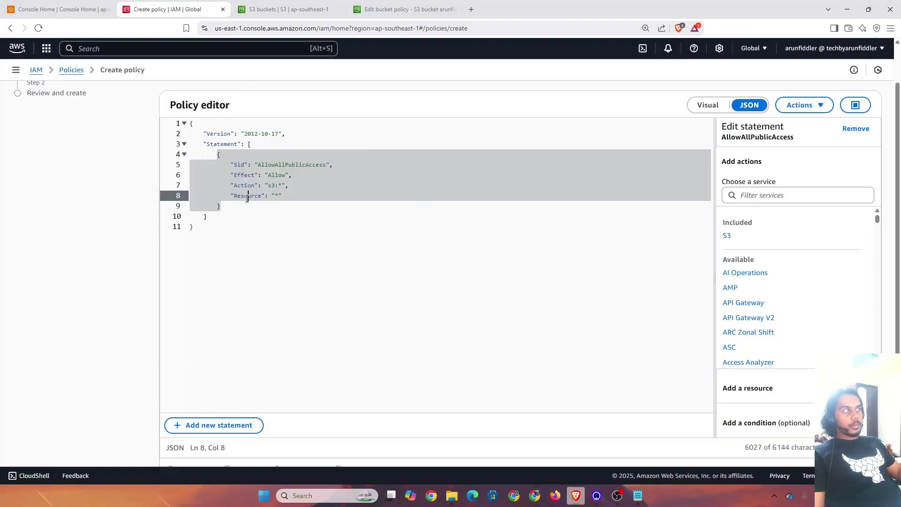
Switch to the bucket policy being edited and examine its AllowPublicReadWrite statement and statement editor for comparison.
click(404, 9)
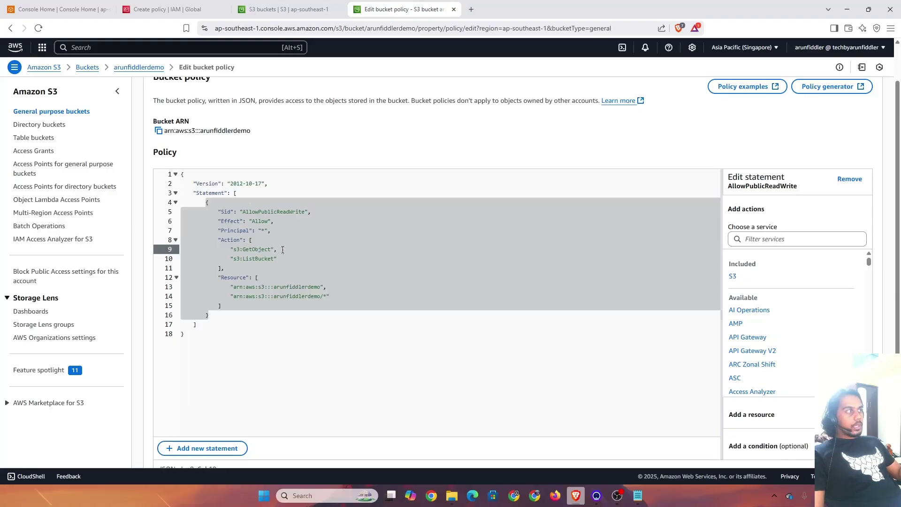
scroll(199, 174, down, 1)
scroll(199, 173, up, 2)
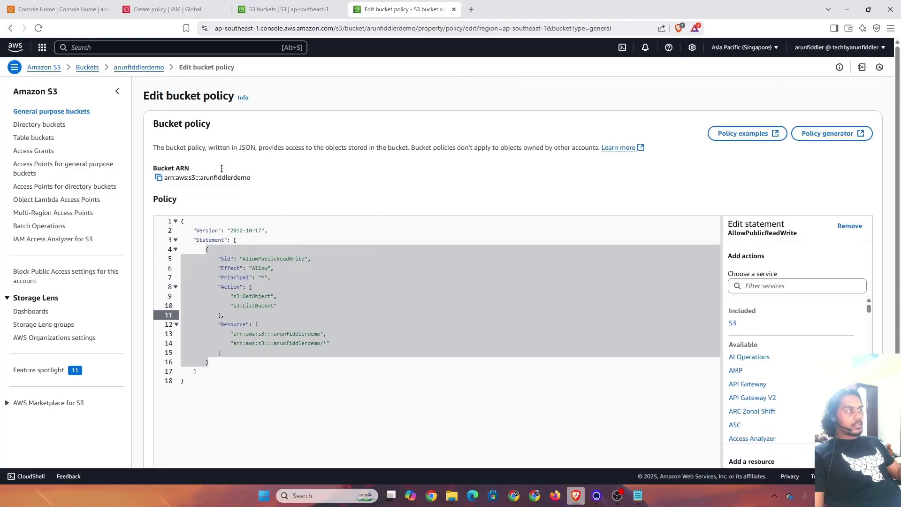
click(388, 239)
scroll(383, 304, down, 2)
click(246, 193)
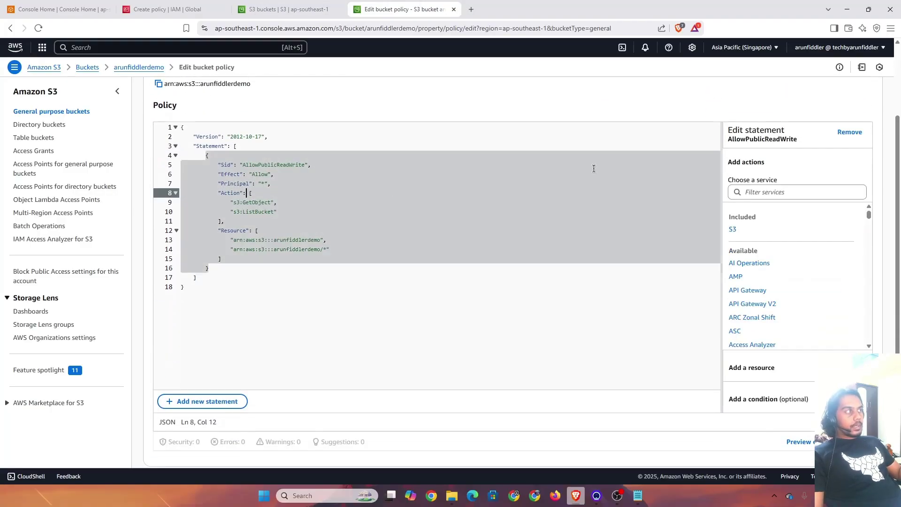
click(617, 257)
scroll(780, 269, down, 10)
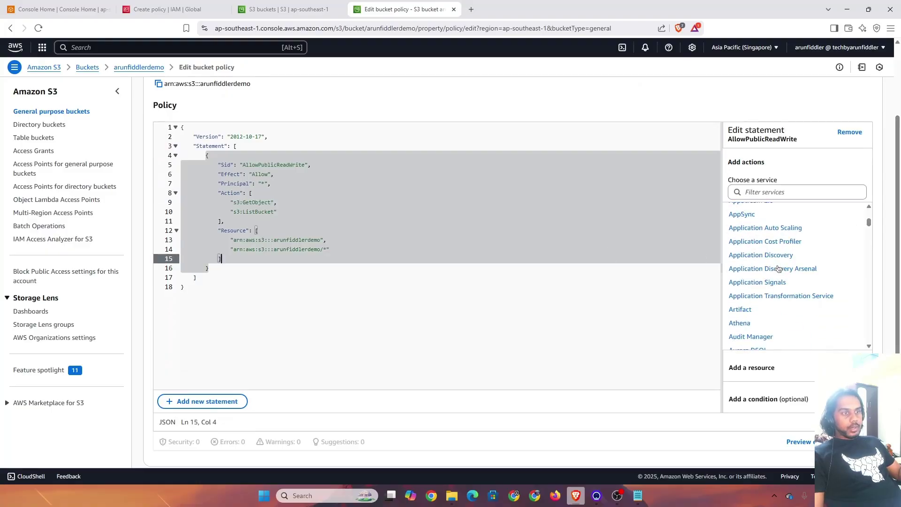
click(357, 268)
scroll(264, 211, up, 1)
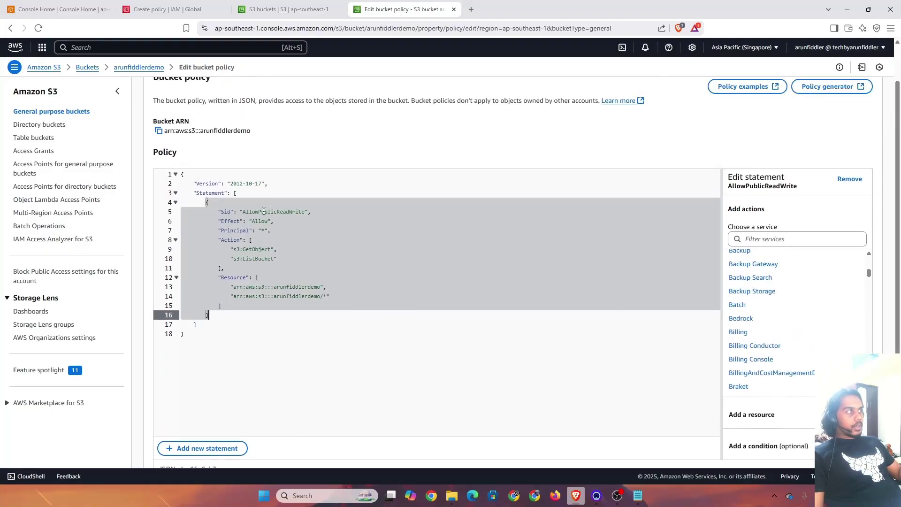
click(206, 187)
Place the bucket policy's browser tab directly beside the IAM policy's tab and return to the IAM policy.
click(230, 4)
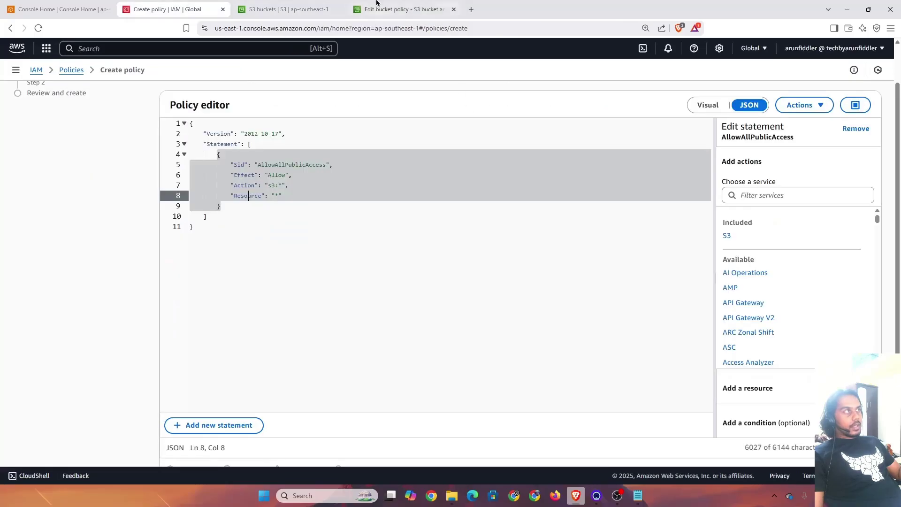
click(384, 2)
drag(384, 2, 272, 4)
click(174, 6)
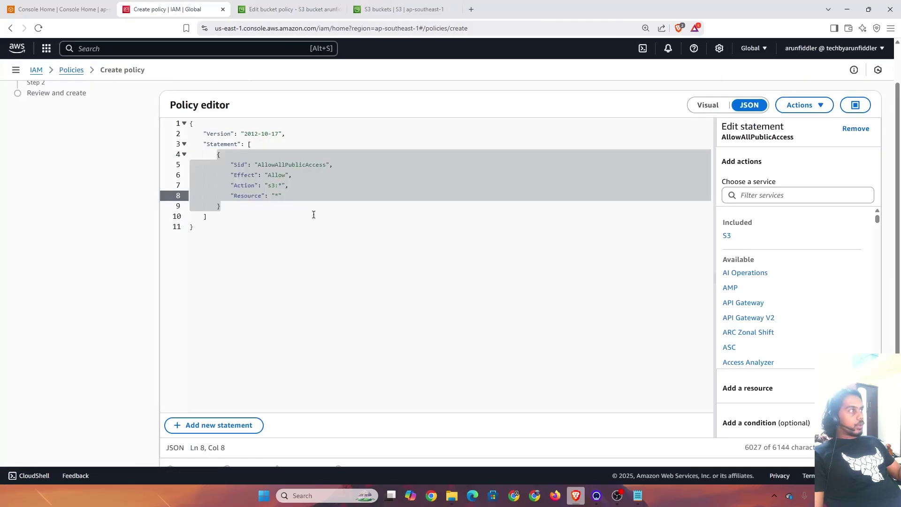
Compare the Version and Statement lines of the IAM policy with those of the bucket policy.
click(263, 134)
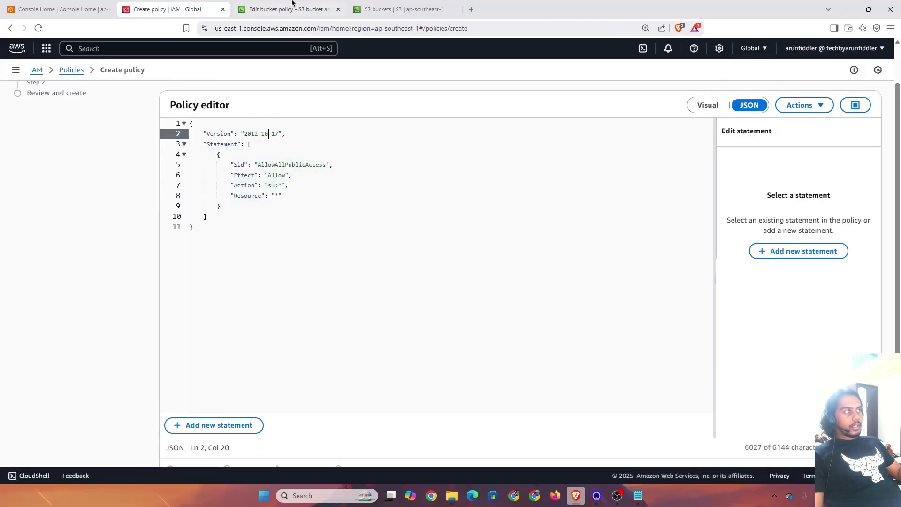
key(ctrl+Tab)
drag(265, 183, 216, 182)
key(ctrl+shift+Tab)
drag(226, 145, 239, 145)
click(256, 2)
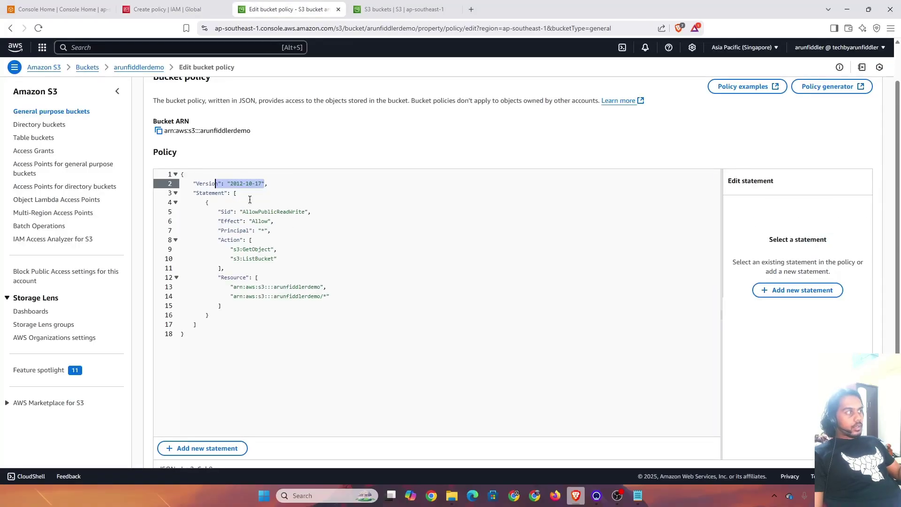
Examine the bucket ARNs in the bucket policy's Resource block and return to the IAM policy for comparison.
scroll(263, 197, down, 1)
click(315, 240)
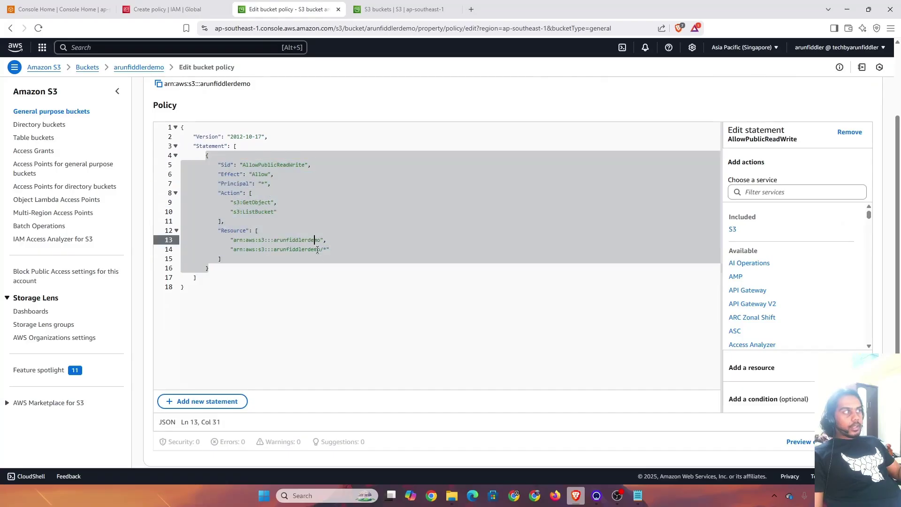
drag(330, 248, 257, 243)
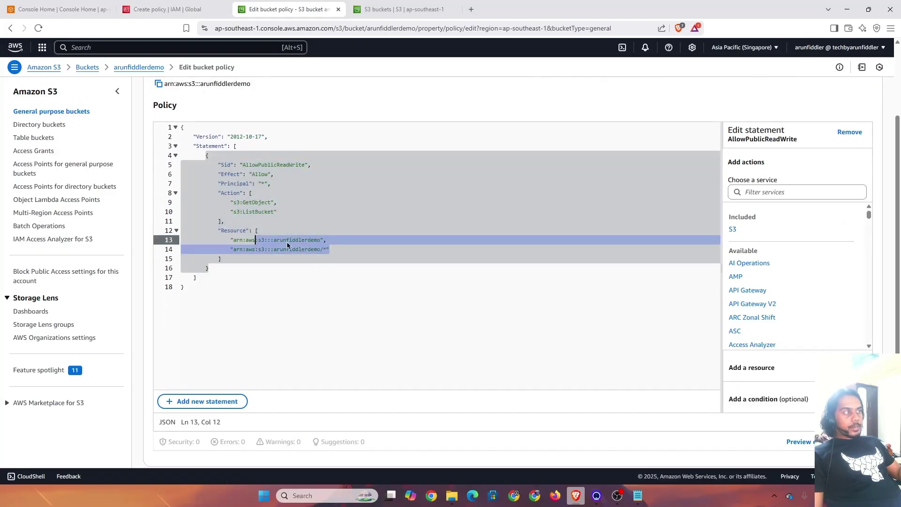
double_click(288, 241)
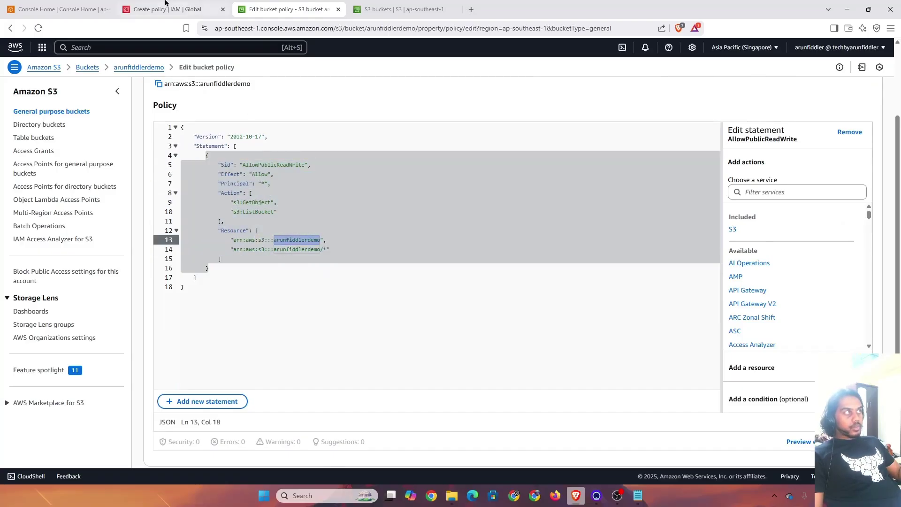
click(180, 4)
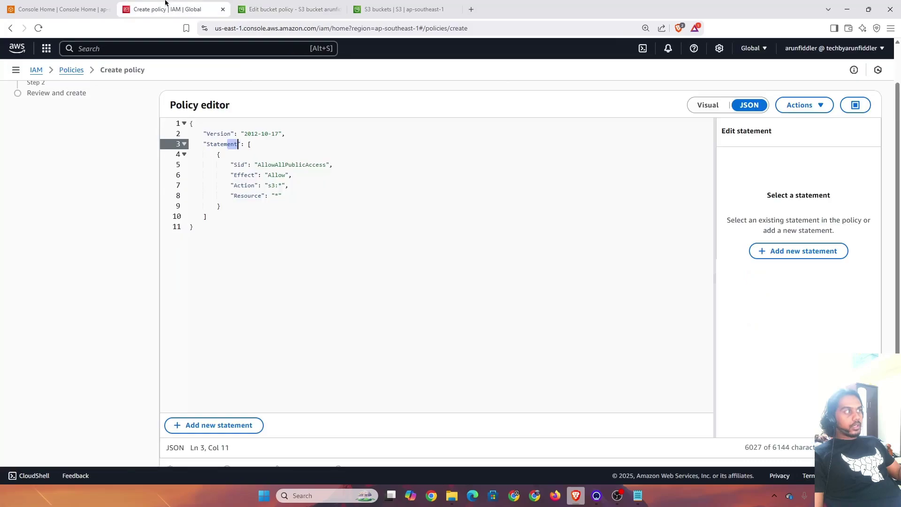
Compare the bucket policy's s3:GetObject and s3:ListBucket actions with the IAM policy's Action and Resource lines.
click(269, 7)
scroll(287, 252, down, 1)
click(258, 154)
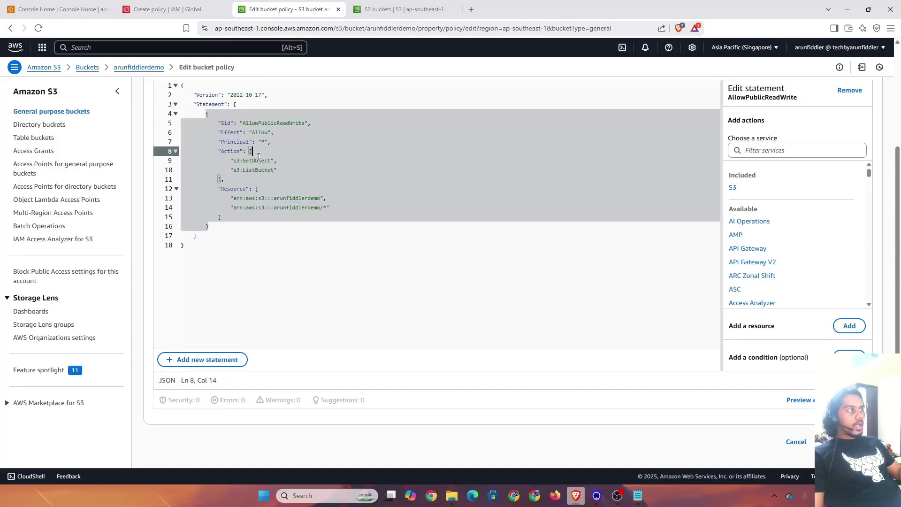
click(248, 162)
click(246, 170)
key(ctrl+shift+Tab)
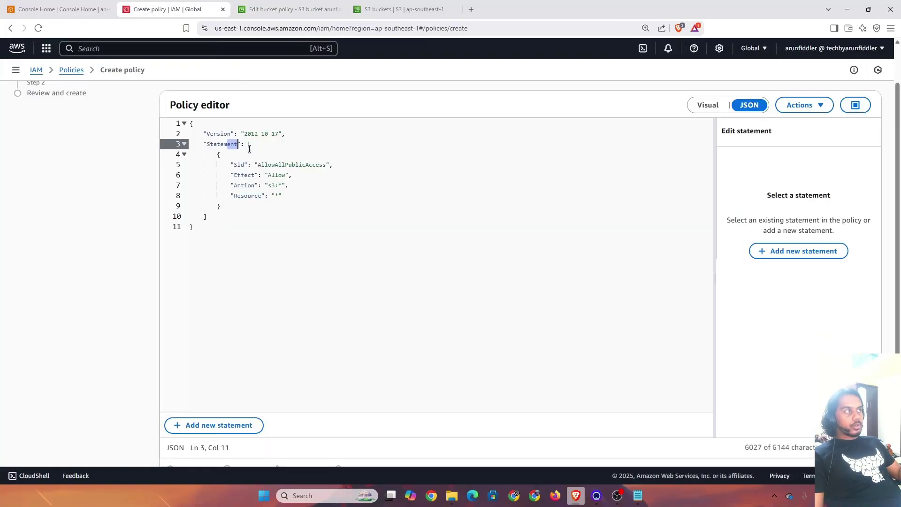
click(242, 182)
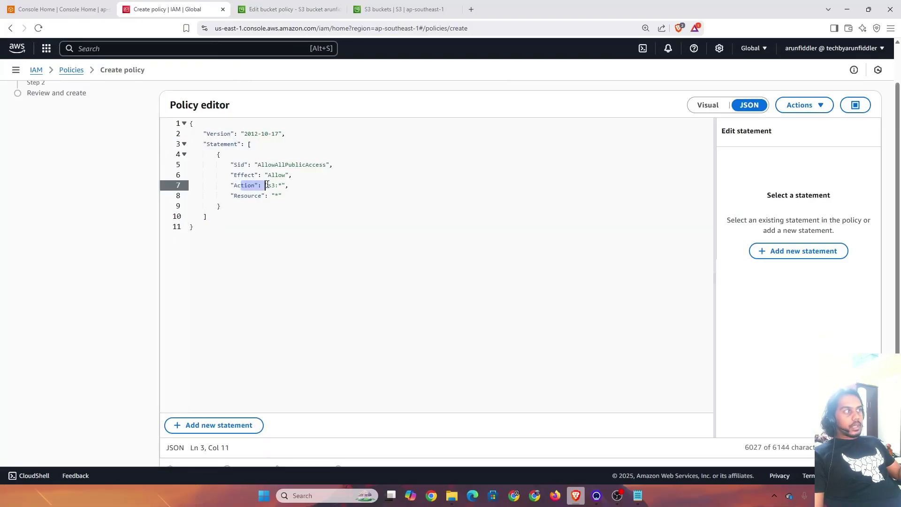
click(282, 195)
key(ctrl+Tab)
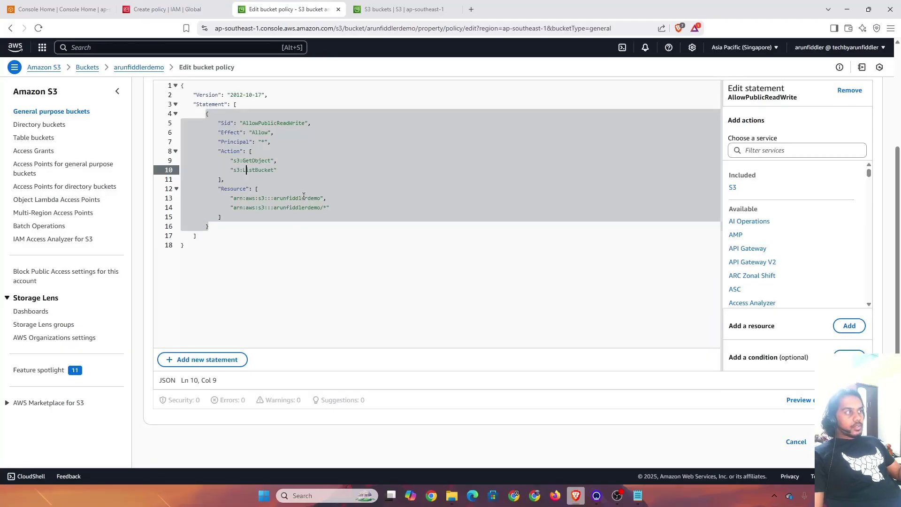
Check the bucket policy's Principal and Action lines against the AllowAllPublicAccess statement in the IAM policy.
click(263, 142)
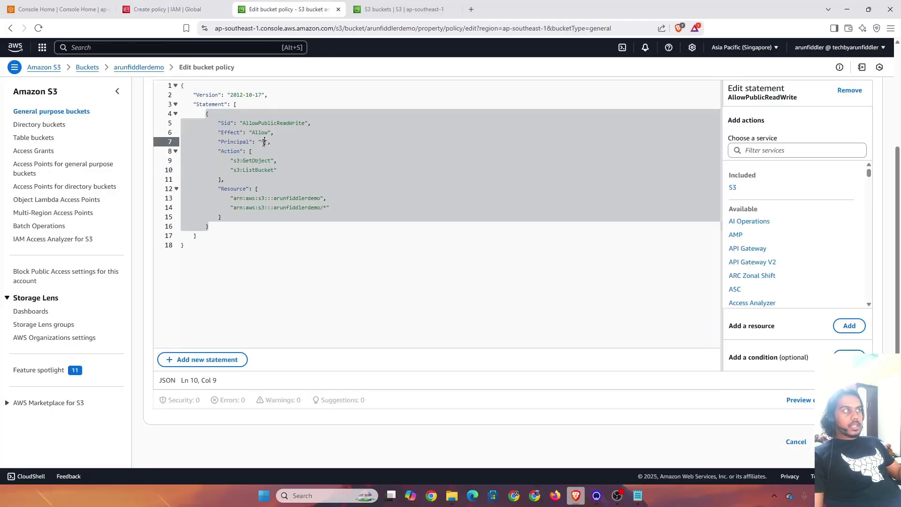
click(206, 9)
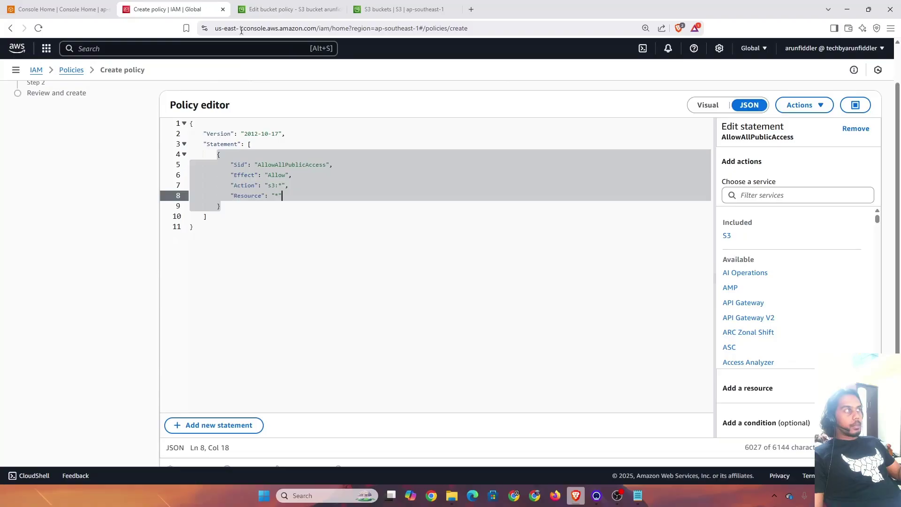
click(360, 202)
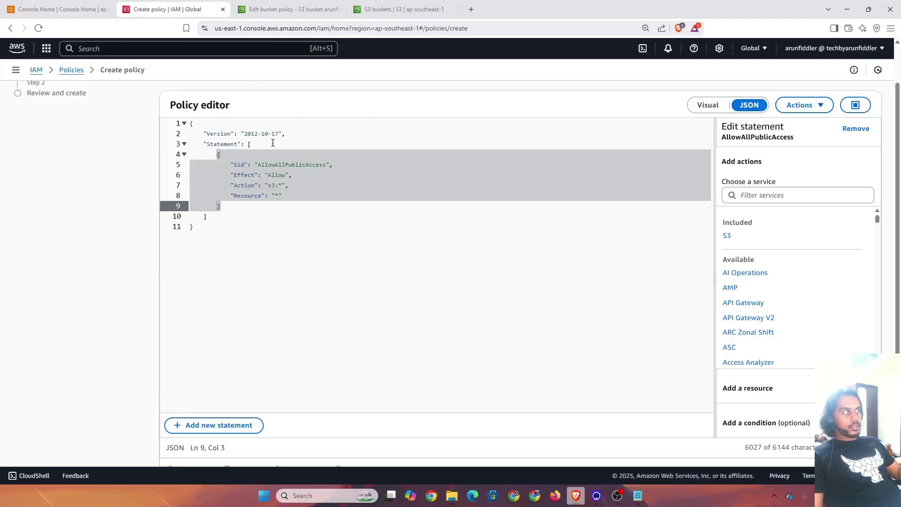
scroll(302, 172, up, 1)
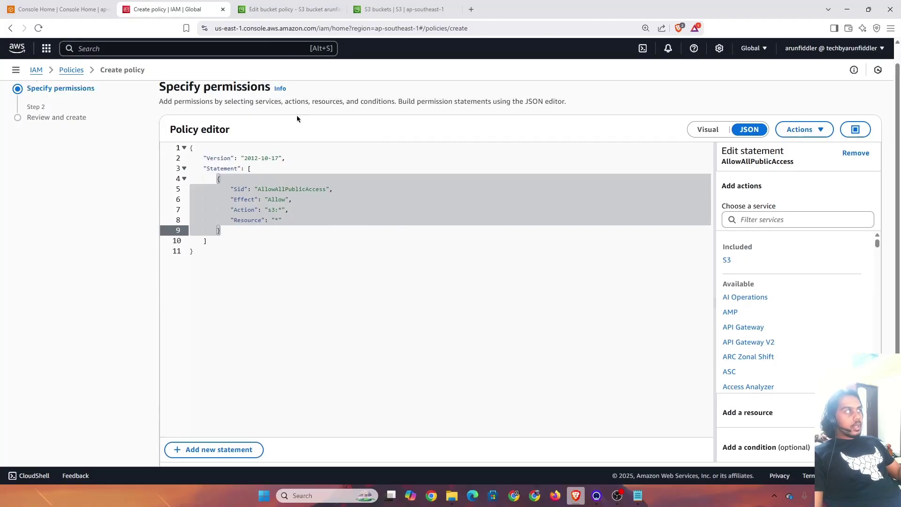
key(ctrl+Tab)
scroll(329, 188, up, 1)
click(288, 245)
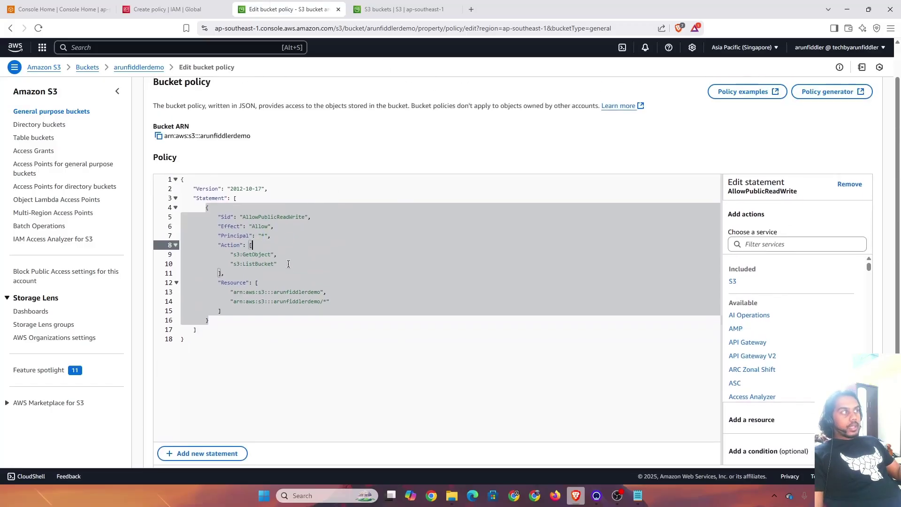
click(233, 343)
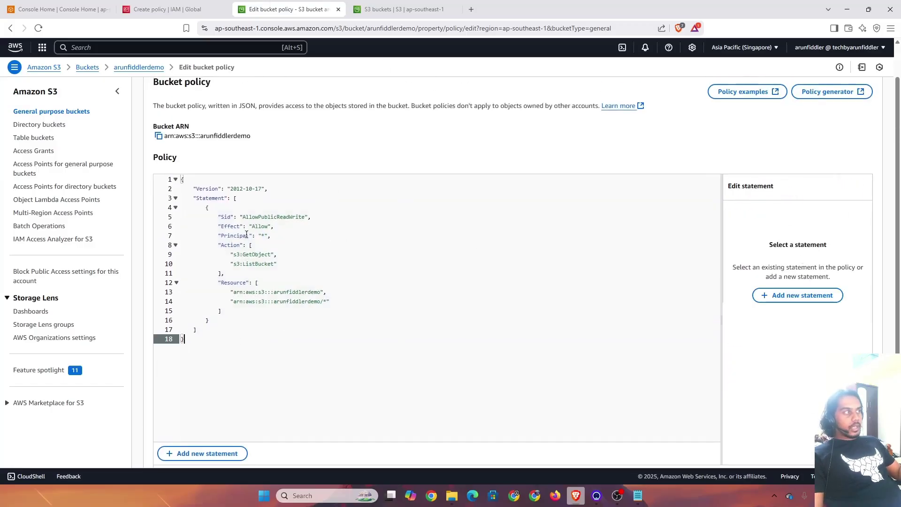
double_click(242, 254)
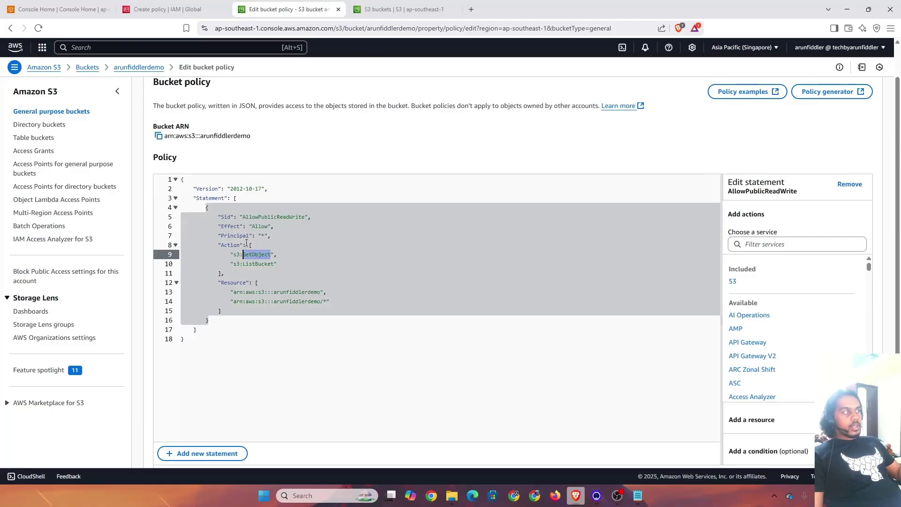
Delete the entire existing JSON from the bucket policy editor.
scroll(247, 243, down, 1)
click(289, 295)
key(ctrl+a)
key(BackSpace)
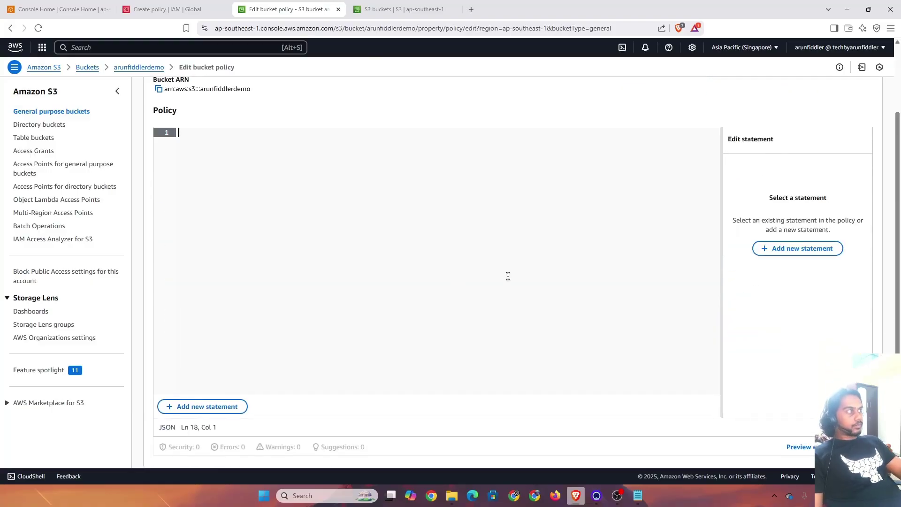
Open the AWS bucket policy examples and look through the topics and sample encryption policies.
scroll(644, 244, up, 2)
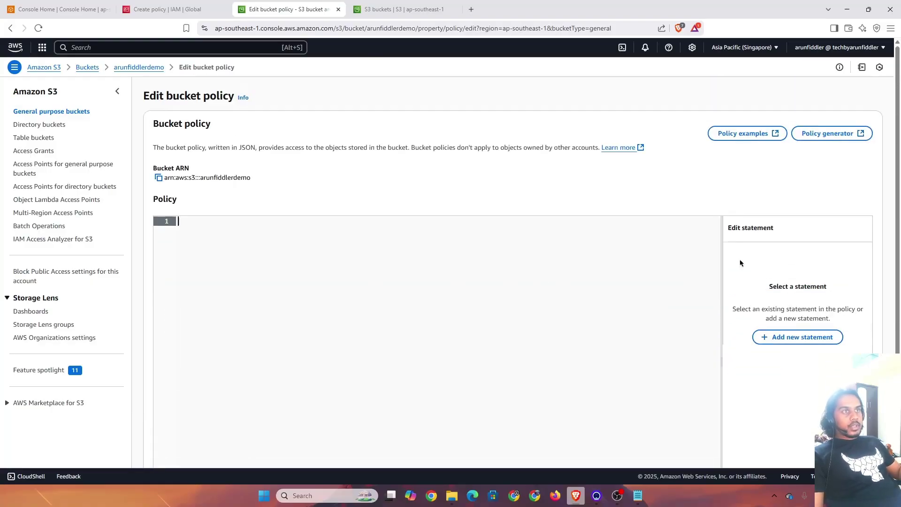
click(733, 135)
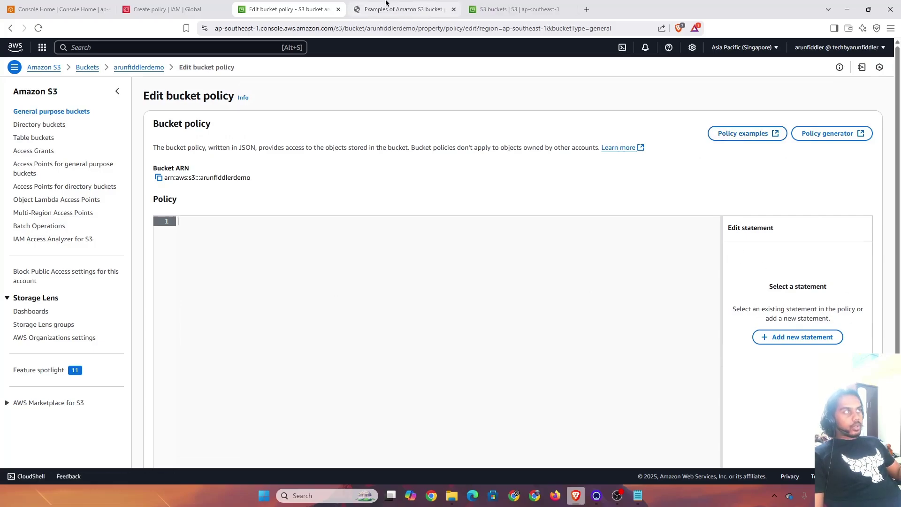
scroll(423, 184, down, 15)
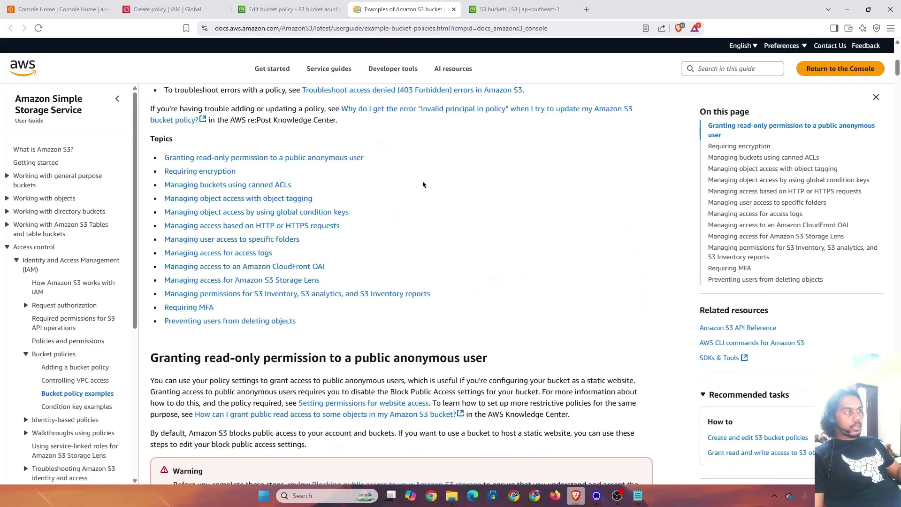
scroll(423, 184, down, 15)
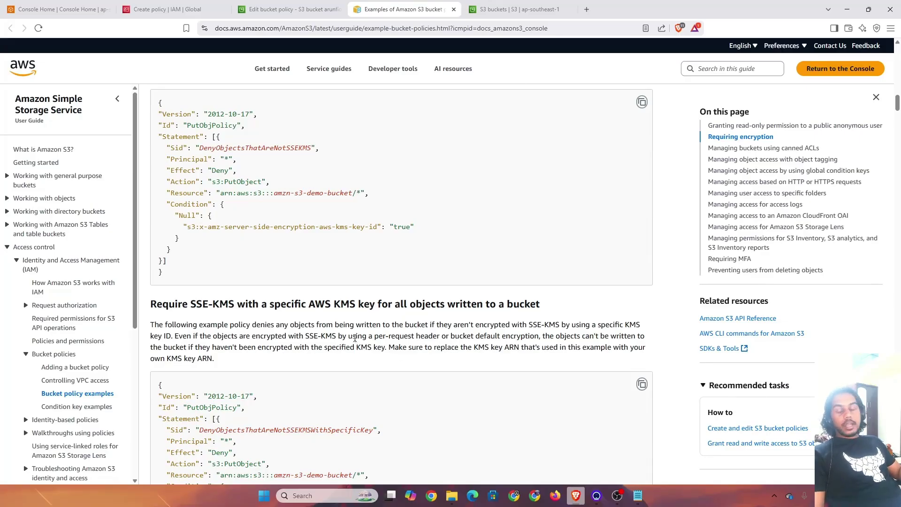
Return to the bucket policy editor and add a new statement with the Sid AllPubAccess.
click(289, 10)
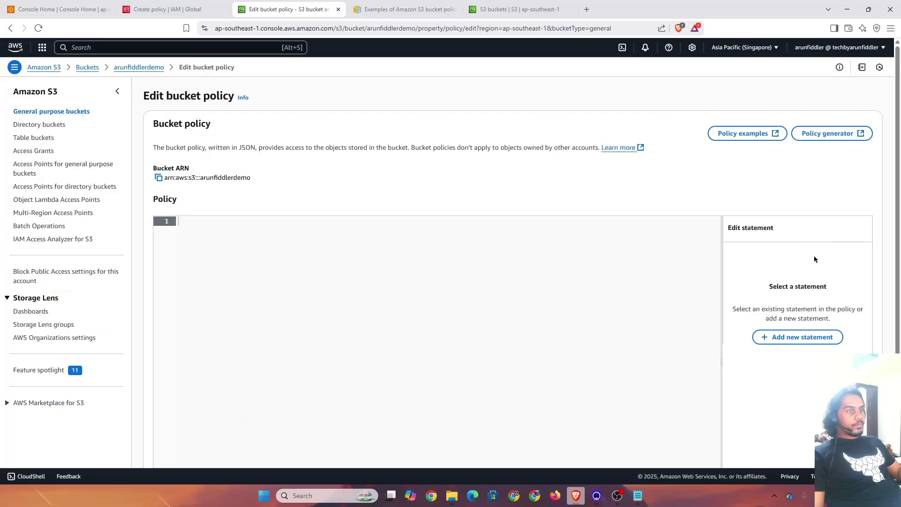
click(802, 337)
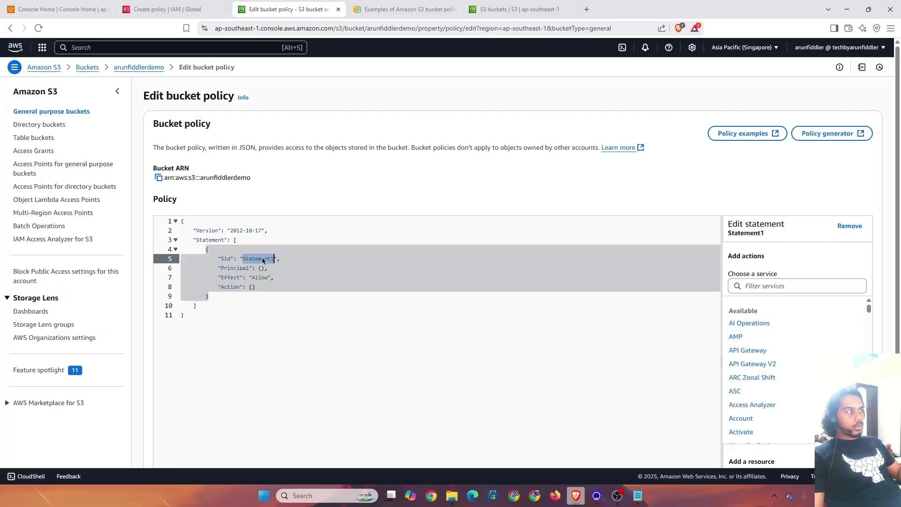
scroll(255, 320, down, 2)
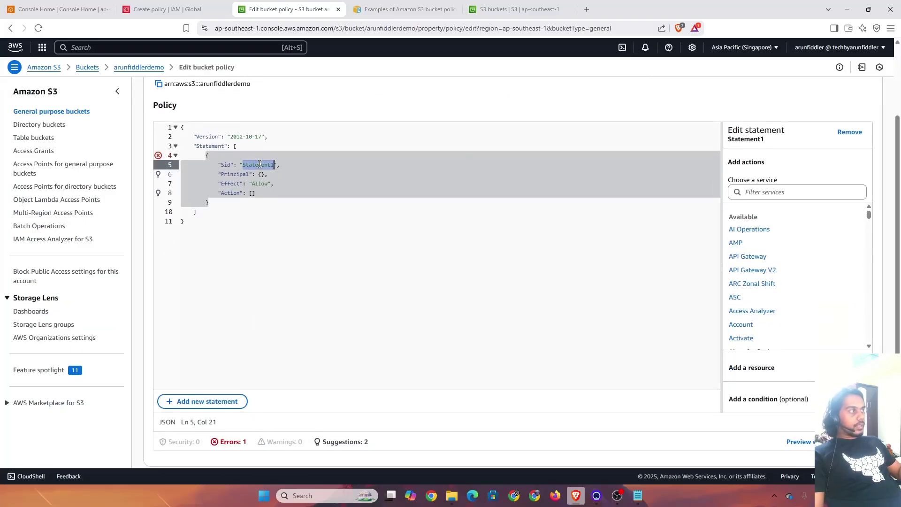
text(AllPu)
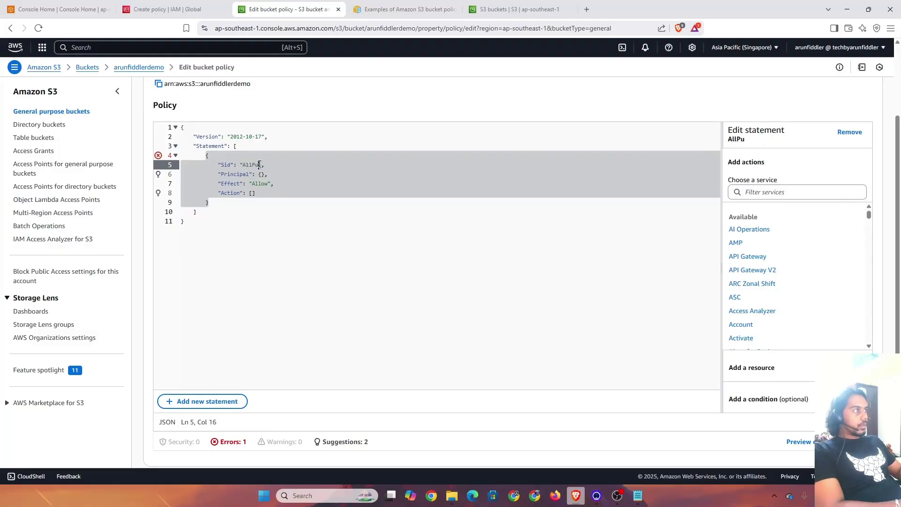
text(bAccess)
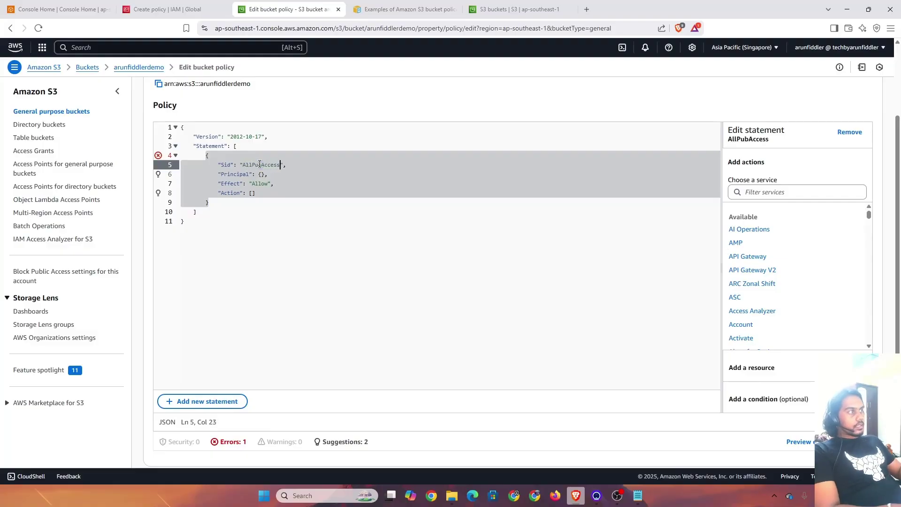
click(365, 178)
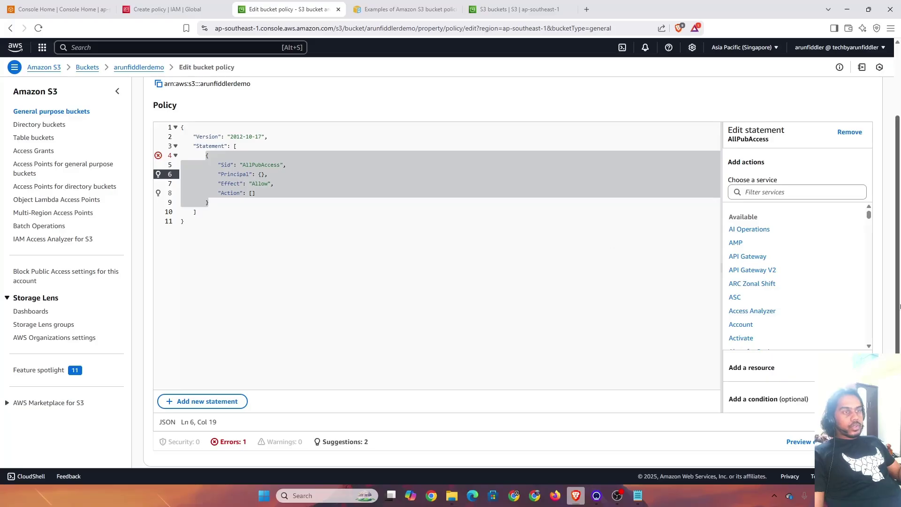
Add all S3 actions (s3:*) to the AllPubAccess statement and look through the included actions.
click(794, 193)
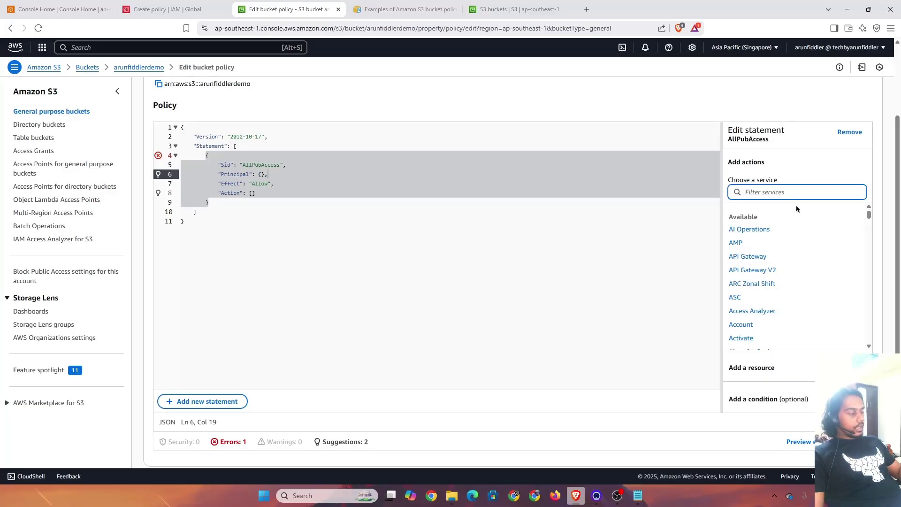
text(S3)
click(733, 230)
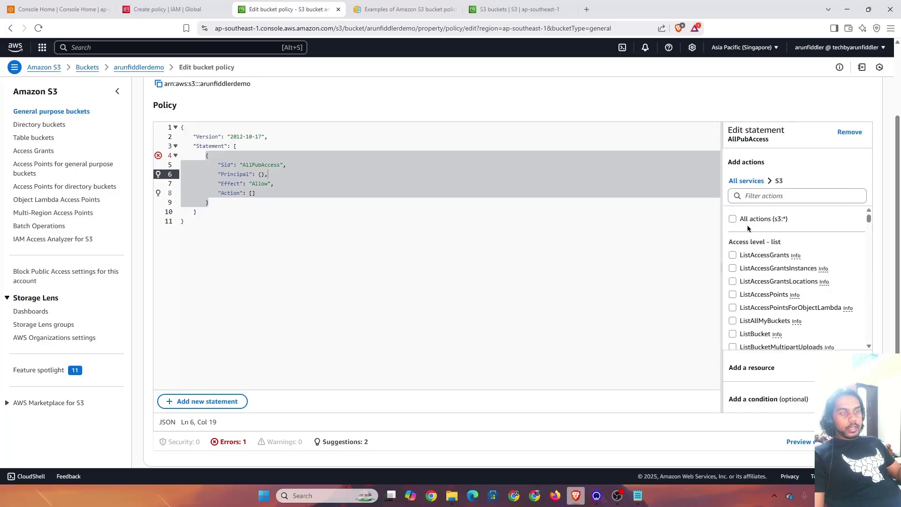
click(734, 219)
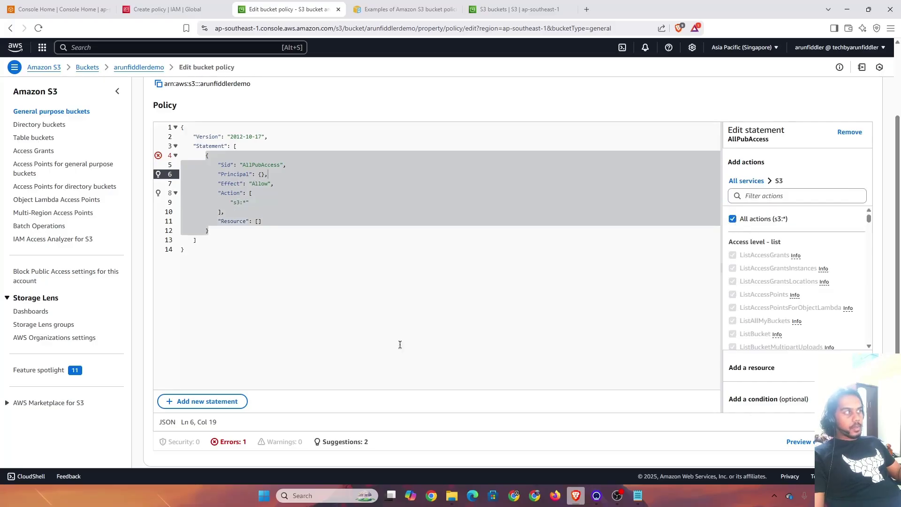
scroll(839, 275, down, 6)
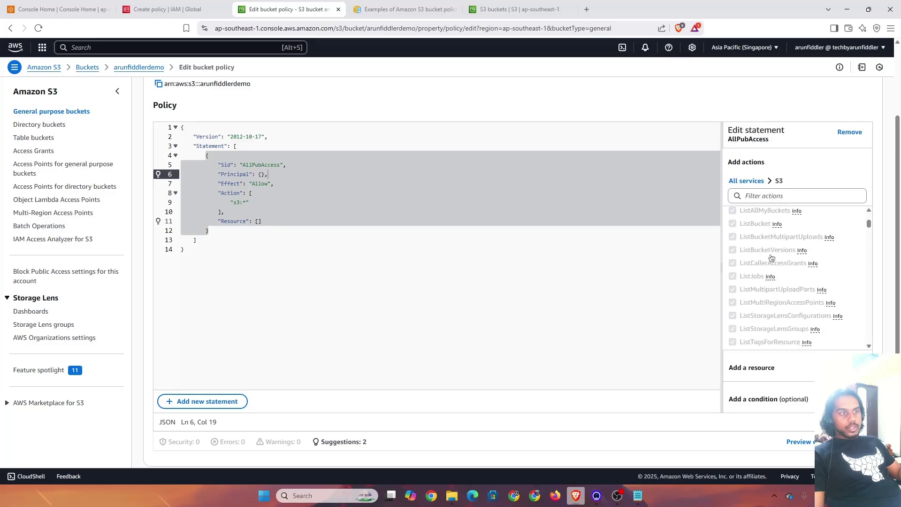
drag(869, 256, 869, 337)
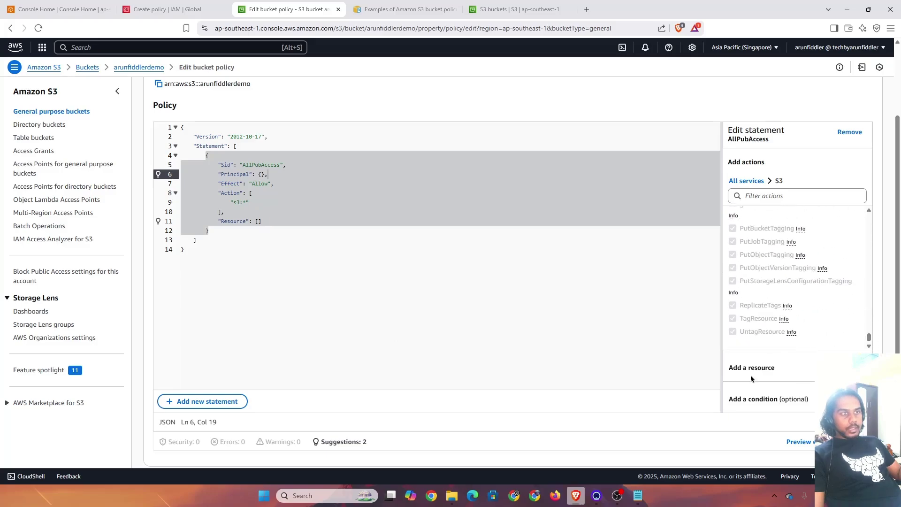
Start adding an S3 resource to the AllPubAccess statement and set its resource type to bucket.
click(845, 367)
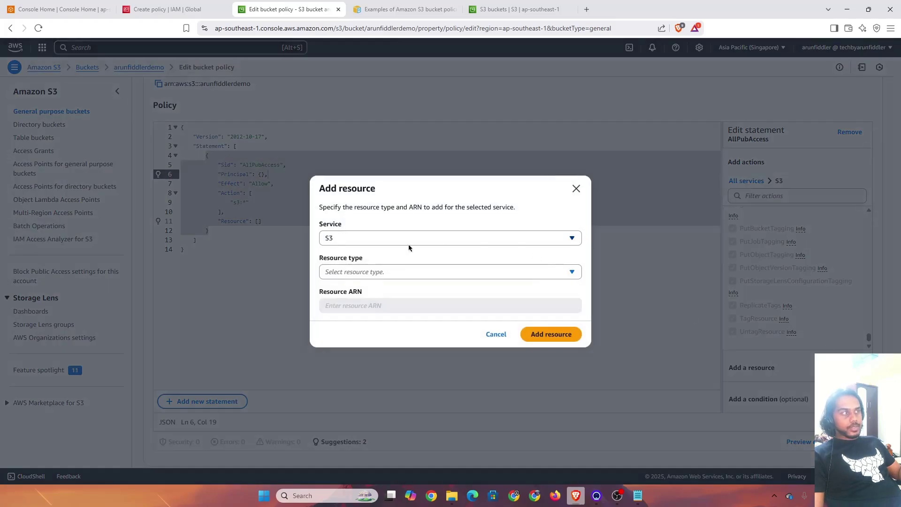
click(353, 276)
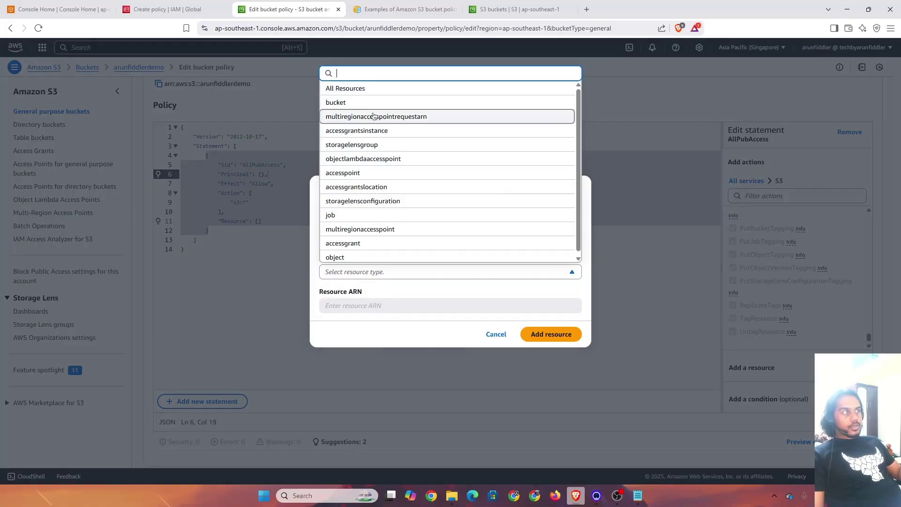
click(392, 94)
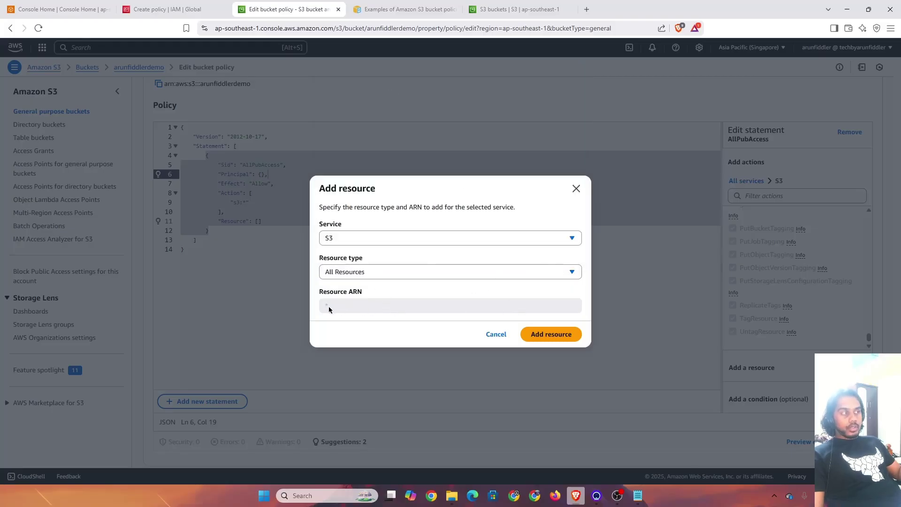
click(413, 279)
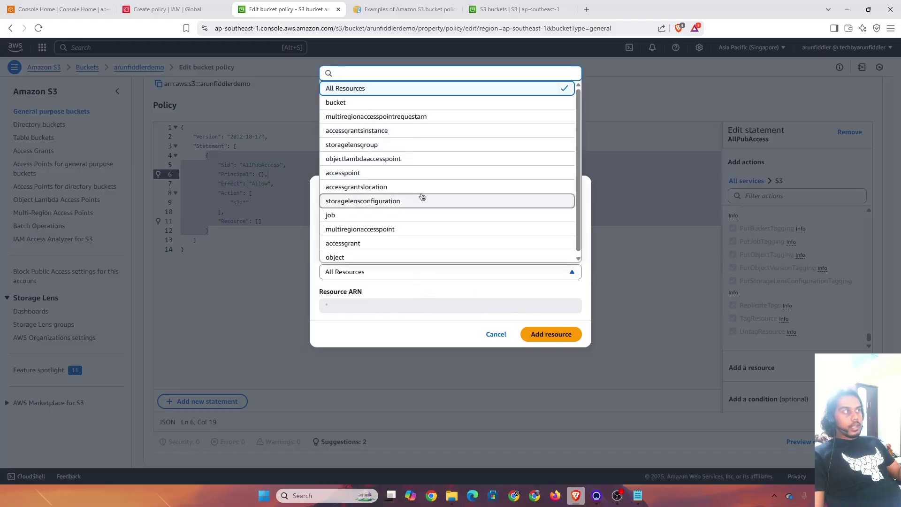
click(404, 103)
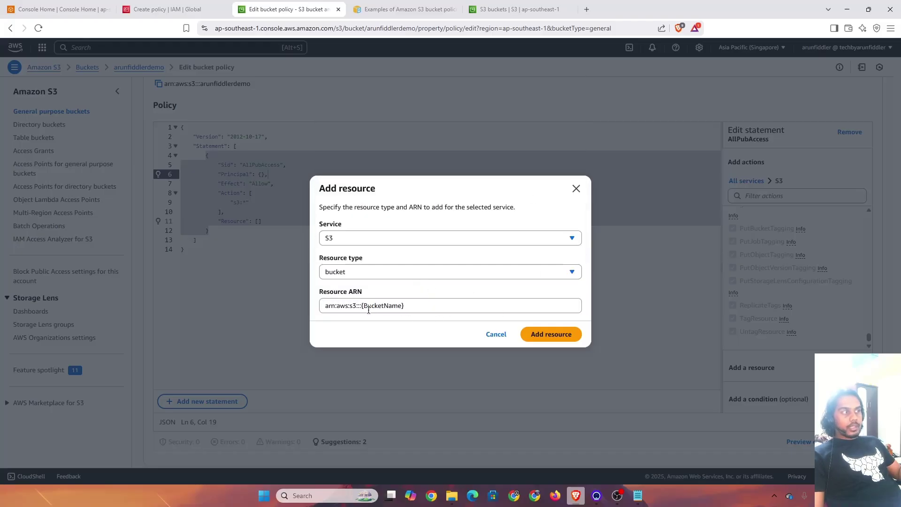
mouse_move(363, 306)
mouse_down()
mouse_move(498, 308)
mouse_move(364, 309)
mouse_up()
click(498, 308)
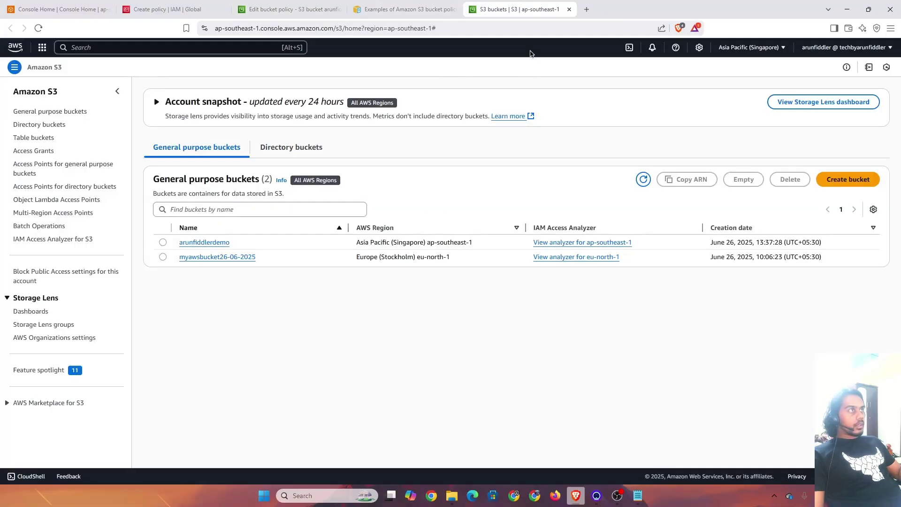
Copy the bucket name arunfiddlerdemo from the buckets list, replace the ARN's bucket name placeholder with it, and add the resource.
click(521, 8)
drag(249, 248, 177, 243)
key(ctrl+c)
click(301, 9)
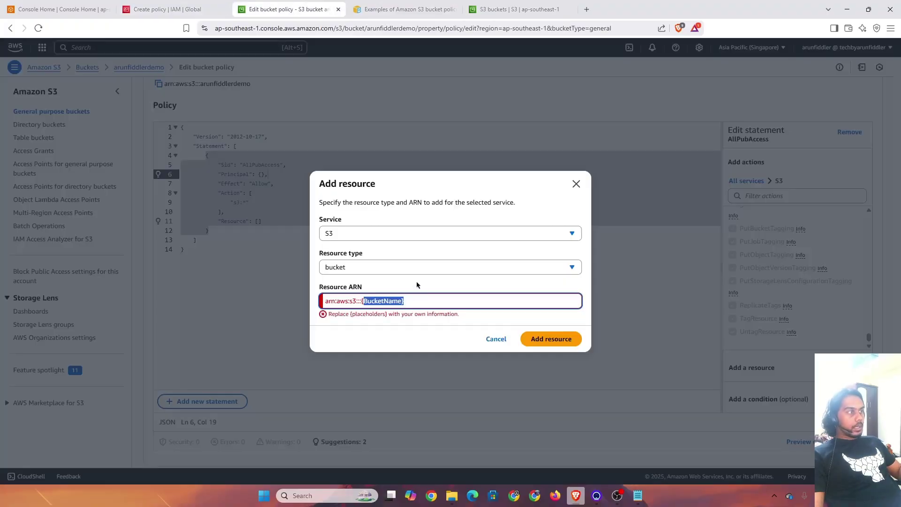
click(412, 300)
drag(412, 300, 361, 303)
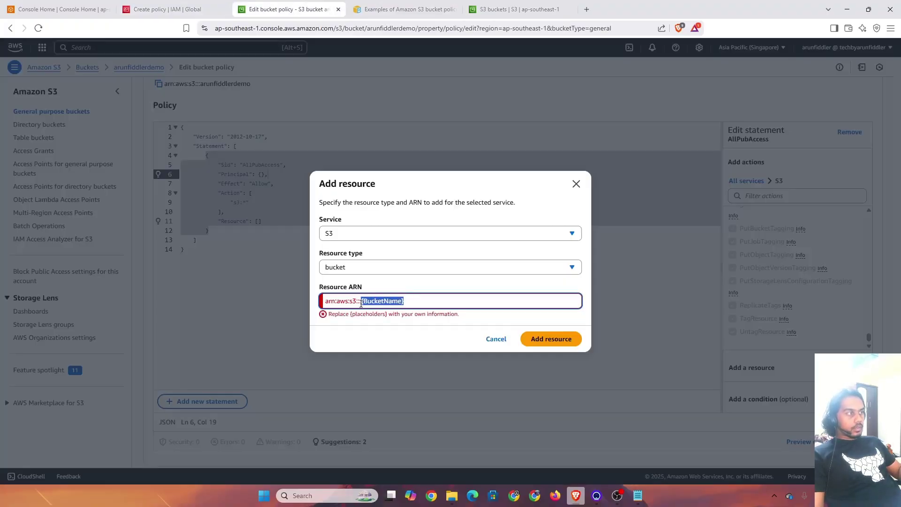
key(ctrl+v)
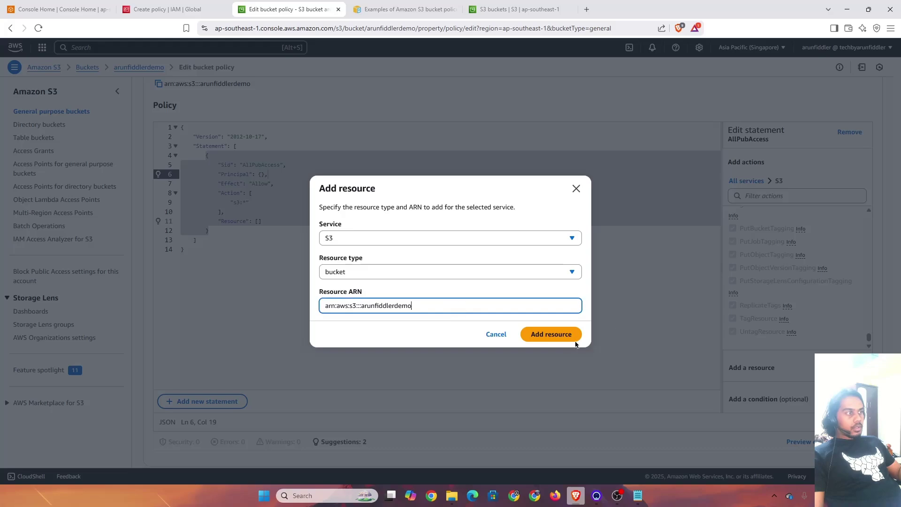
click(550, 334)
Review the AllPubAccess statement's action, resource and empty Principal, comparing it with the IAM policy's JSON.
scroll(338, 338, up, 2)
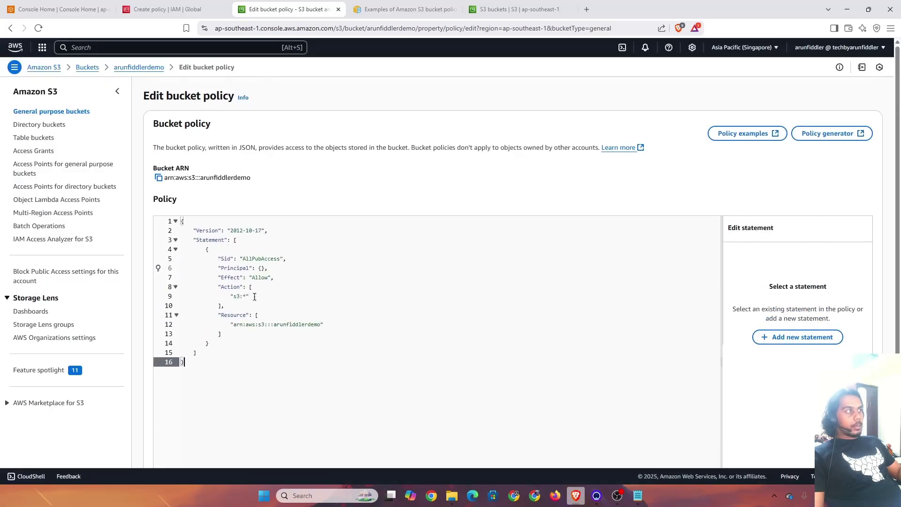
drag(184, 362, 211, 271)
click(314, 312)
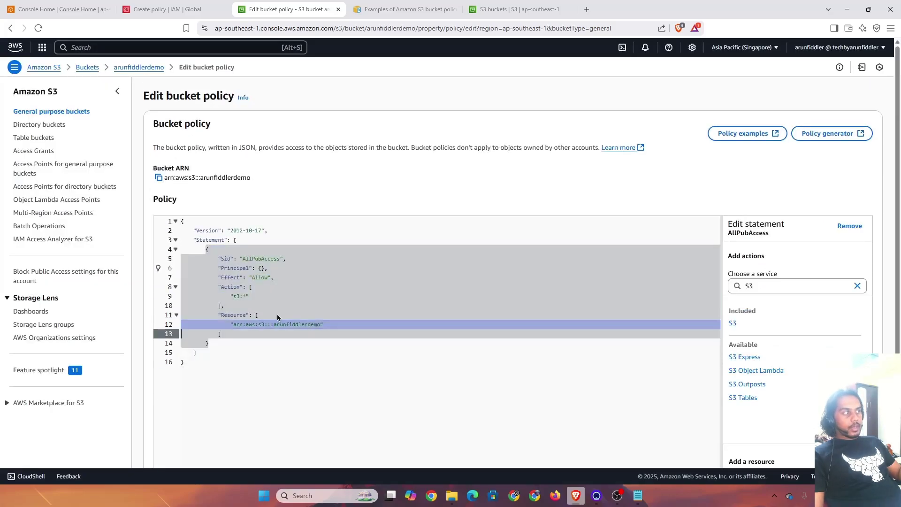
click(248, 296)
click(261, 268)
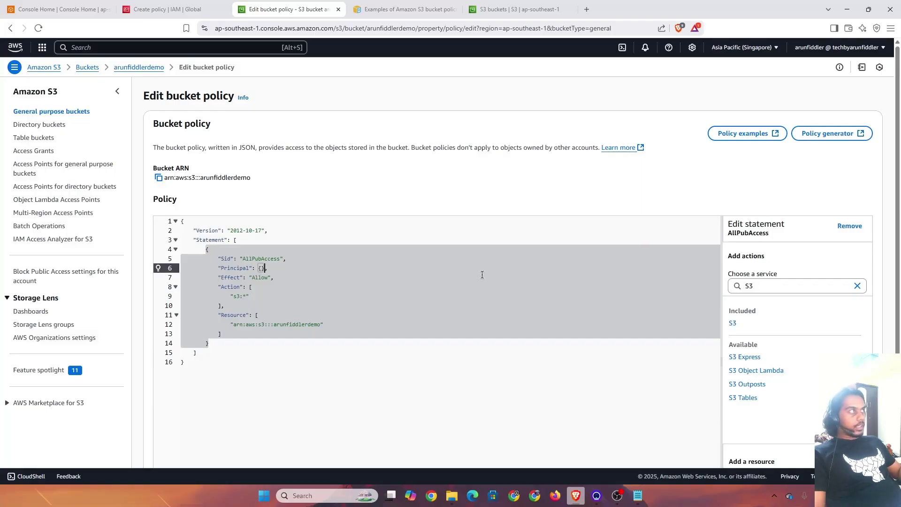
click(193, 9)
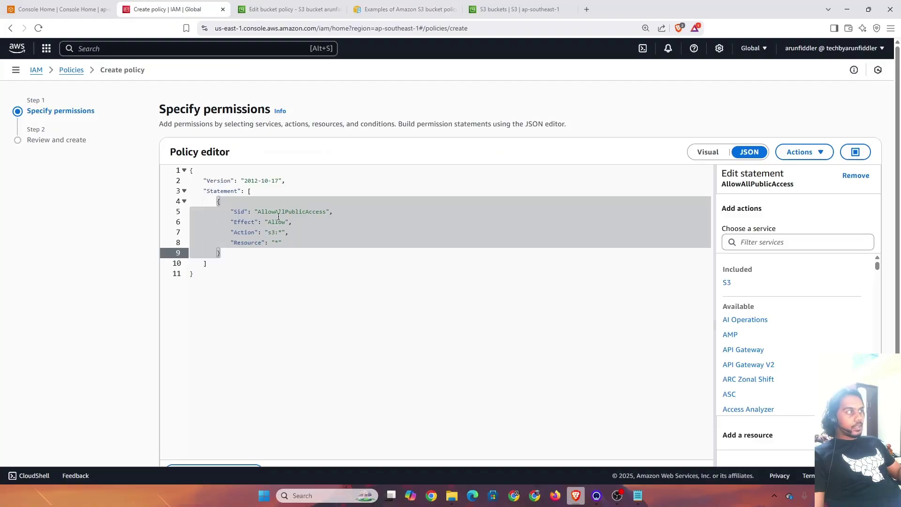
drag(249, 213, 302, 212)
click(288, 4)
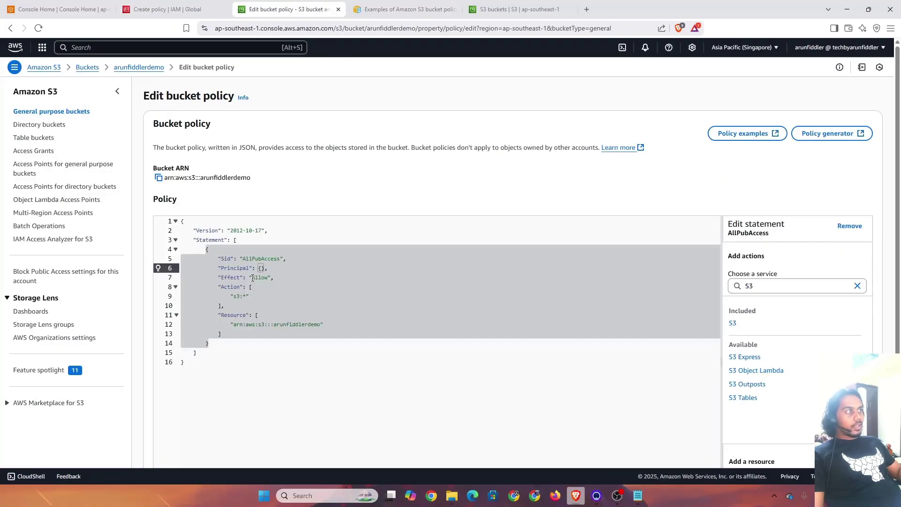
scroll(783, 303, down, 3)
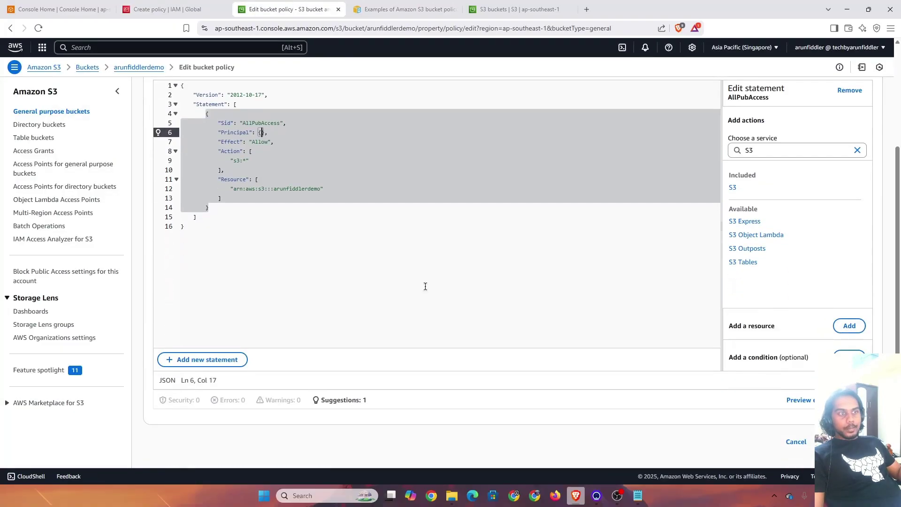
scroll(425, 286, up, 2)
triple_click(239, 227)
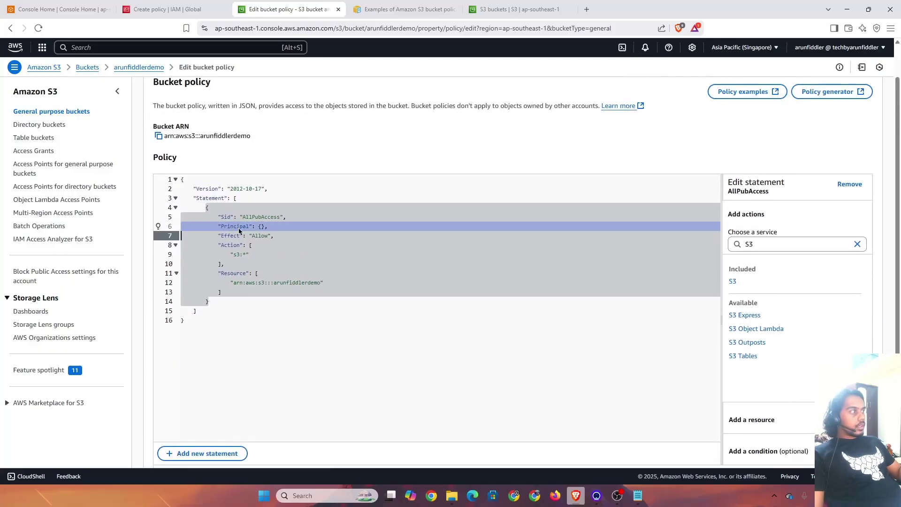
scroll(804, 258, up, 1)
Examine how the Principal element is written in the encryption samples of the bucket policy examples page.
key(ctrl+Tab)
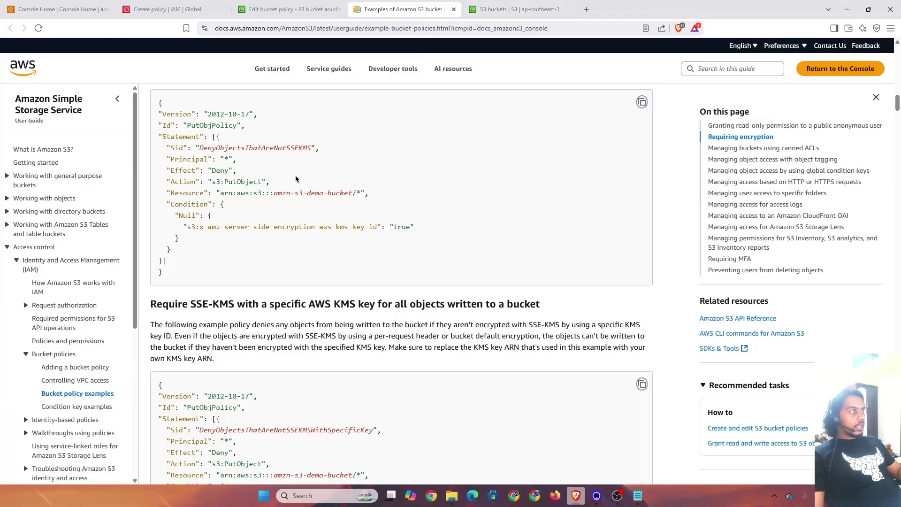
scroll(289, 196, up, 2)
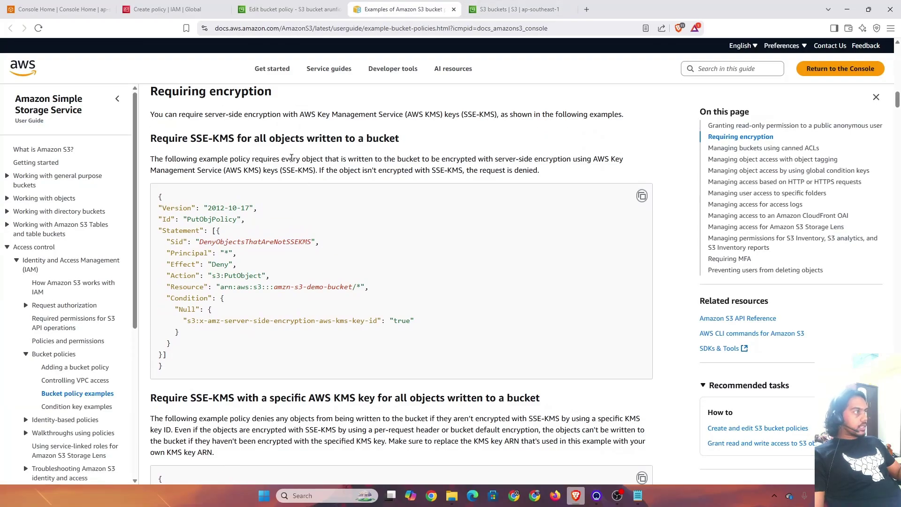
double_click(227, 254)
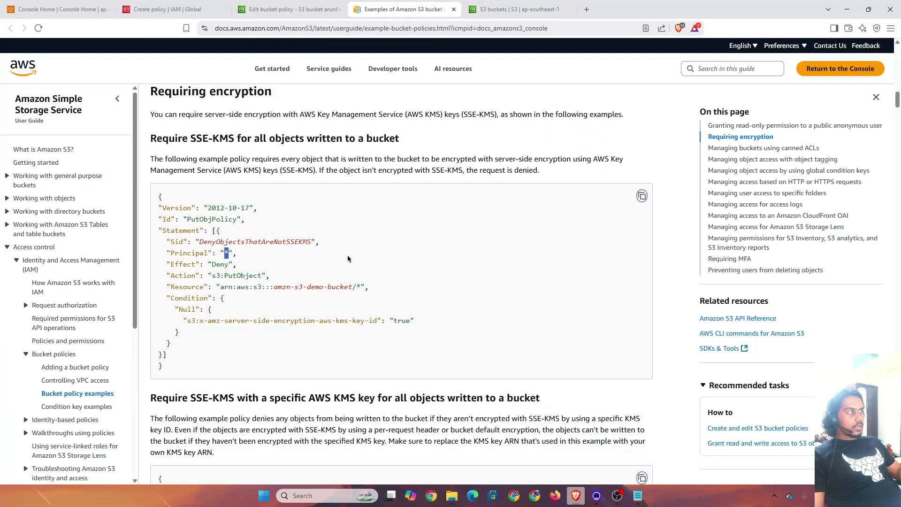
scroll(348, 258, down, 8)
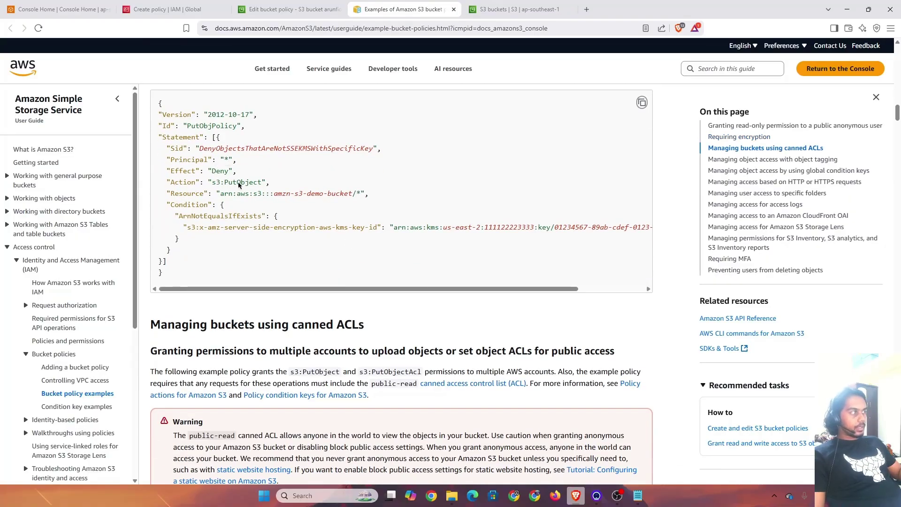
scroll(418, 287, up, 15)
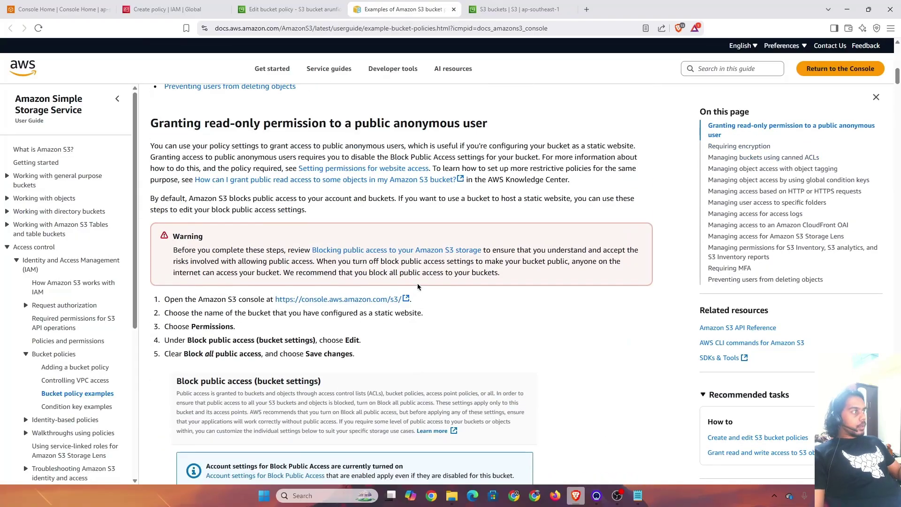
scroll(418, 286, up, 5)
Search the bucket policy examples page for "principal" and browse the matches as far as the object tagging samples.
key(ctrl+f)
text(pri)
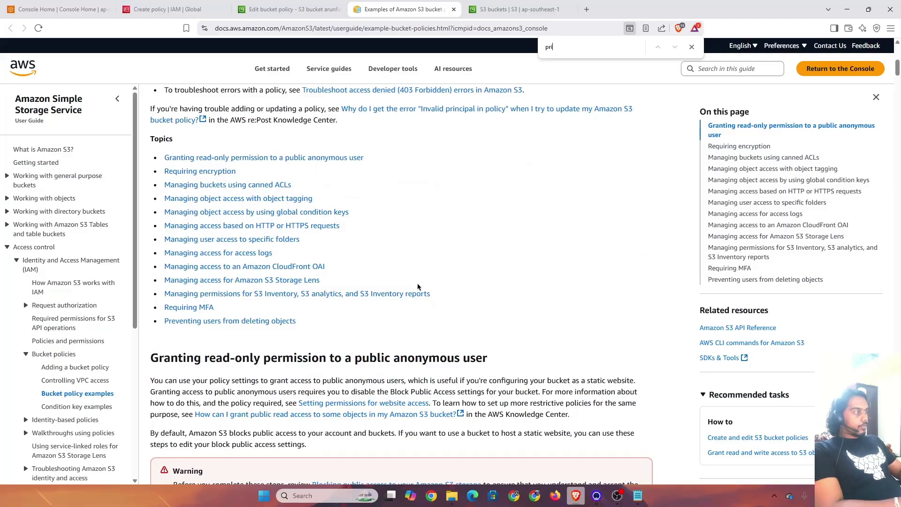
text(ncipal)
key(Return)
key(Return)
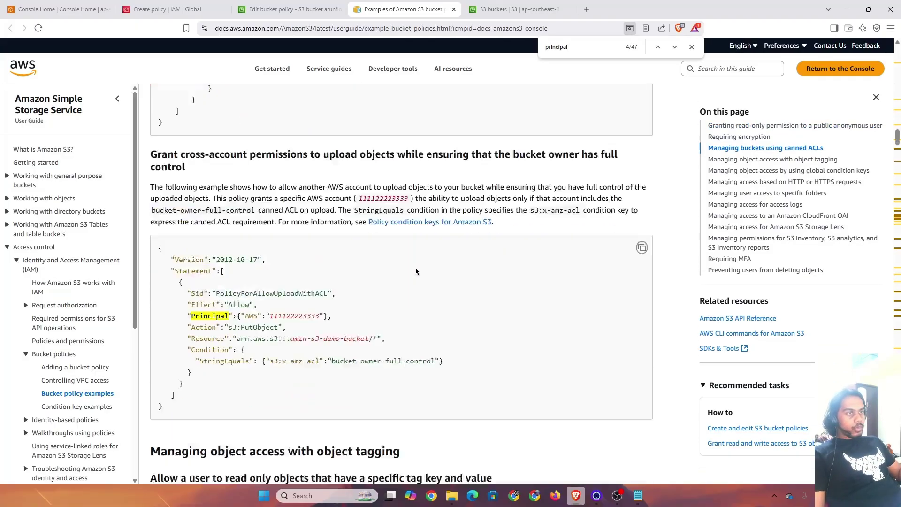
scroll(415, 271, down, 4)
drag(898, 149, 900, 169)
scroll(290, 176, up, 2)
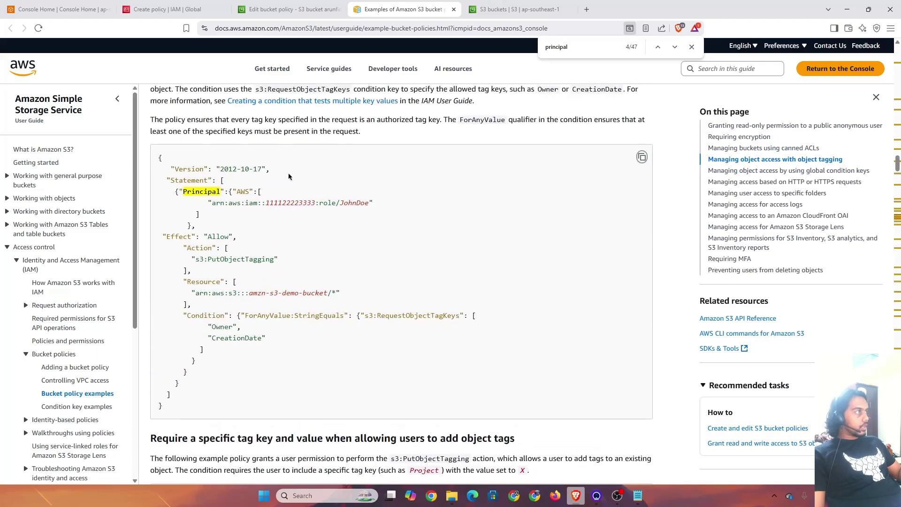
Examine the principal's role and user ARNs and the bucket resource ARN in the object tagging sample policies.
drag(185, 193, 230, 187)
click(259, 201)
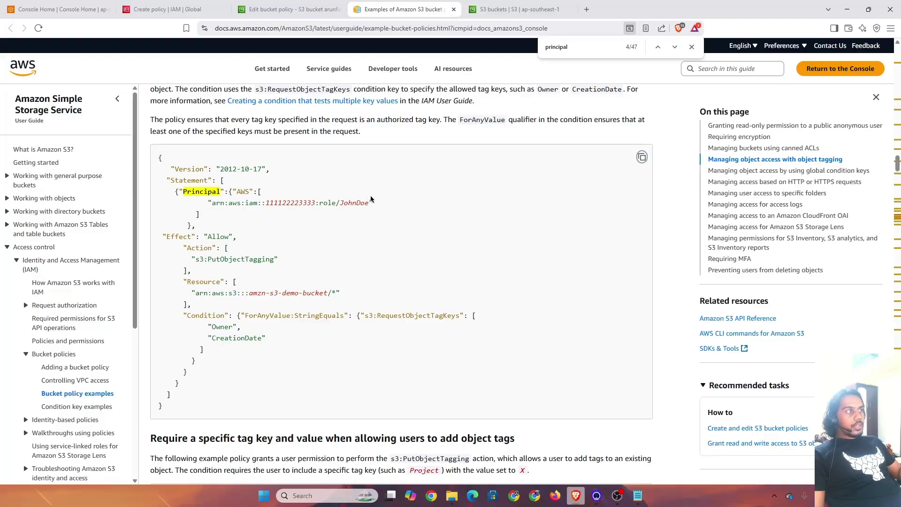
drag(369, 202, 225, 205)
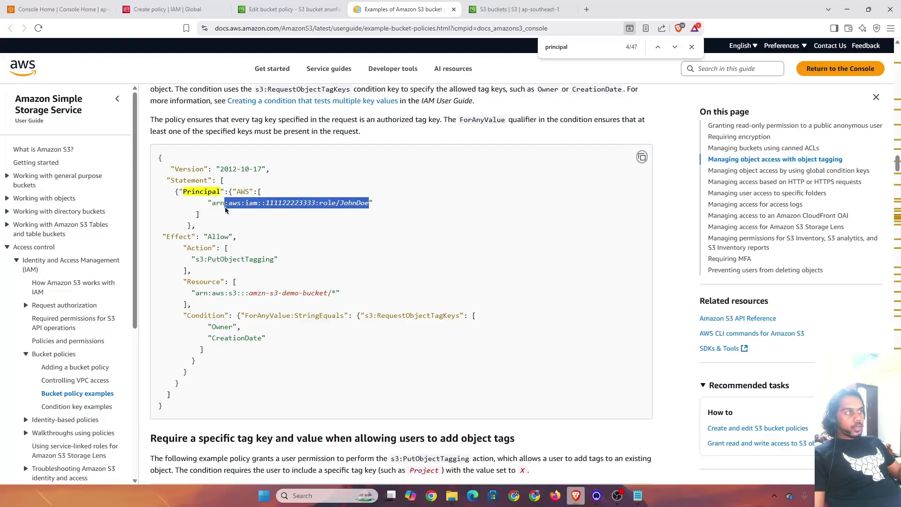
double_click(305, 203)
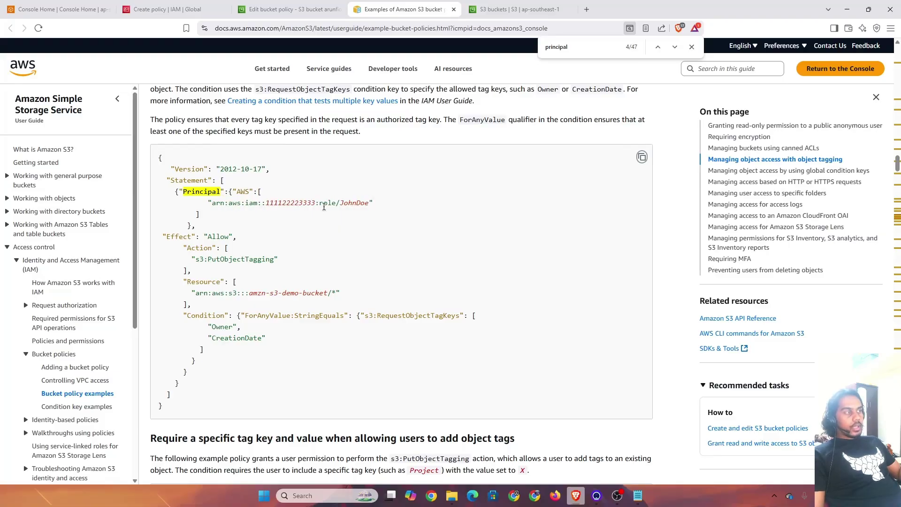
double_click(327, 202)
double_click(352, 203)
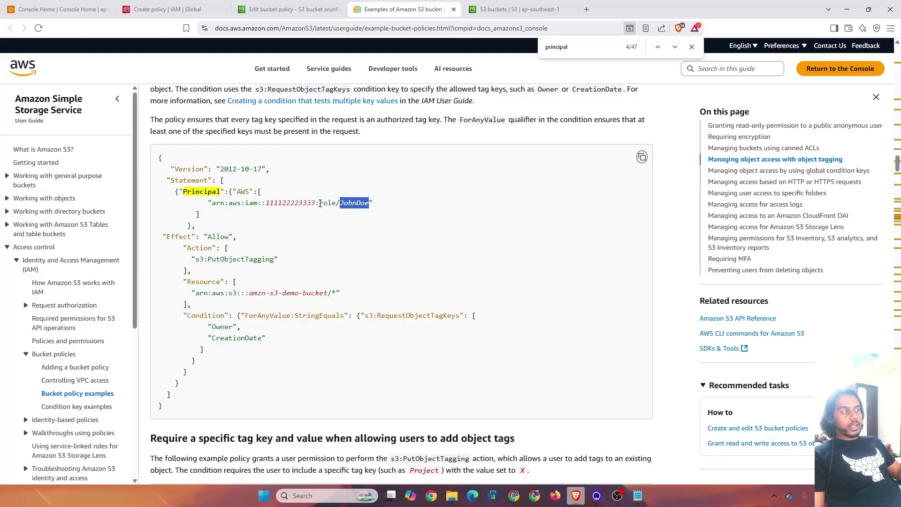
drag(242, 206, 267, 206)
drag(374, 204, 256, 206)
click(331, 305)
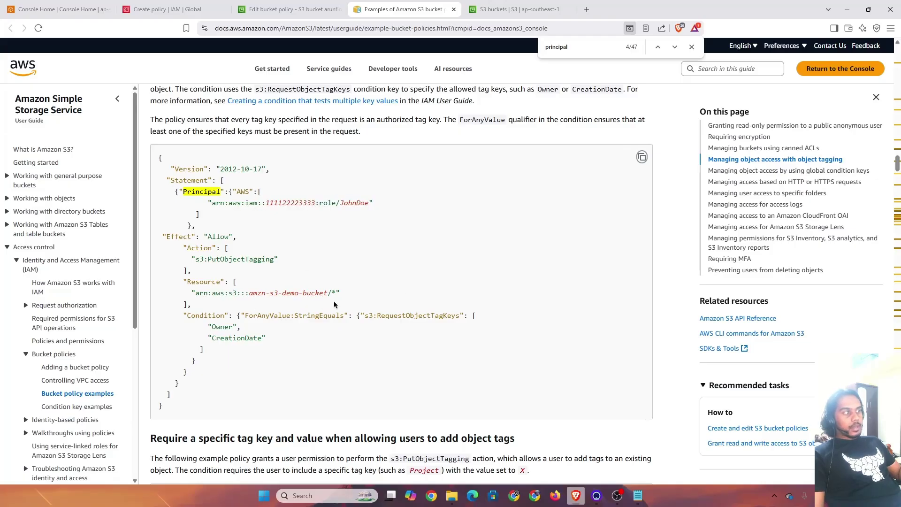
drag(277, 293, 330, 294)
click(327, 297)
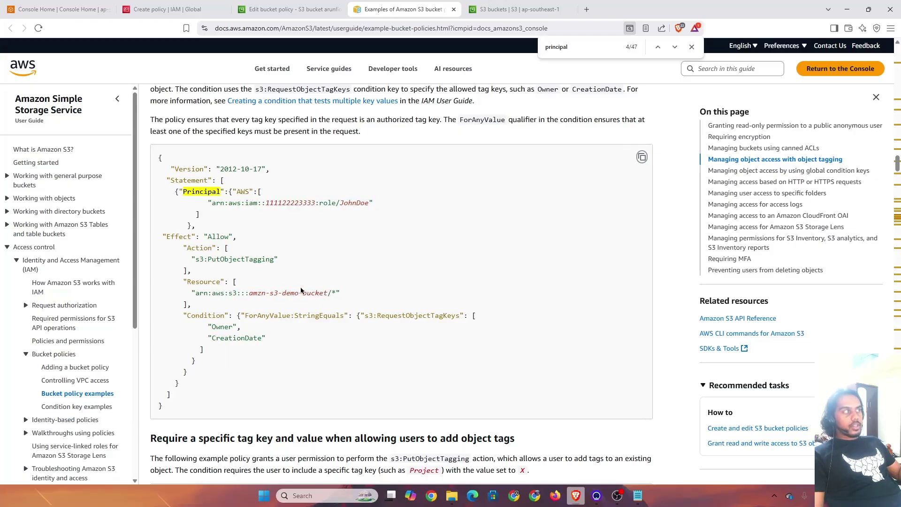
scroll(277, 232, down, 4)
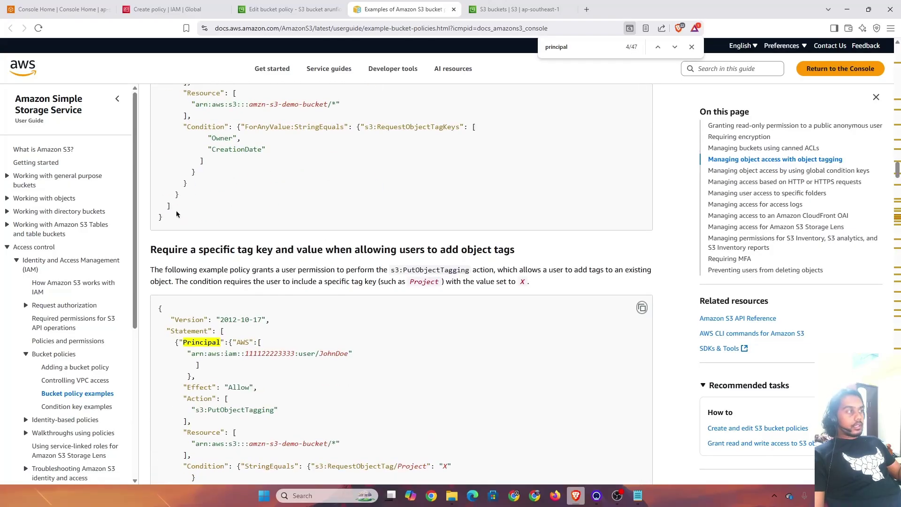
scroll(400, 238, down, 3)
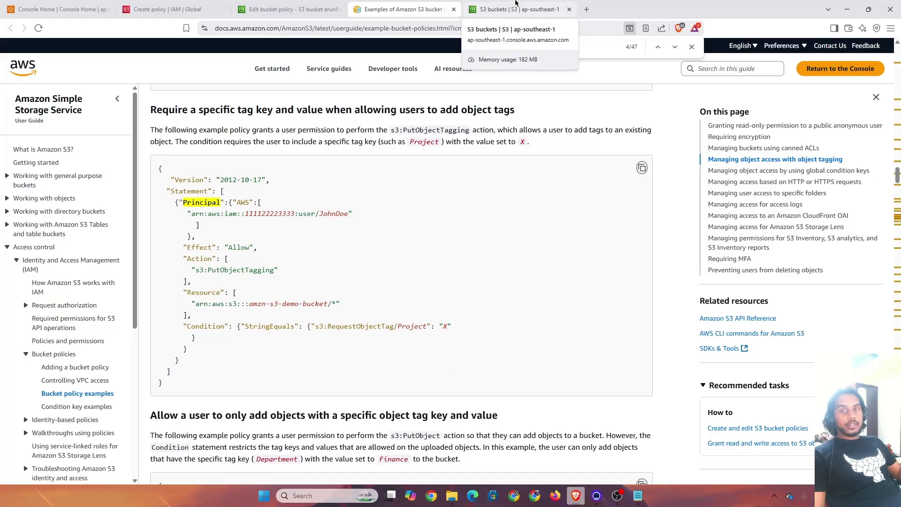
Return to the bucket policy editor and open the AWS Policy Generator from it.
click(295, 9)
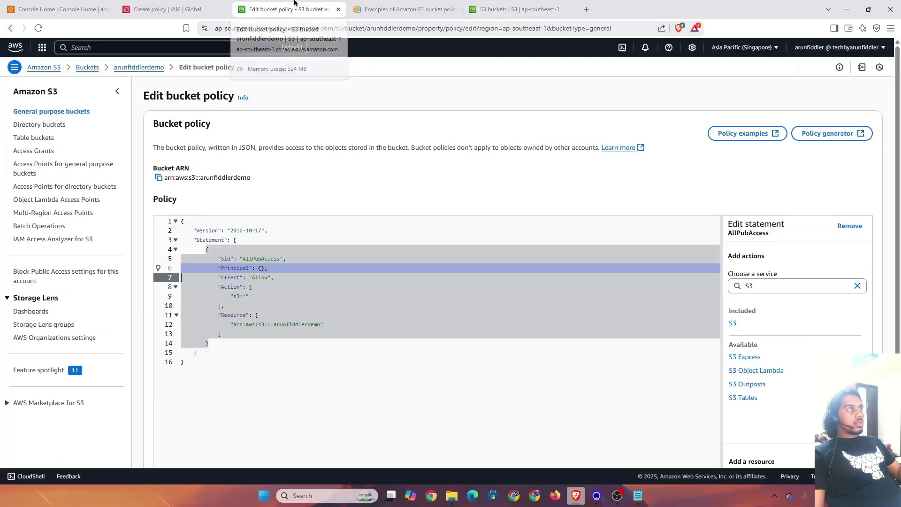
click(827, 134)
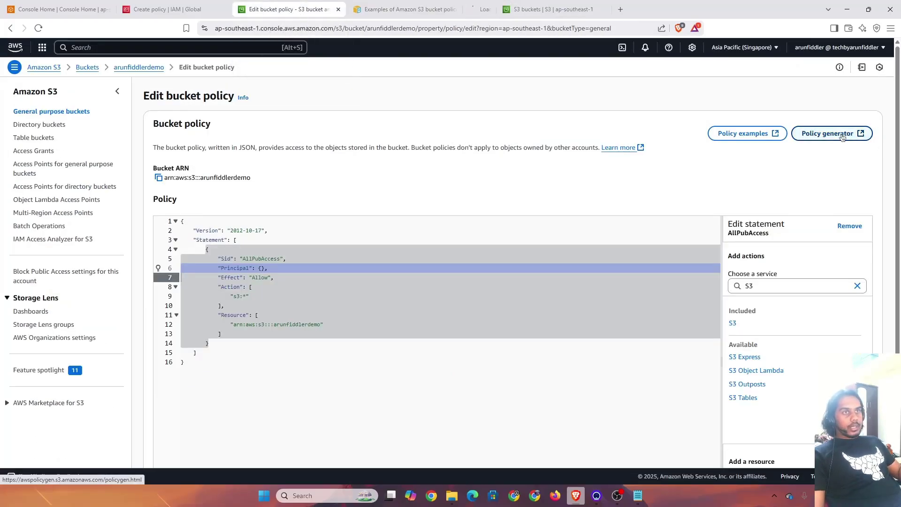
click(517, 9)
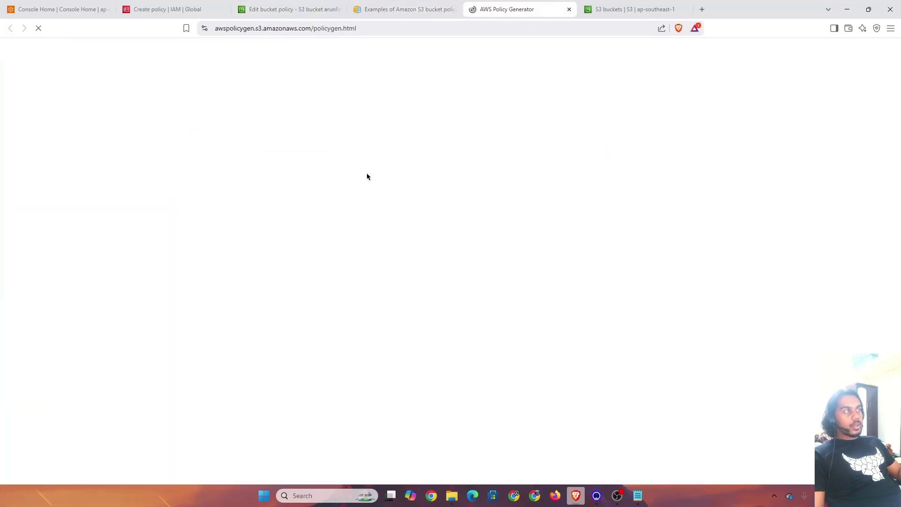
Revisit the bucket policy examples and the bucket policy editor, and view the IAM policy in the visual editor.
click(402, 9)
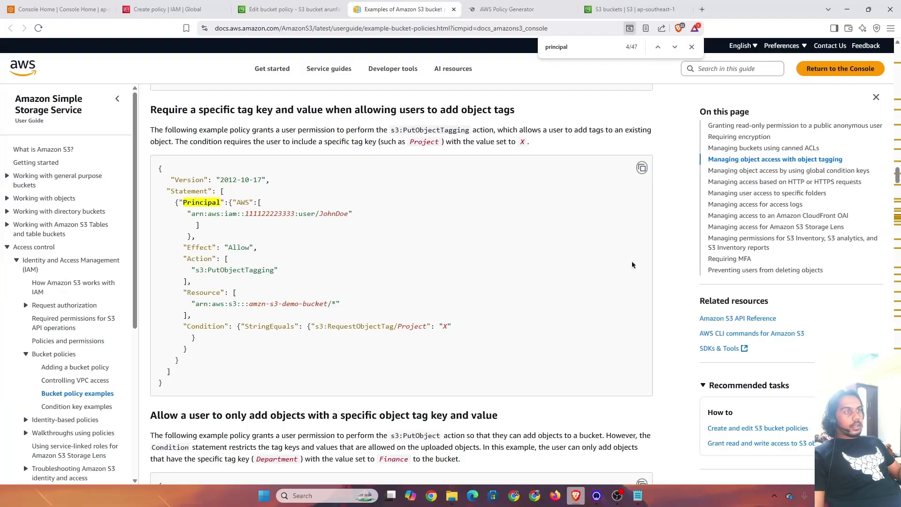
click(286, 8)
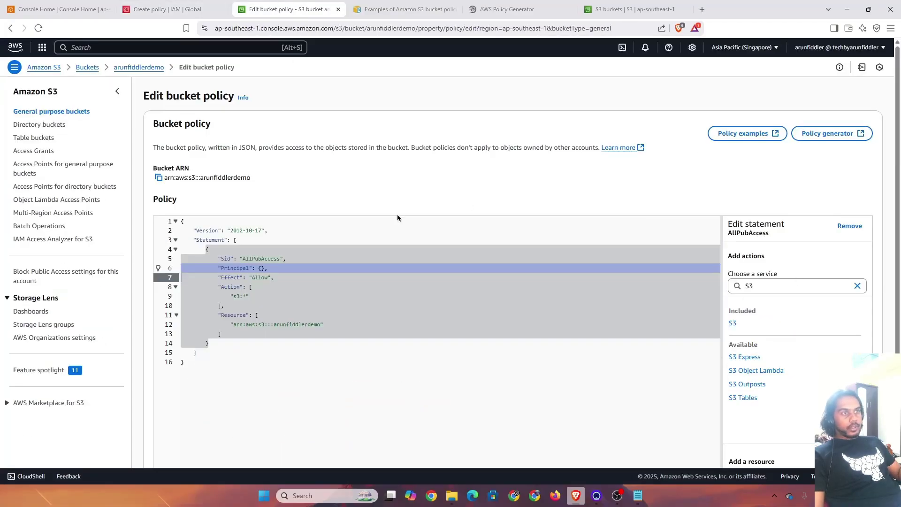
click(189, 6)
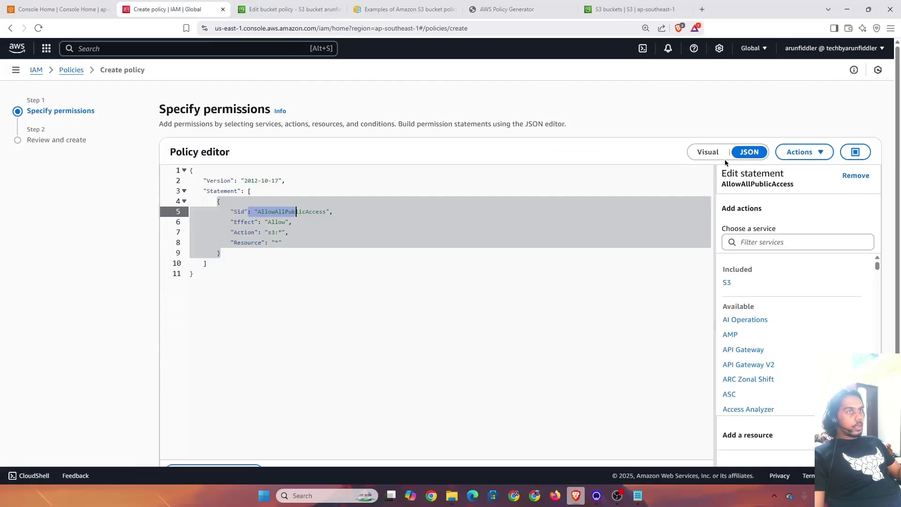
click(705, 156)
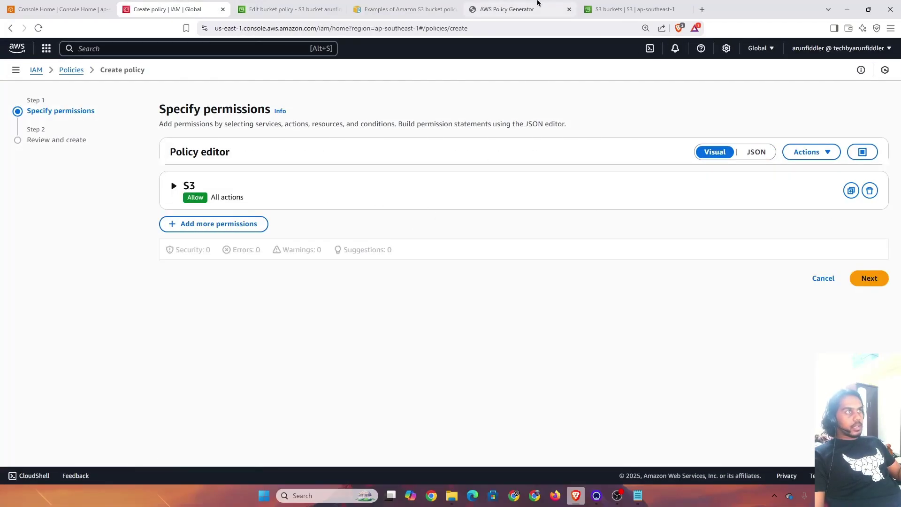
Return to the AWS Policy Generator and set the type of policy to S3 Bucket Policy.
click(538, 3)
scroll(433, 264, down, 1)
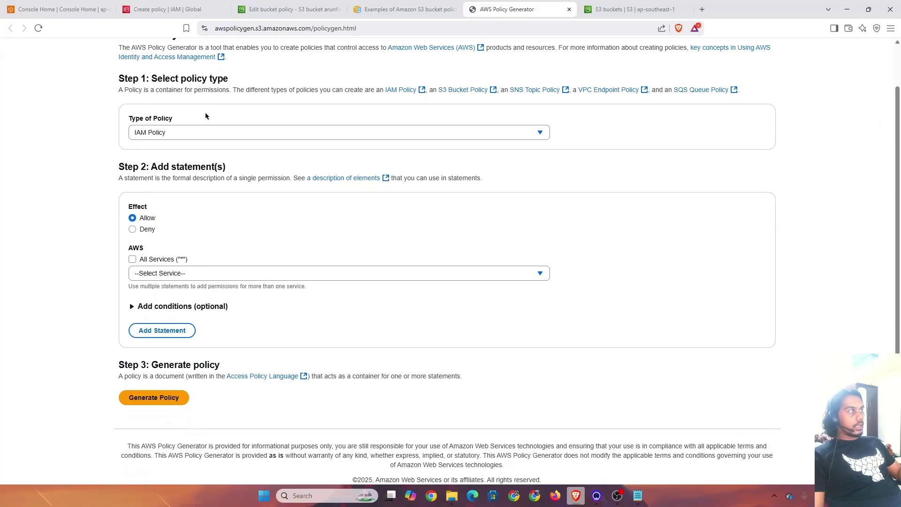
click(193, 132)
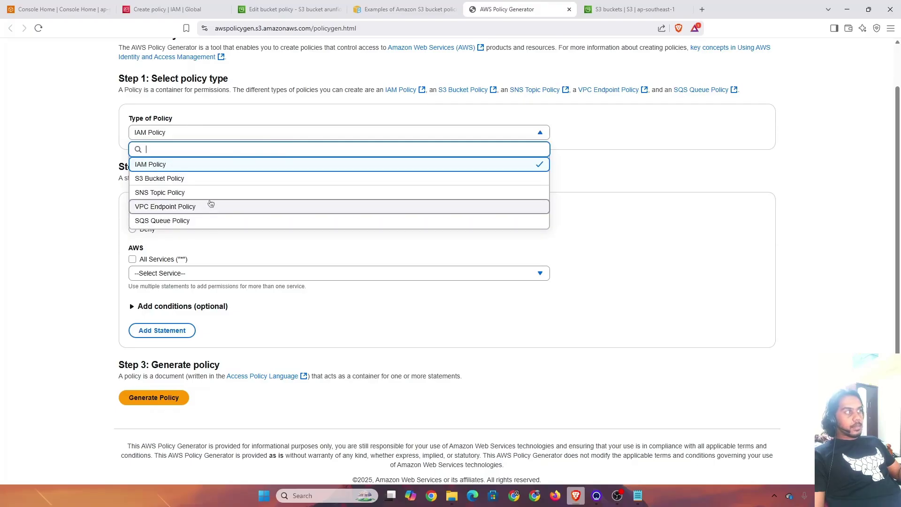
click(182, 178)
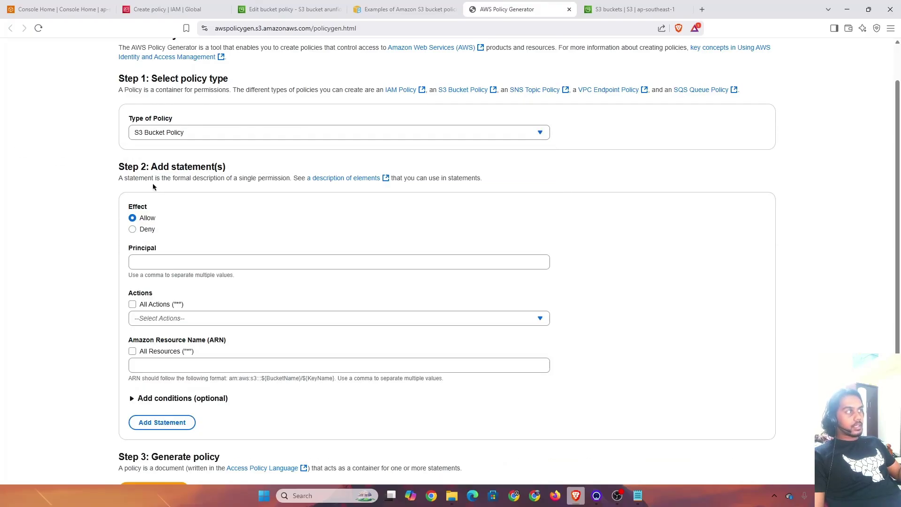
Add an Allow statement with principal *, all actions and all resources to the generator.
scroll(153, 187, down, 2)
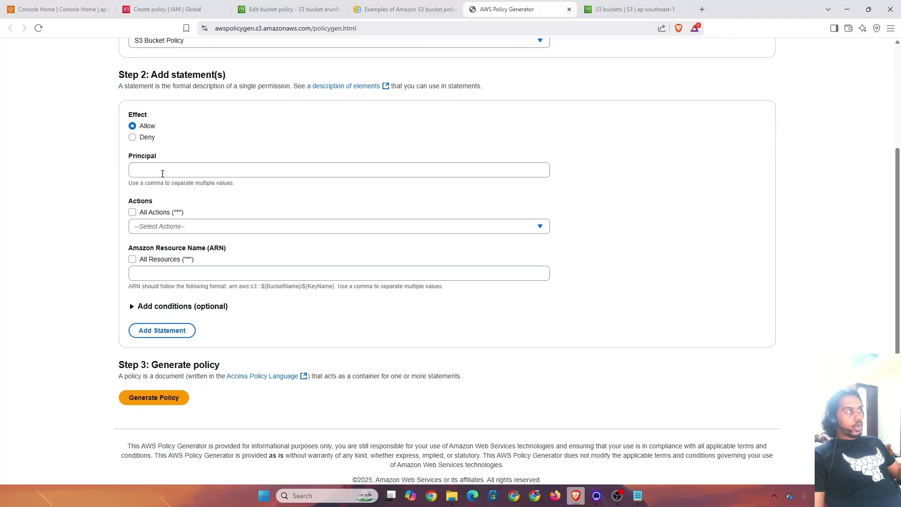
click(163, 174)
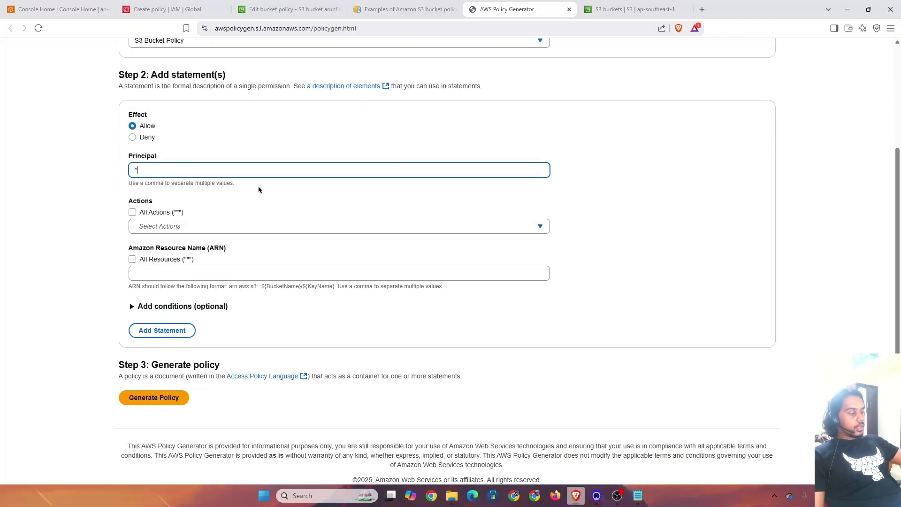
click(240, 226)
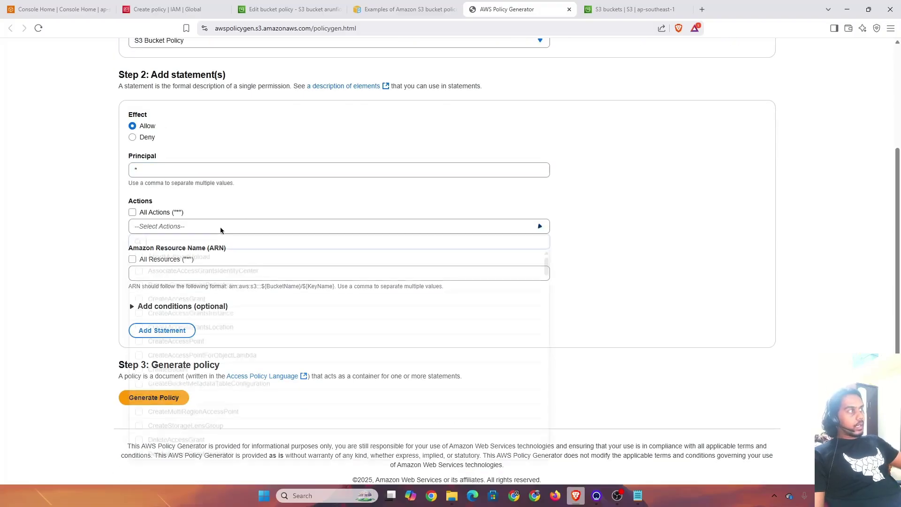
click(132, 212)
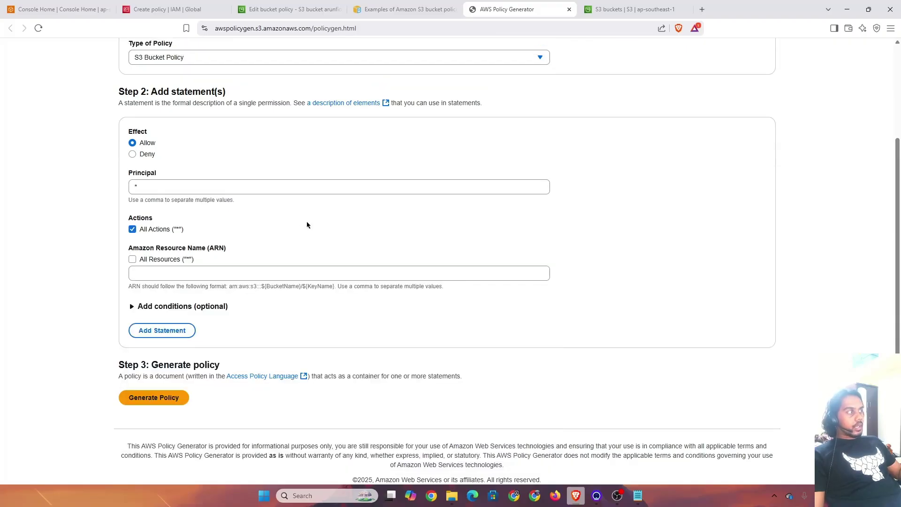
click(132, 259)
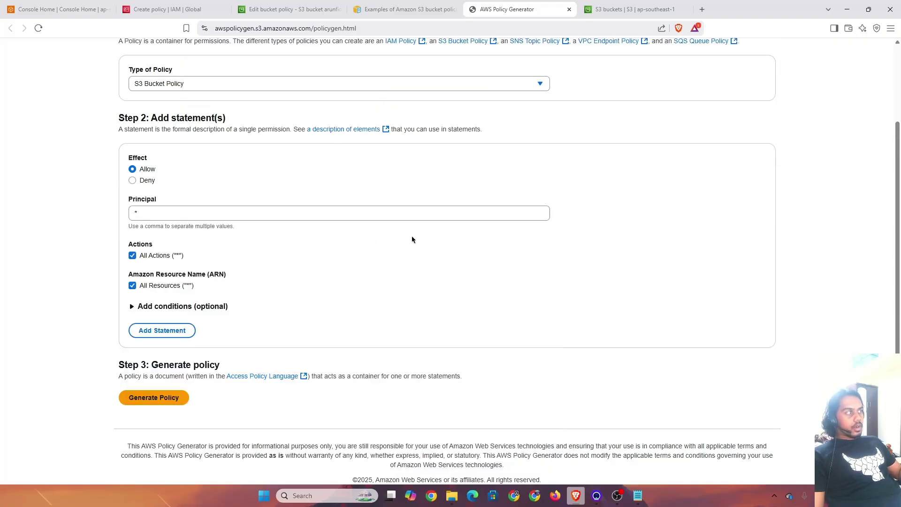
click(178, 337)
Generate the policy JSON document and select the value "*" of its Principal element.
scroll(444, 226, down, 3)
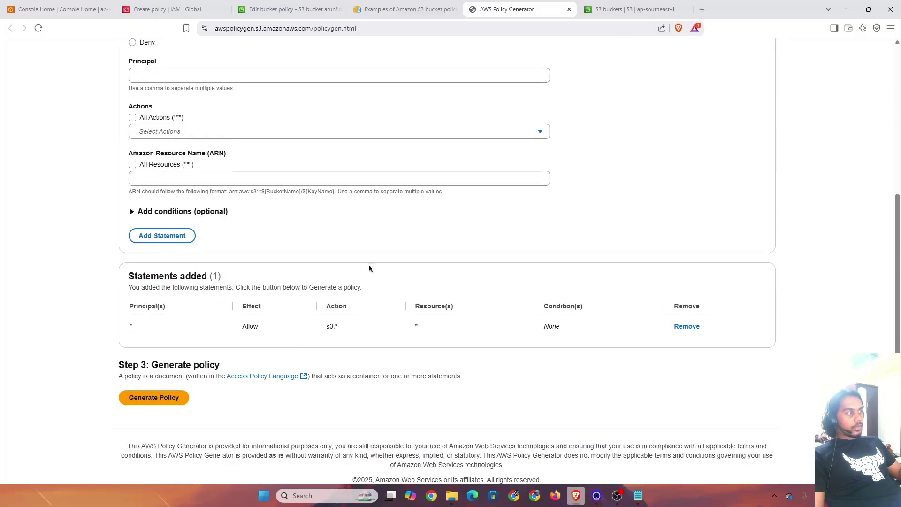
click(154, 398)
click(349, 264)
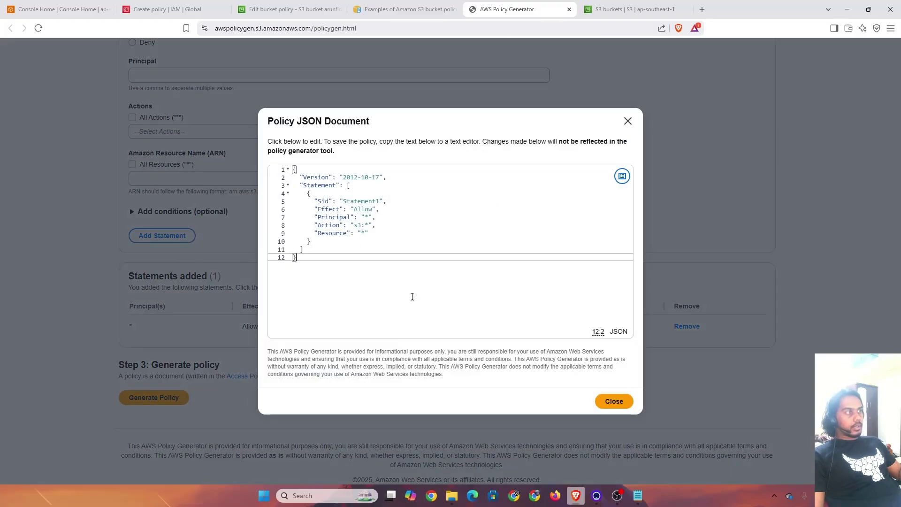
drag(312, 253, 286, 161)
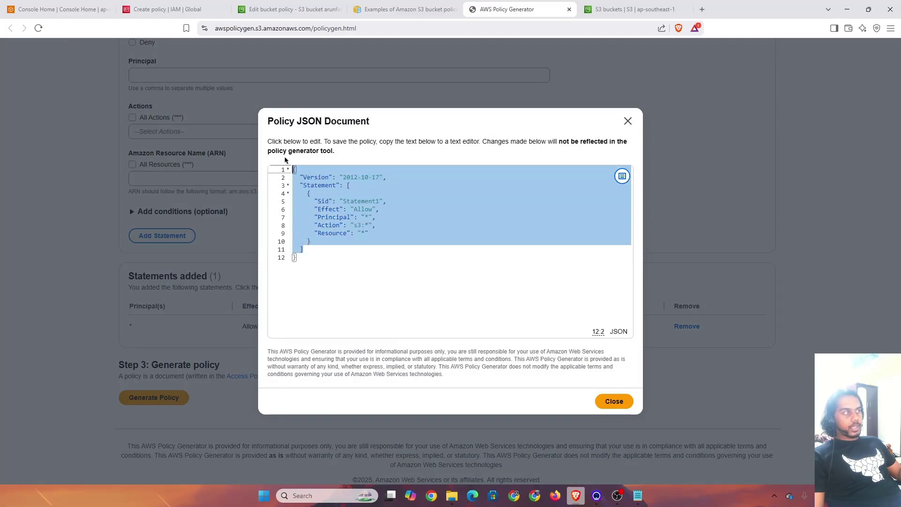
click(358, 251)
click(371, 216)
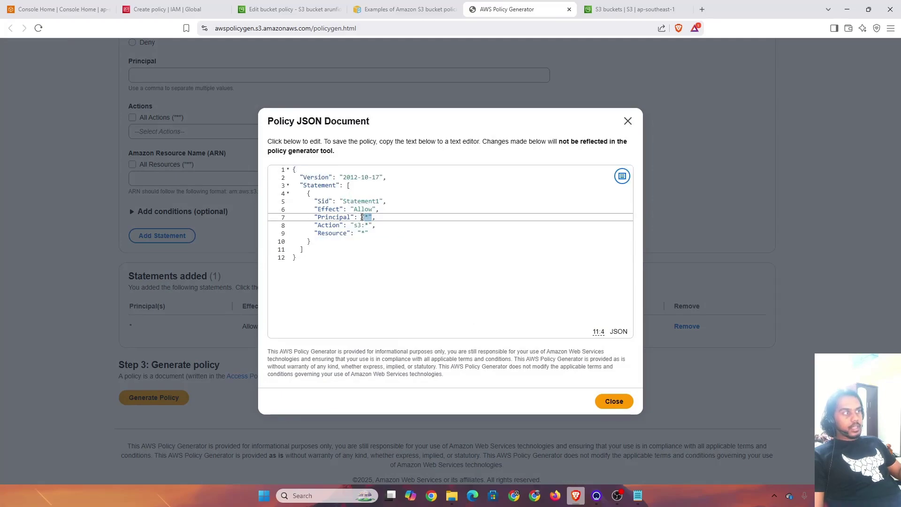
Set the Principal of the AllPubAccess statement to "*" in the bucket policy editor.
click(287, 9)
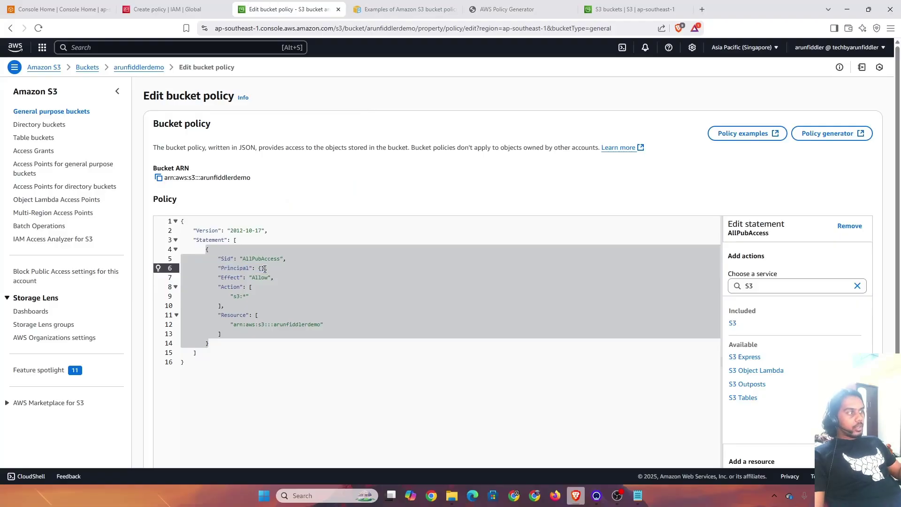
drag(265, 269, 218, 269)
text("*")
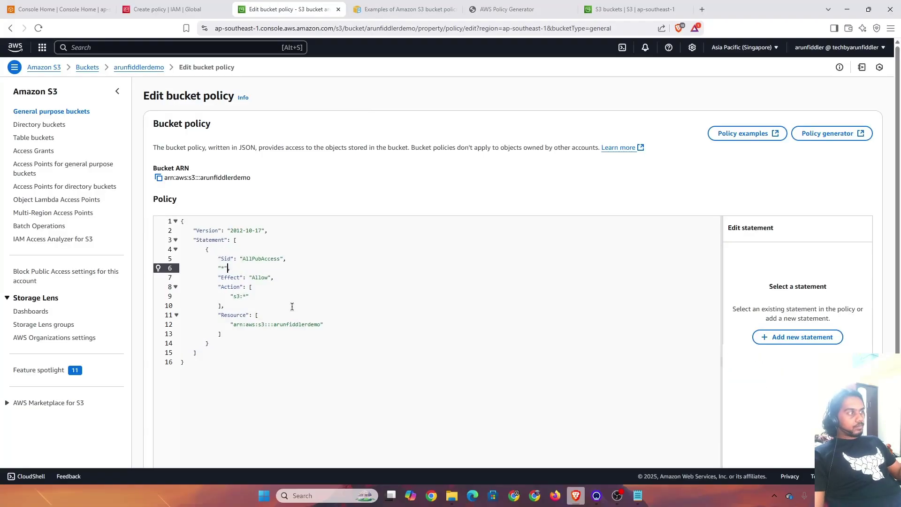
key(ctrl+z)
key(ctrl+z)
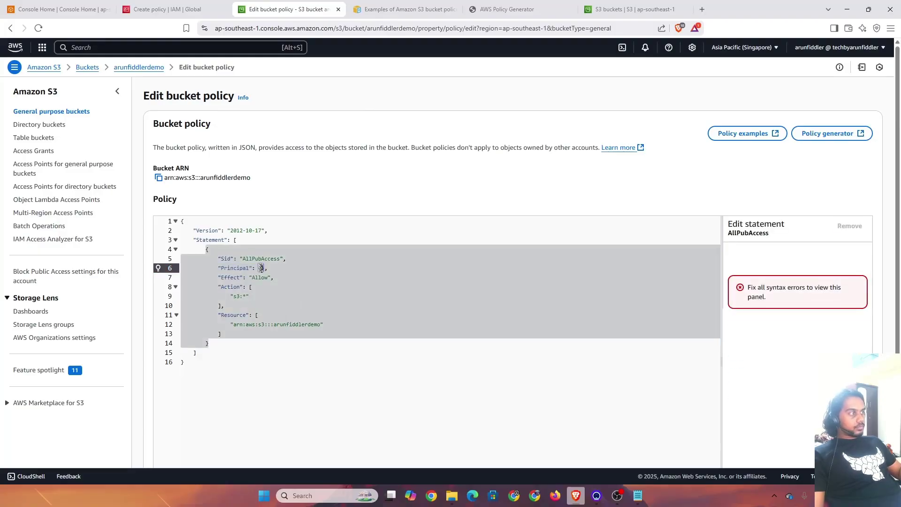
key(ctrl+y)
key(ctrl+y)
click(370, 314)
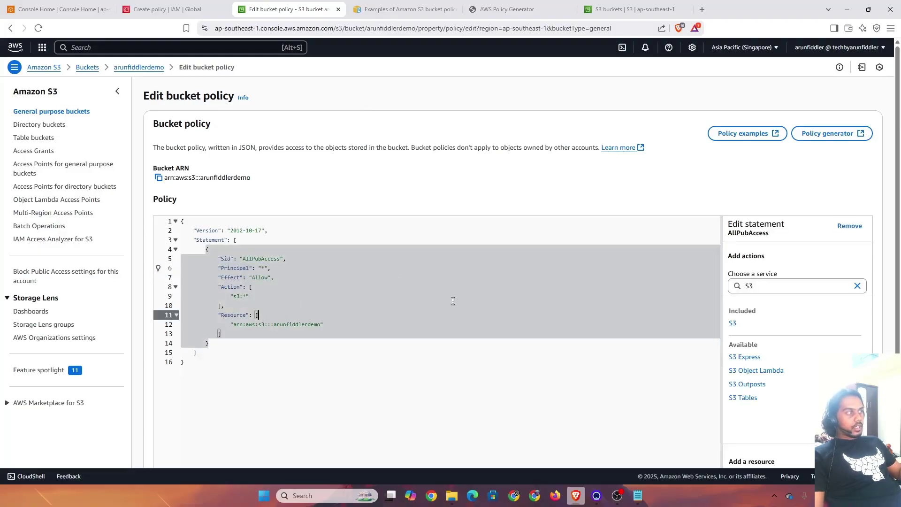
scroll(390, 204, down, 3)
click(267, 136)
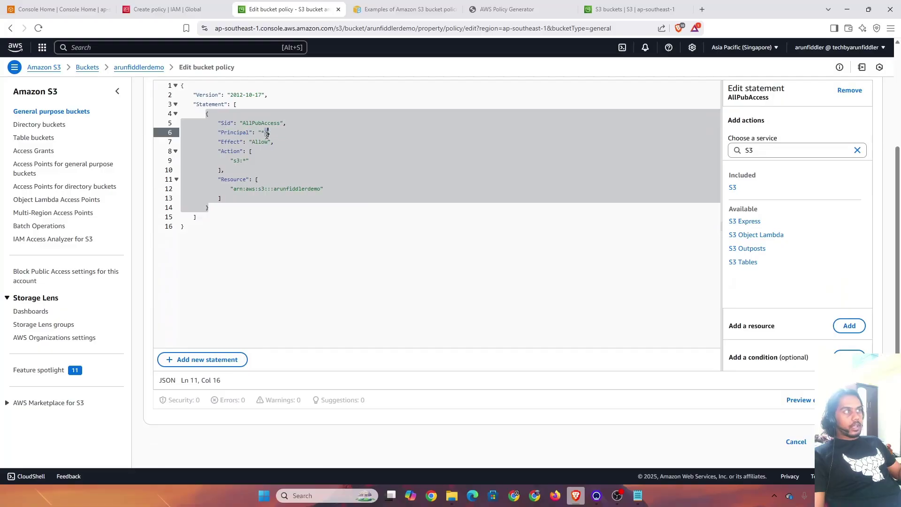
click(285, 153)
Review the IAM policy's S3 permissions in the visual and JSON editors, and glance at the bucket policy examples.
click(188, 9)
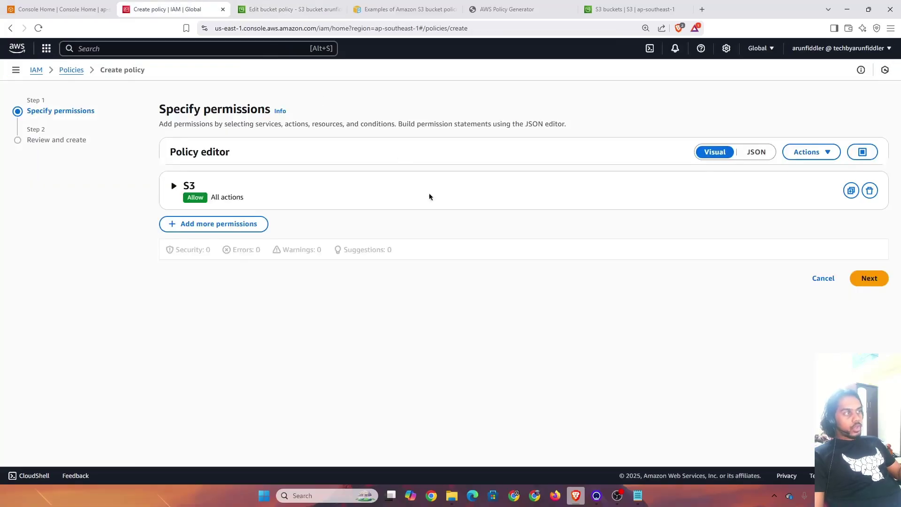
click(201, 187)
scroll(320, 221, down, 5)
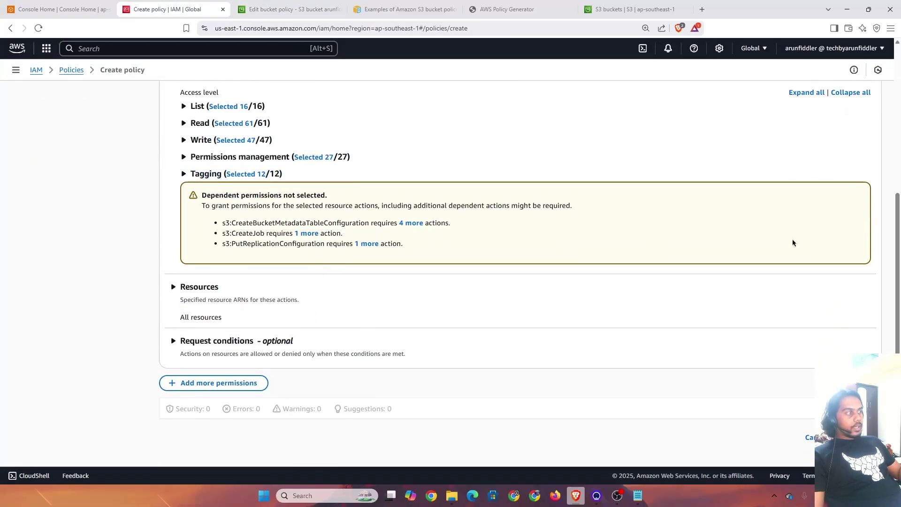
scroll(792, 243, up, 5)
click(749, 108)
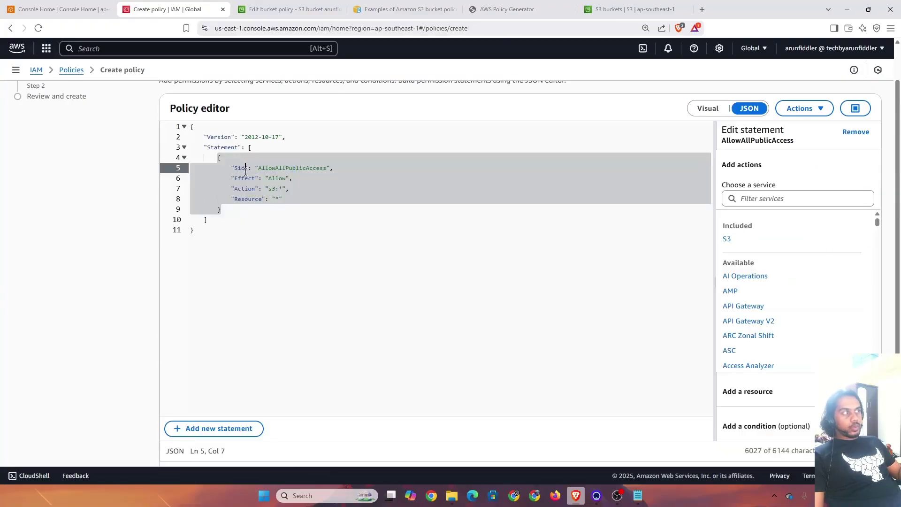
click(399, 9)
scroll(318, 182, up, 4)
Return to the bucket policy editor and save the edited bucket policy.
click(317, 3)
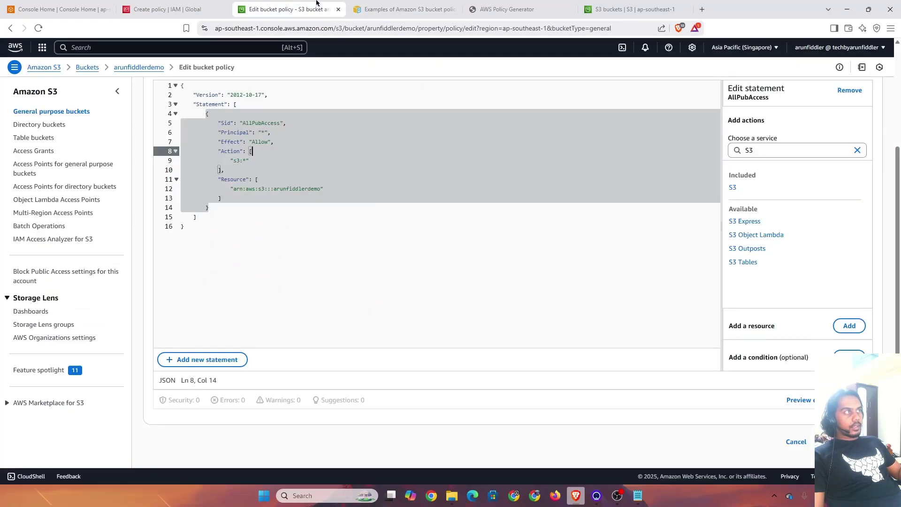
click(321, 201)
scroll(517, 253, up, 3)
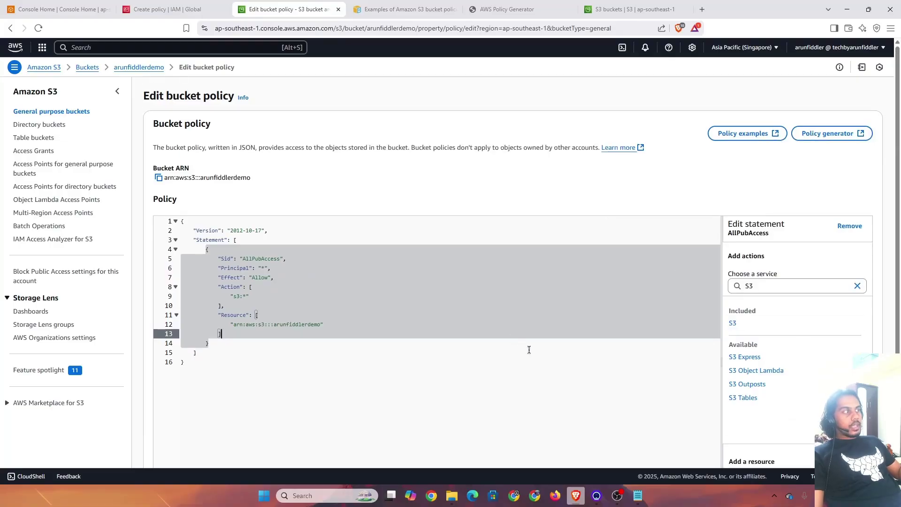
scroll(652, 392, down, 3)
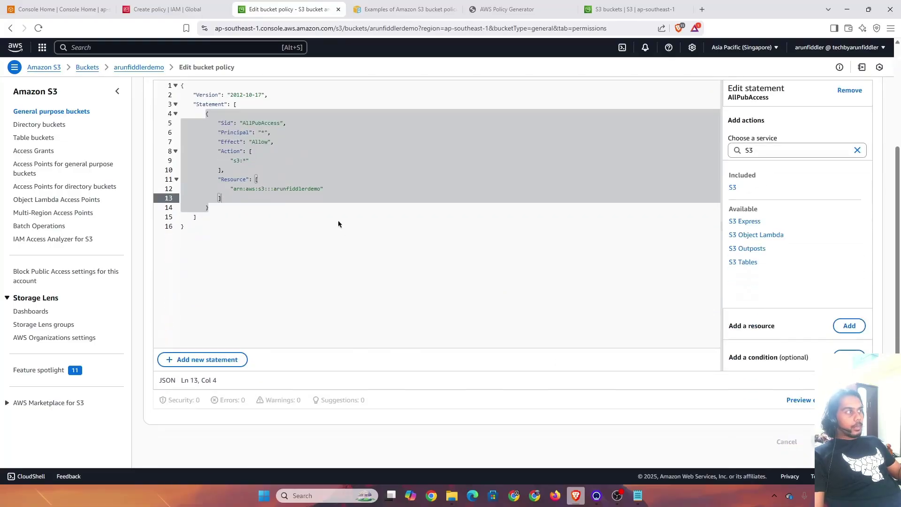
scroll(188, 235, up, 3)
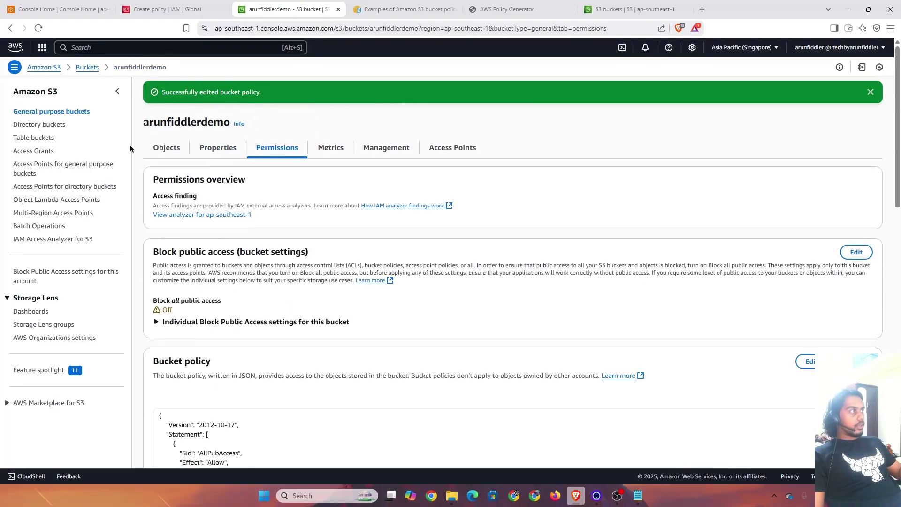
Test public access by opening the object URL of AWS 3-tier architecture.png from the bucket in a new tab.
click(157, 149)
ctrl+click(211, 217)
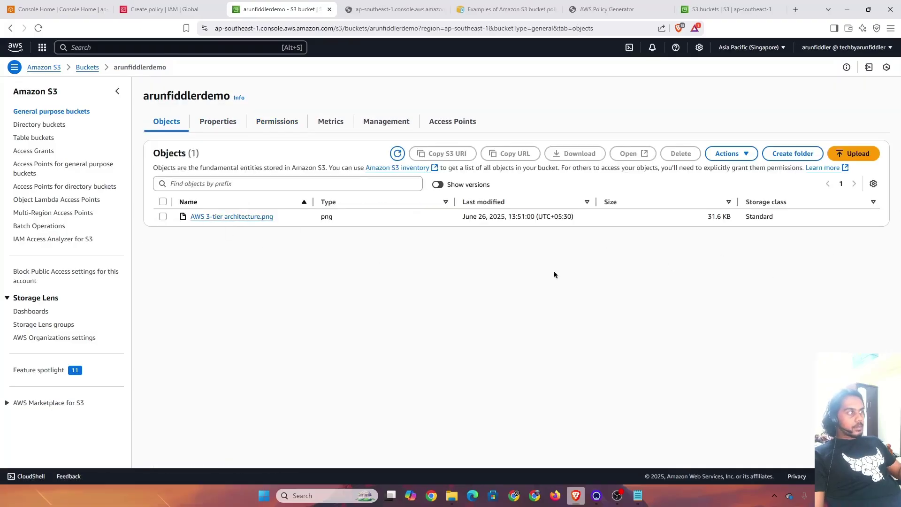
click(384, 6)
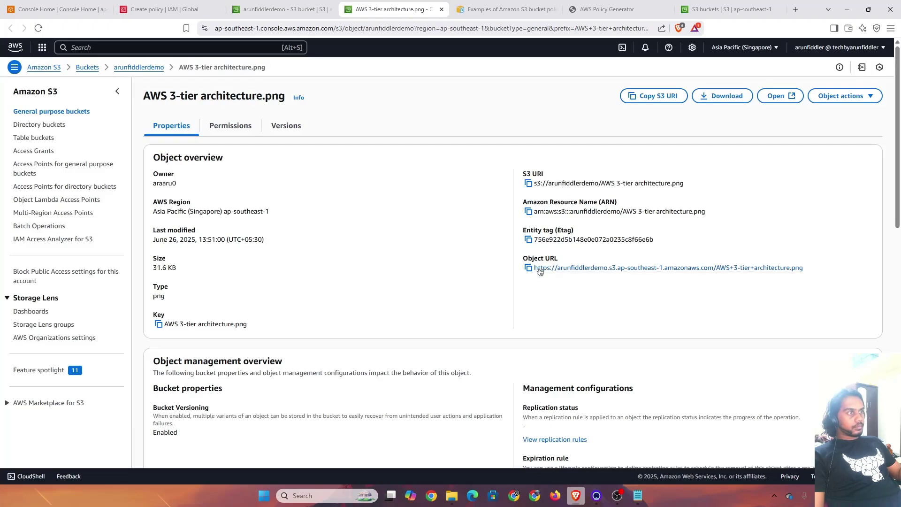
ctrl+click(539, 269)
click(444, 9)
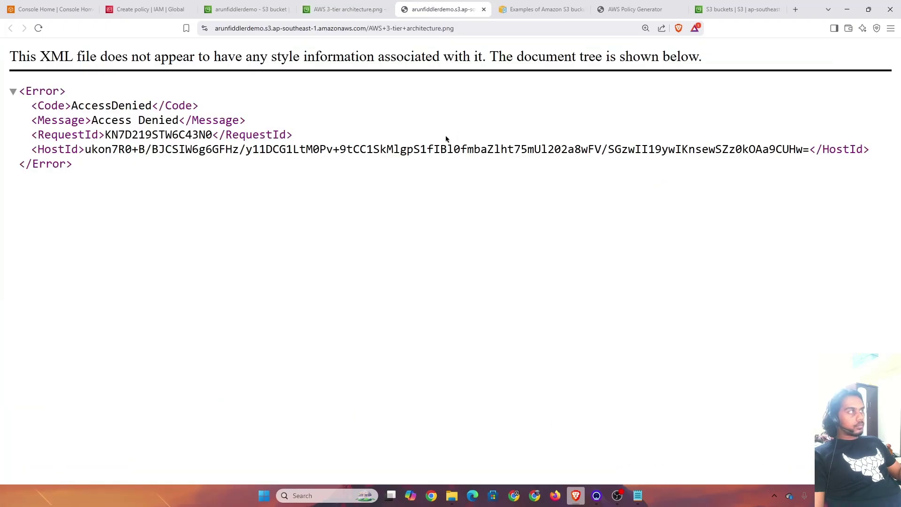
Check the bucket's block public access setting and its saved bucket policy in the bucket permissions.
click(265, 9)
click(331, 9)
click(293, 14)
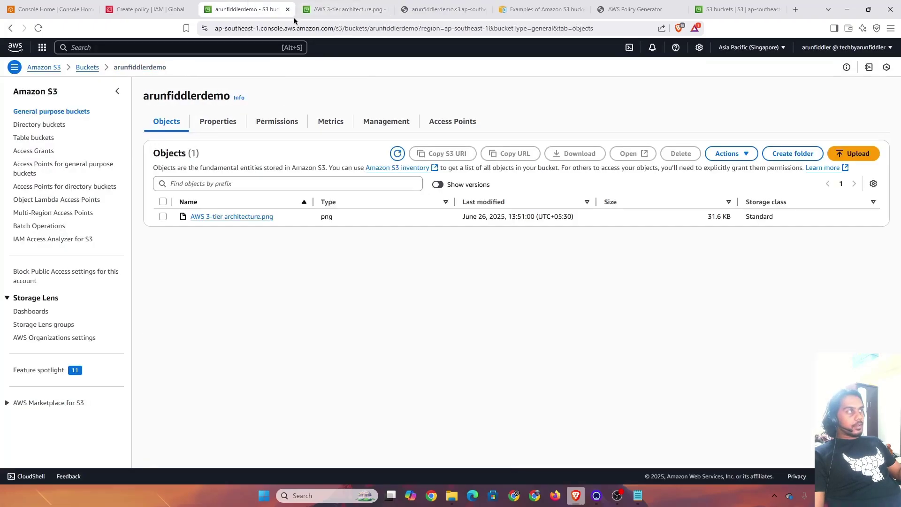
click(254, 123)
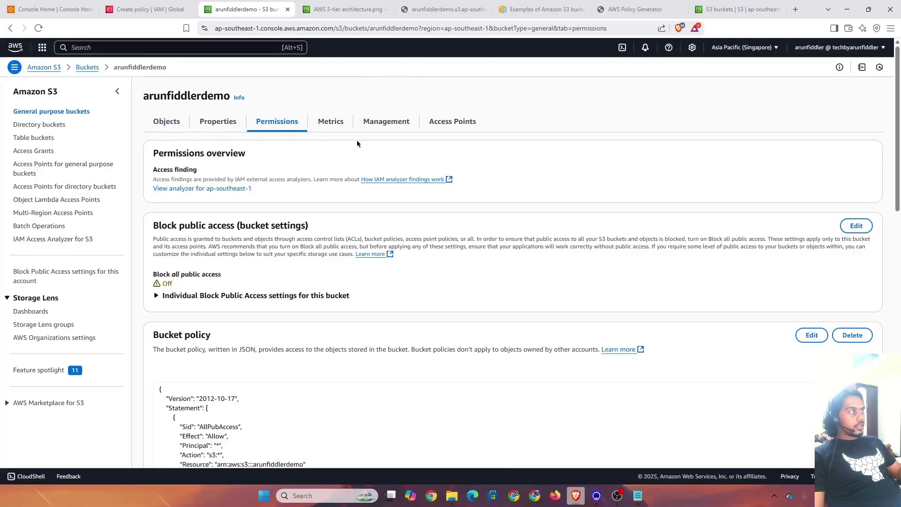
scroll(198, 155, down, 4)
scroll(204, 131, up, 1)
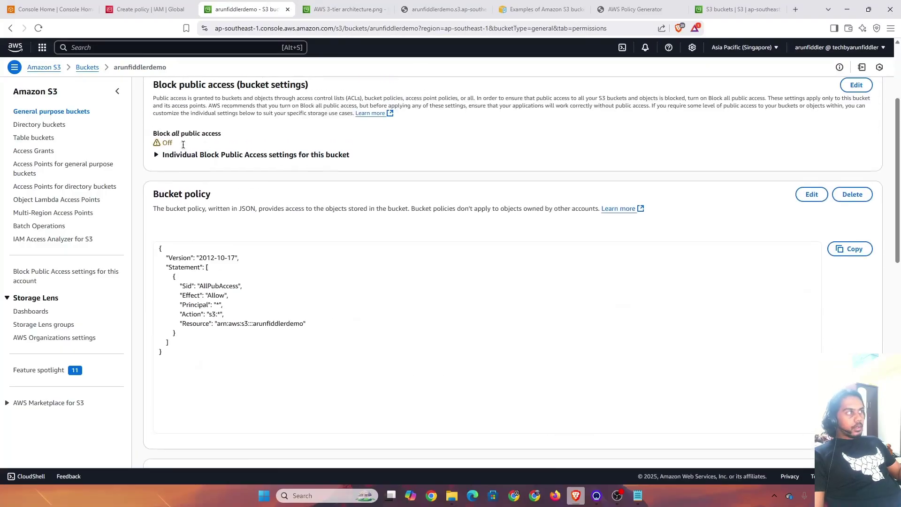
scroll(309, 164, down, 2)
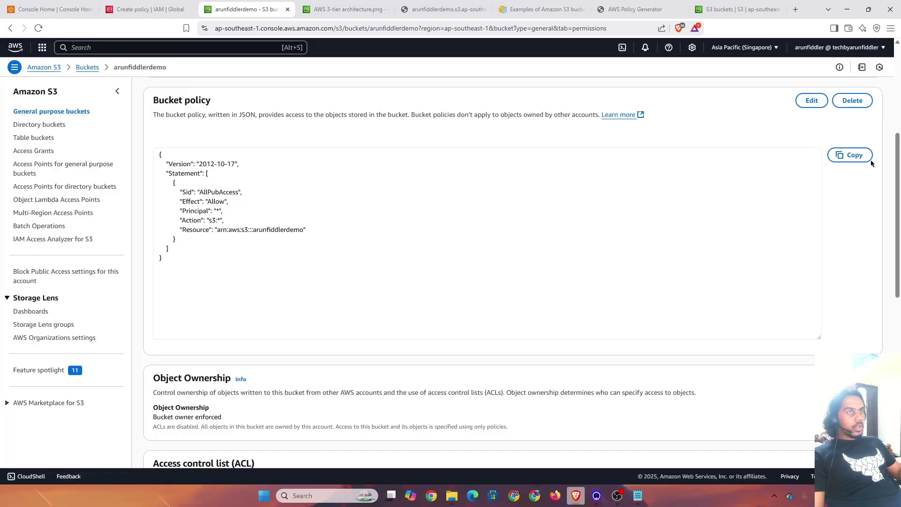
Edit the bucket policy so its Resource covers all objects by appending /* to the bucket ARN, and save it.
click(812, 100)
click(317, 296)
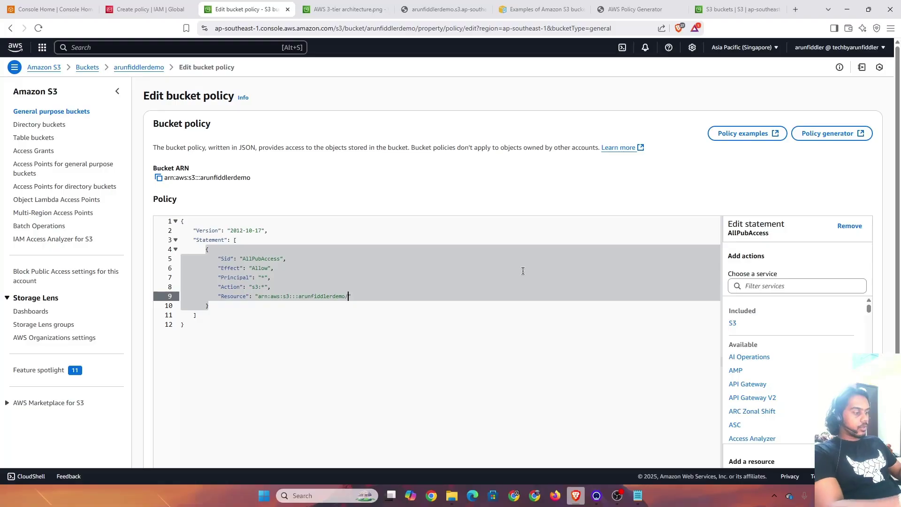
click(464, 294)
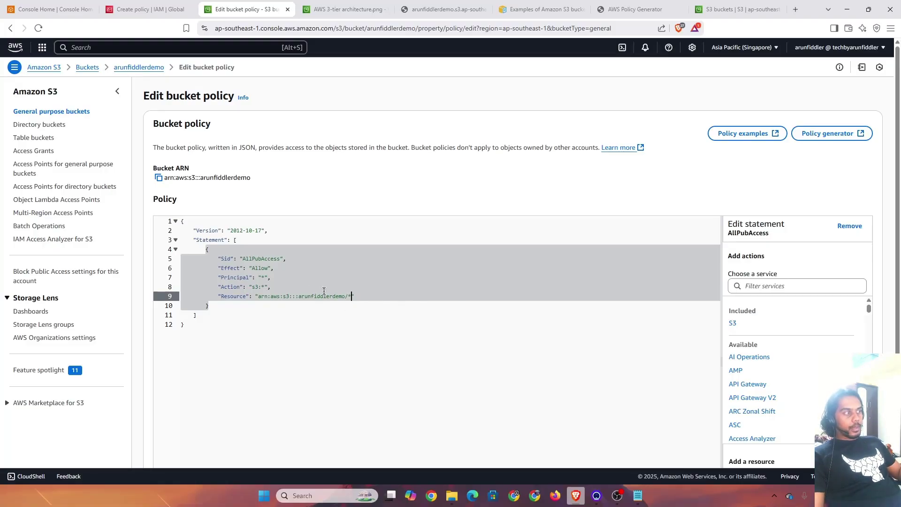
scroll(705, 205, down, 3)
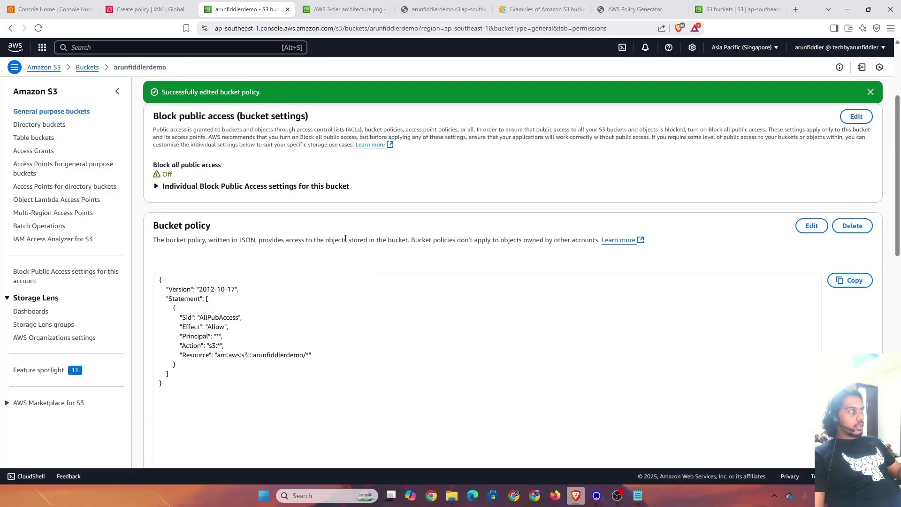
scroll(346, 237, down, 2)
Reload the public URL of AWS 3-tier architecture.png to retest access, and return to the bucket's permissions.
click(355, 3)
click(446, 9)
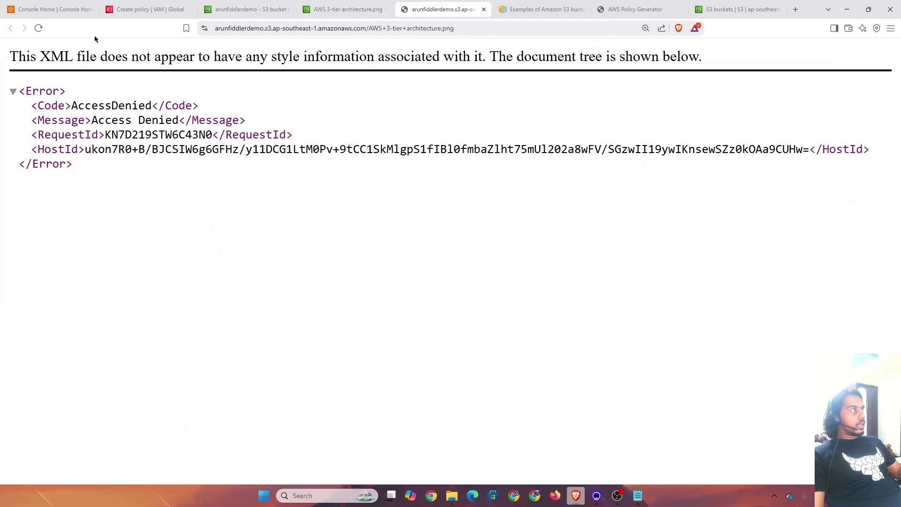
click(38, 28)
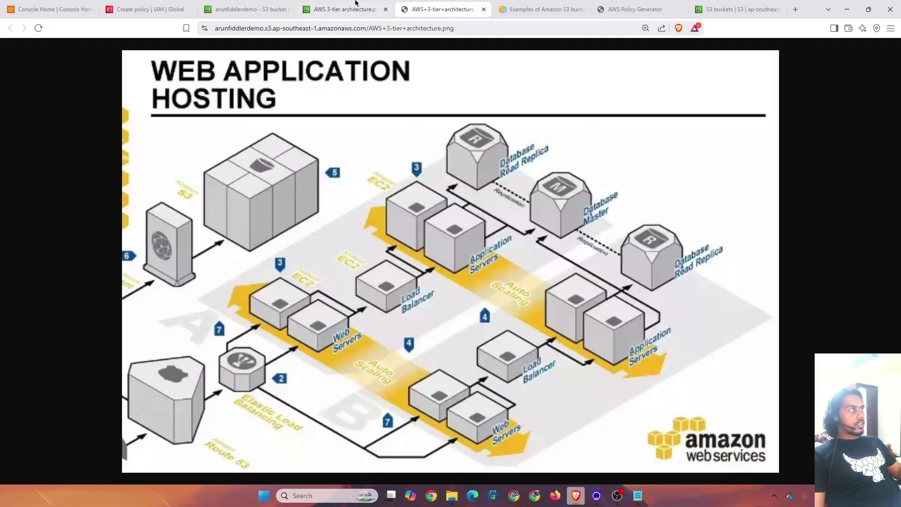
click(242, 9)
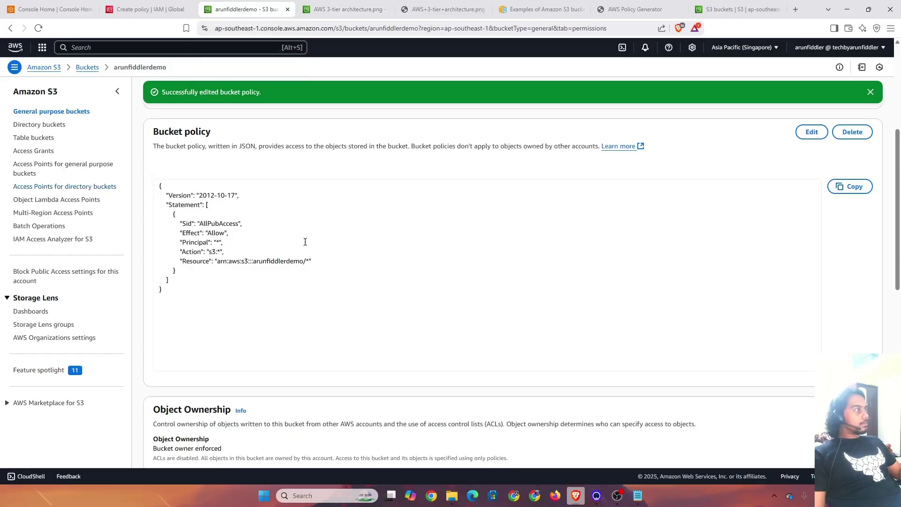
scroll(305, 242, up, 5)
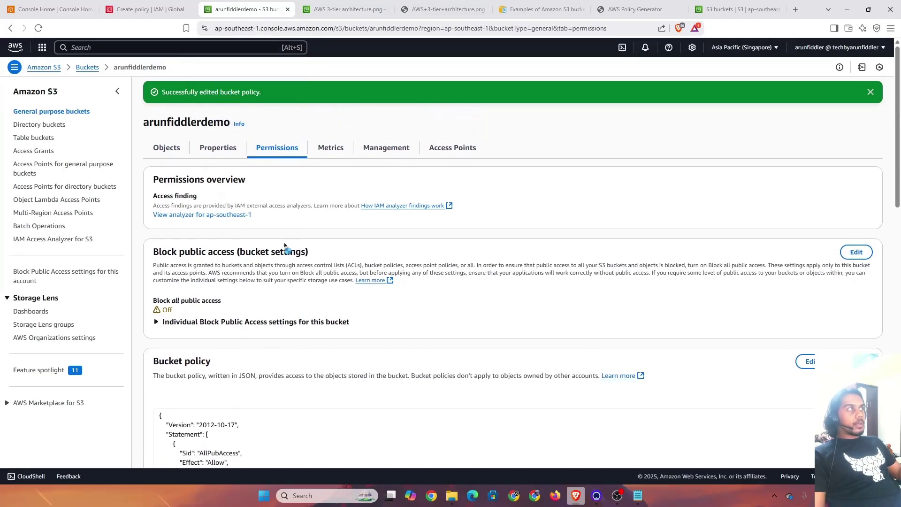
Open google.com in a new tab and search for "portfolio html template free".
right_click(256, 9)
click(295, 17)
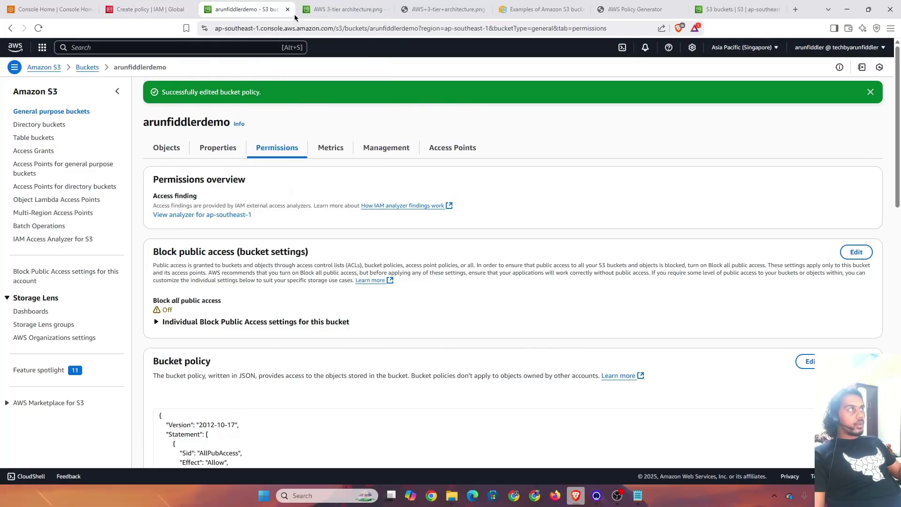
text(google.)
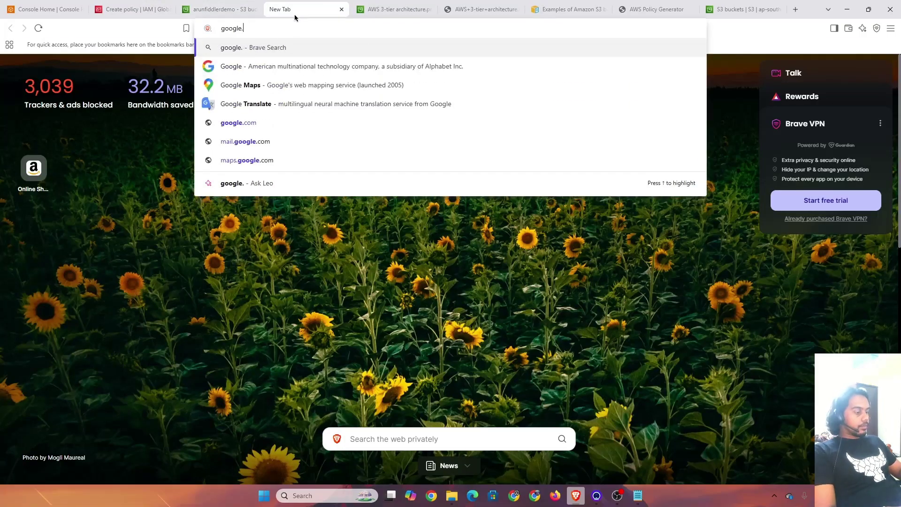
text(com)
key(Return)
click(382, 220)
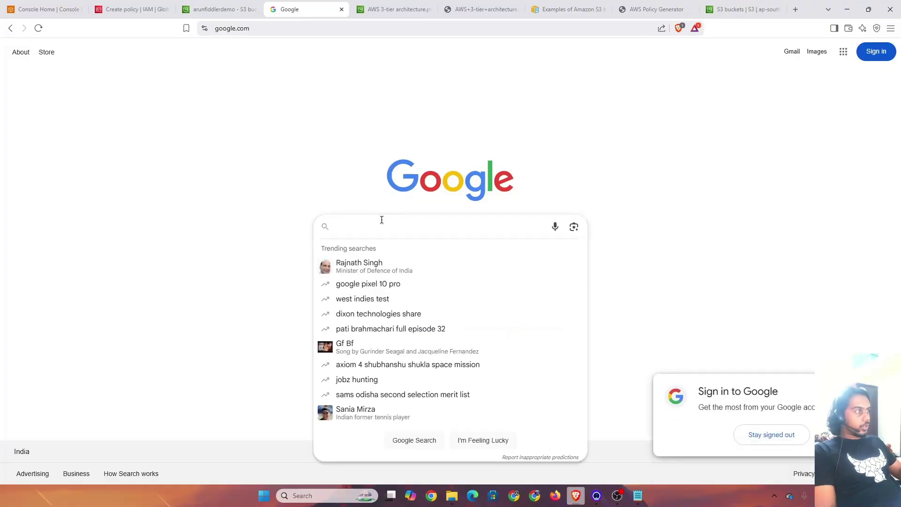
text(por)
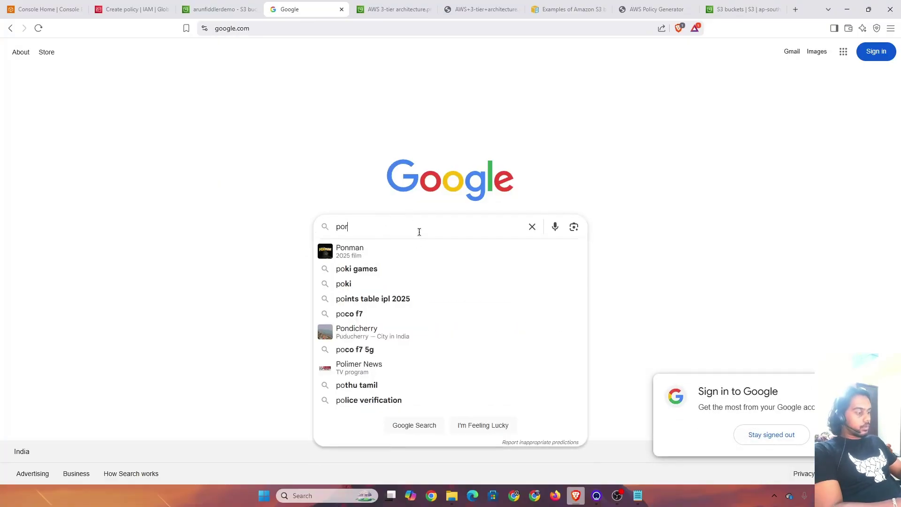
text(tfolio html)
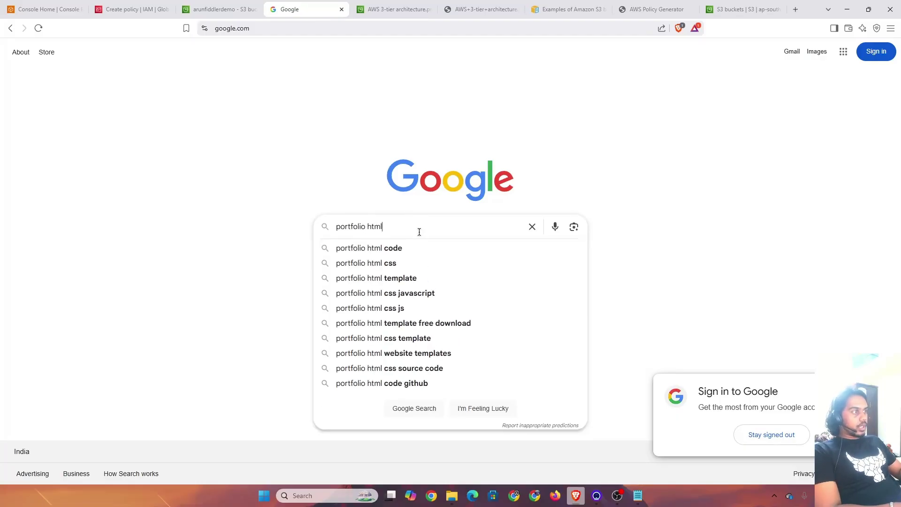
text( template free)
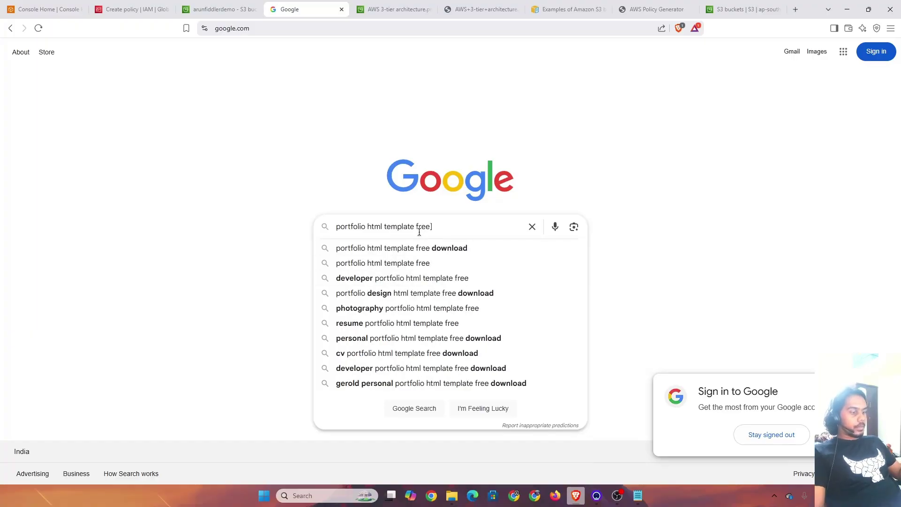
key(Return)
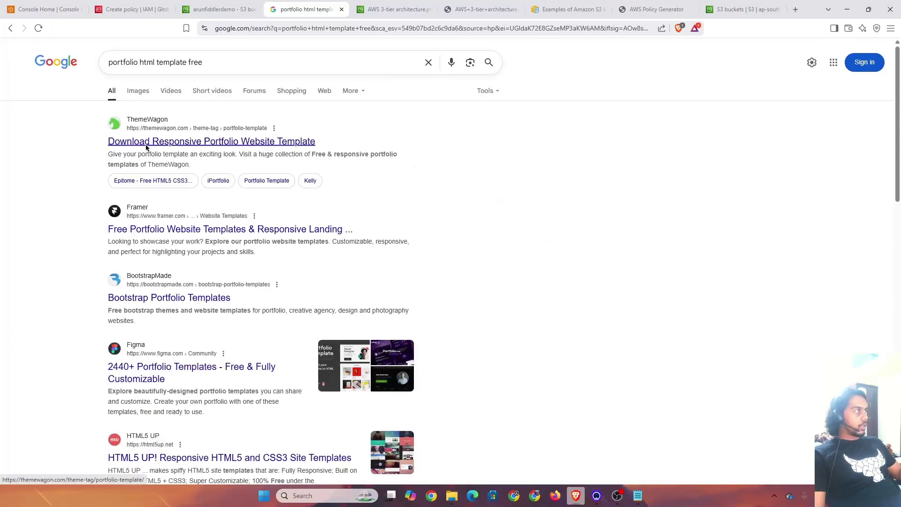
Open BootstrapMade's Bootstrap Portfolio Templates result in its own tab and go to the iPortfolio template's download options.
middle_click(202, 298)
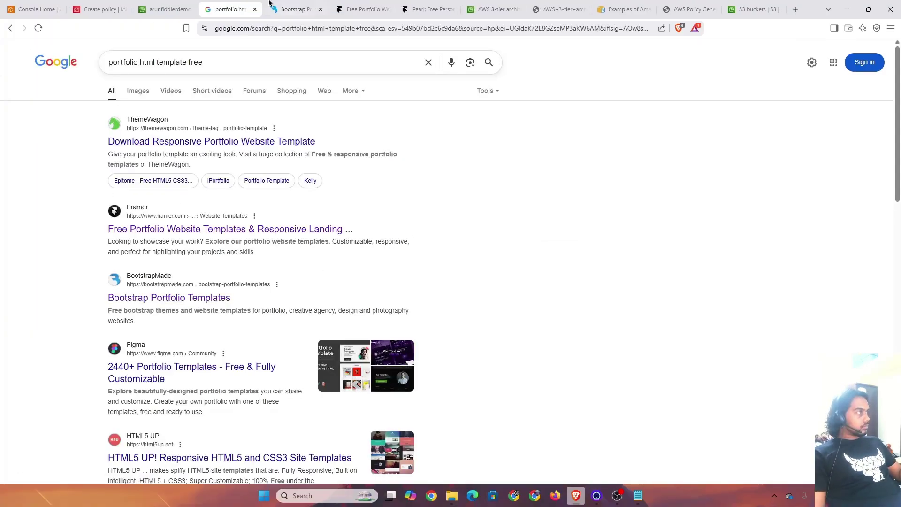
click(282, 6)
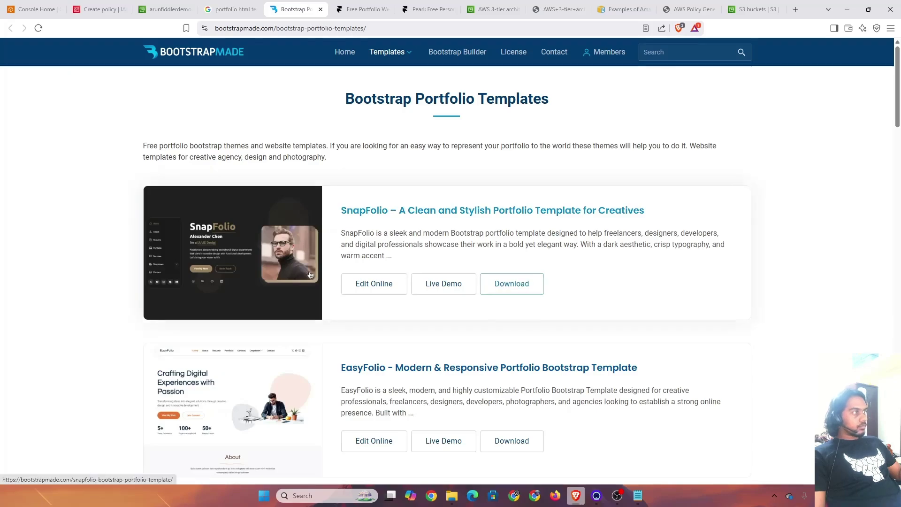
scroll(310, 275, down, 4)
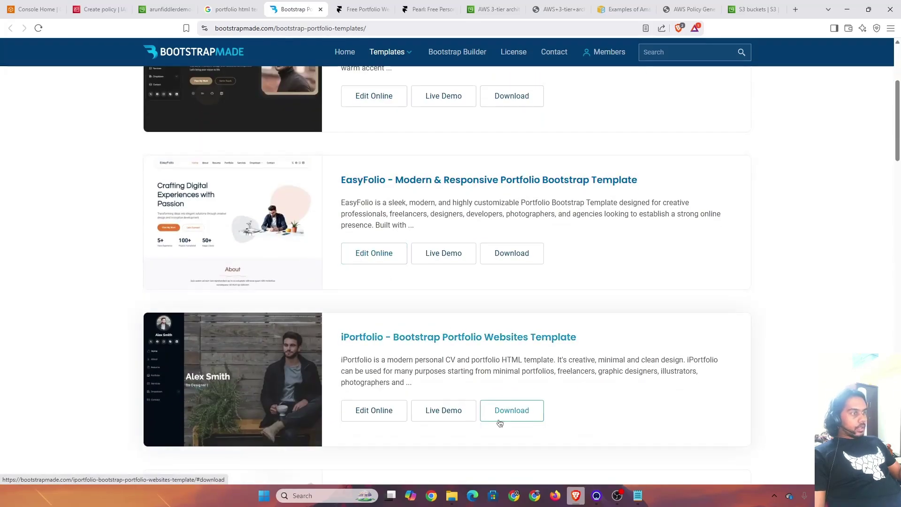
scroll(540, 401, down, 2)
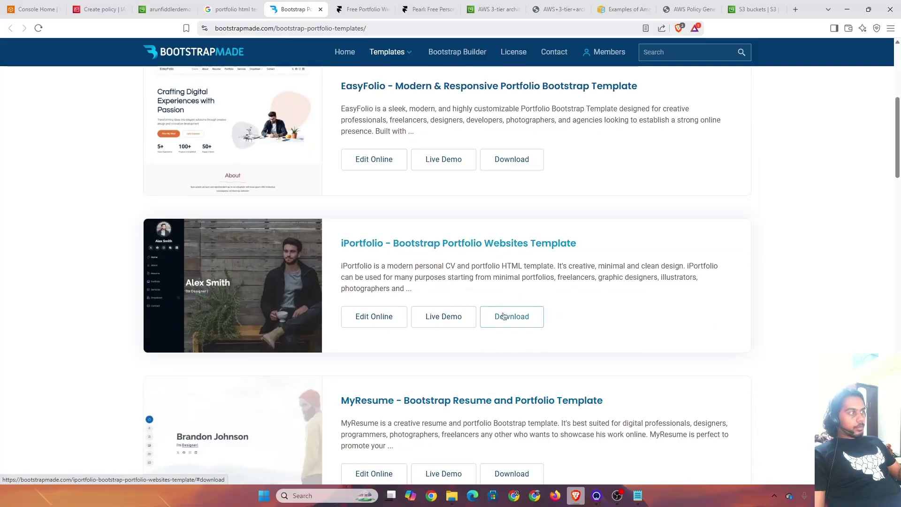
click(503, 316)
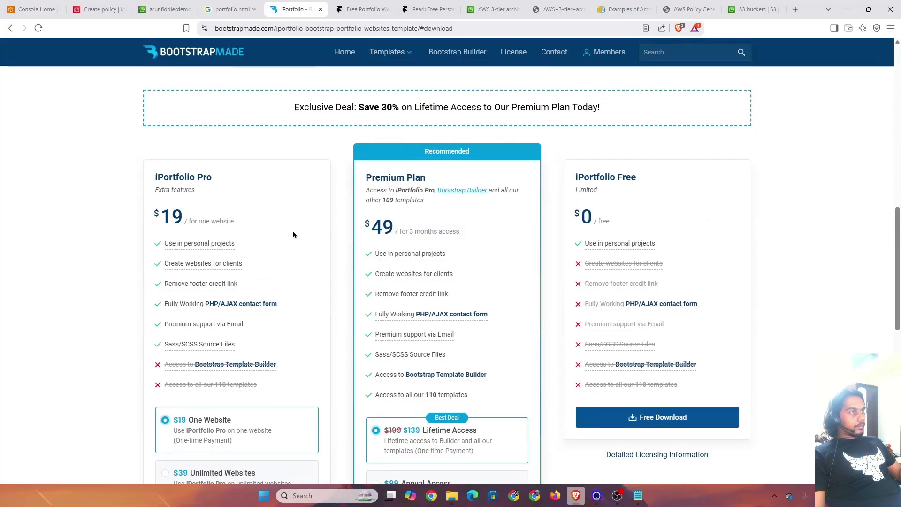
Download the iPortfolio Free version and save it as iPortfolio.zip in the Desktop > Devops > AWS folder.
scroll(293, 234, down, 2)
click(657, 322)
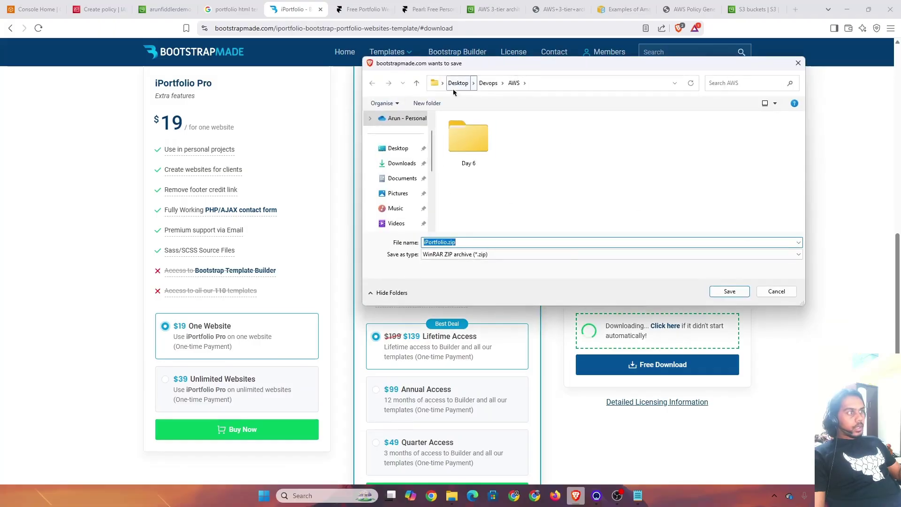
click(730, 291)
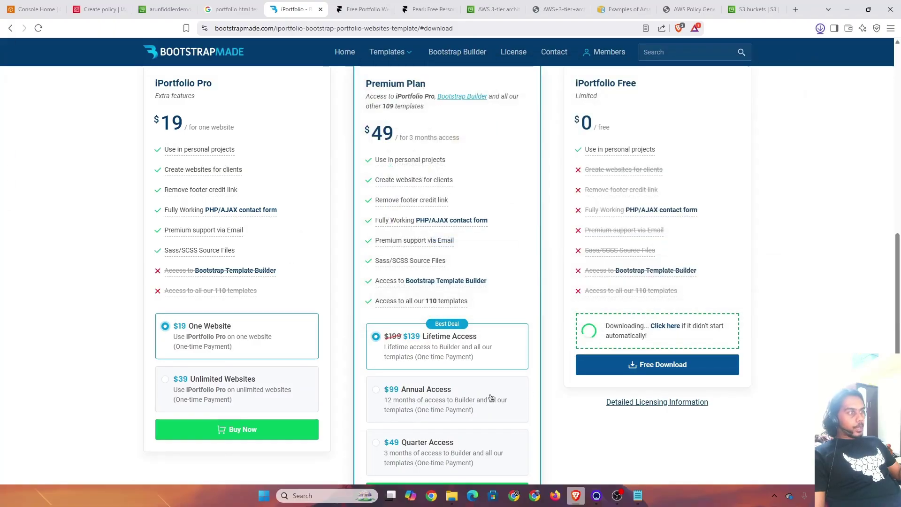
In File Explorer, extract iPortfolio.zip with WinRAR into an iPortfolio folder inside AWS, and open the inner iPortfolio folder.
mouse_move(452, 496)
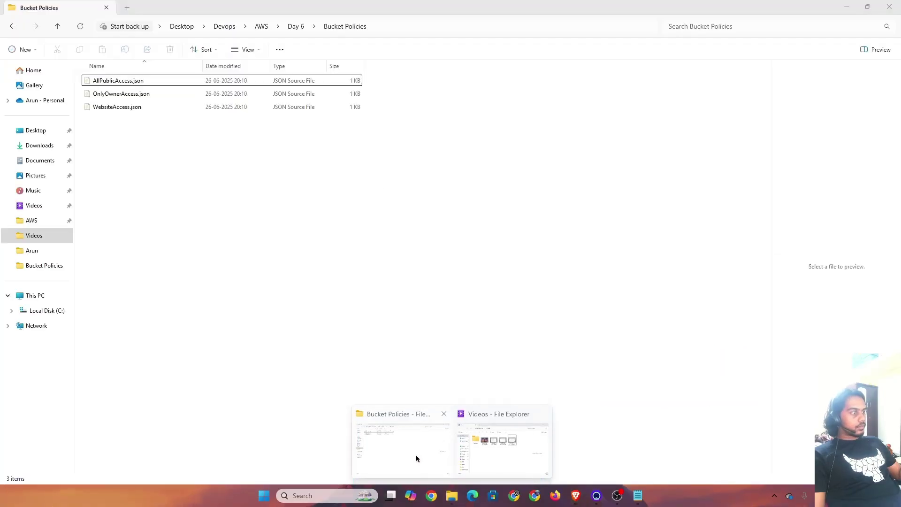
click(416, 458)
click(59, 25)
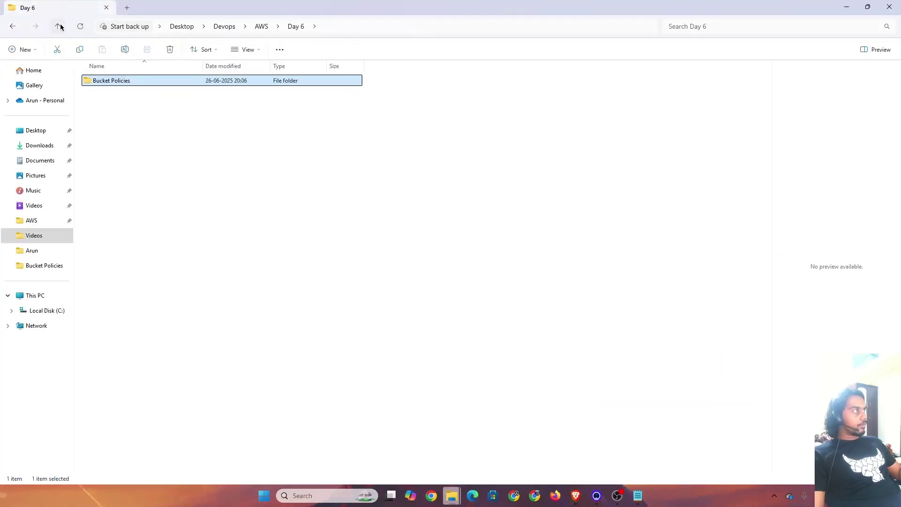
click(61, 25)
click(203, 92)
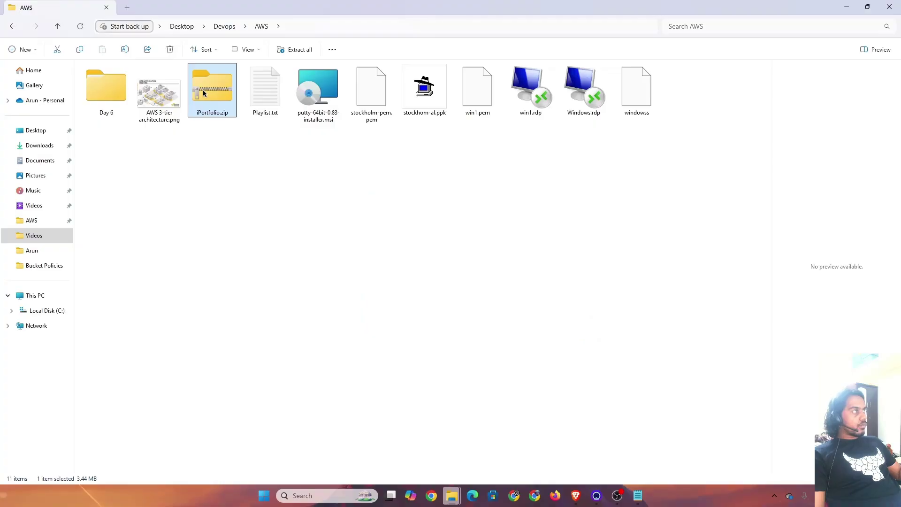
right_click(204, 93)
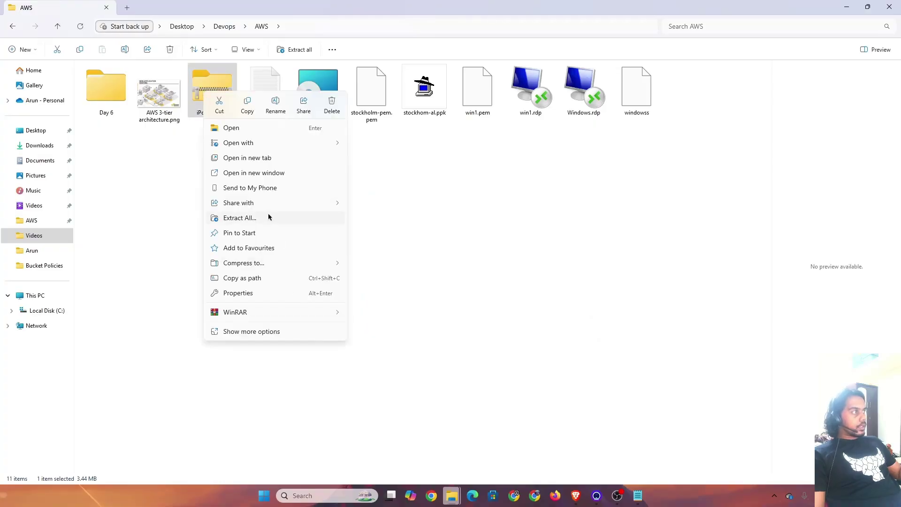
mouse_move(286, 313)
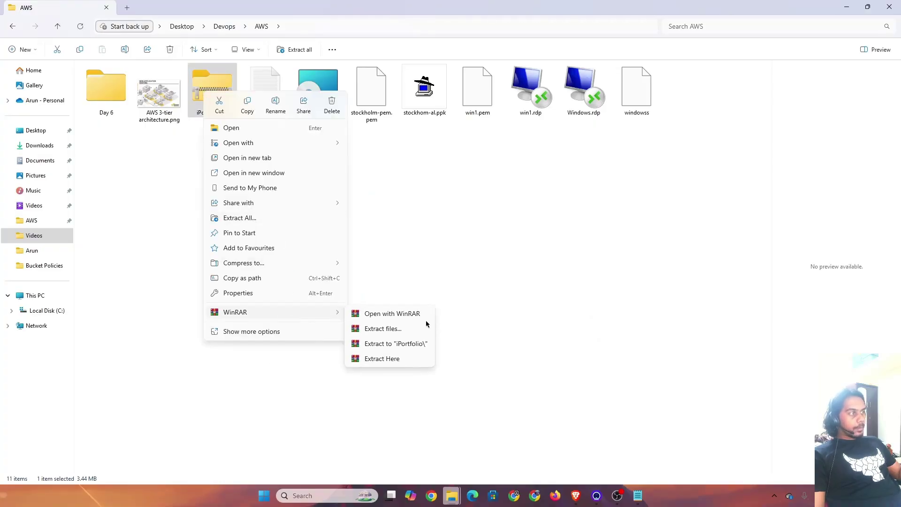
click(396, 343)
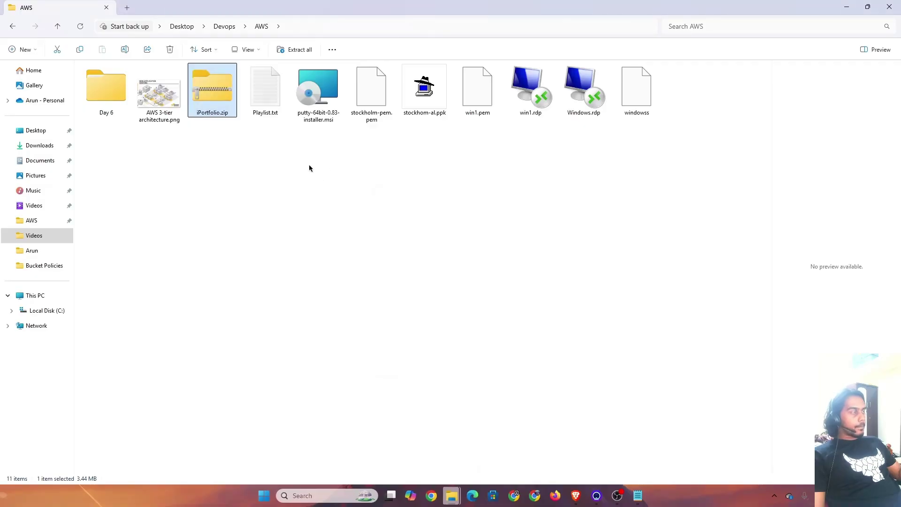
double_click(691, 89)
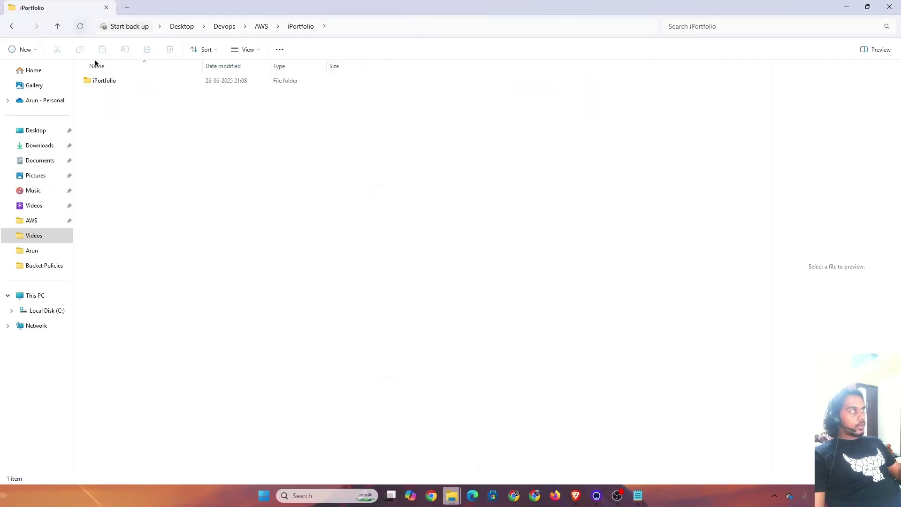
double_click(106, 80)
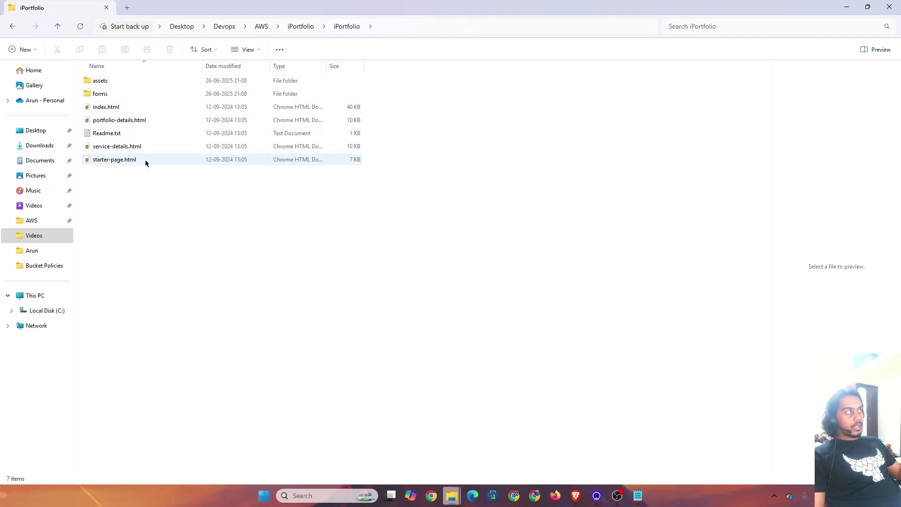
Return to the browser, show the S3 bucket's object list, and glance back at the extracted iPortfolio files.
key(alt+Tab)
click(160, 2)
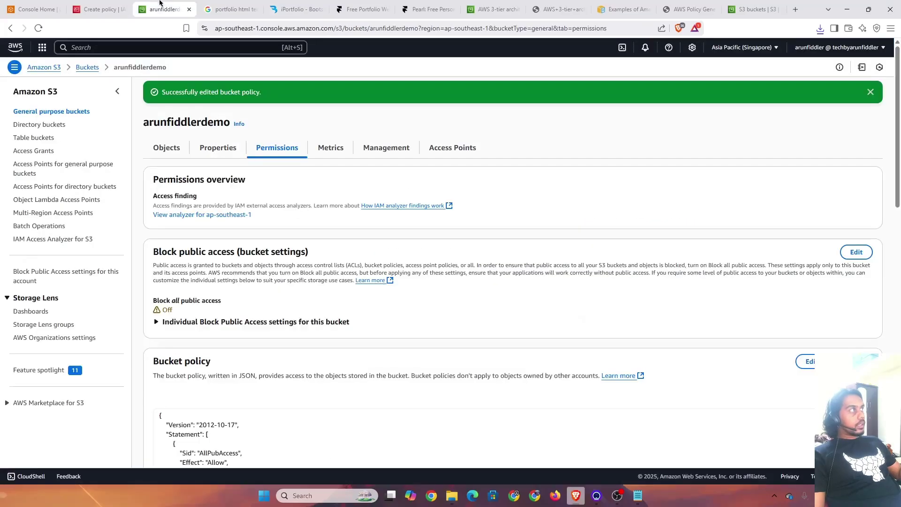
click(100, 5)
click(42, 3)
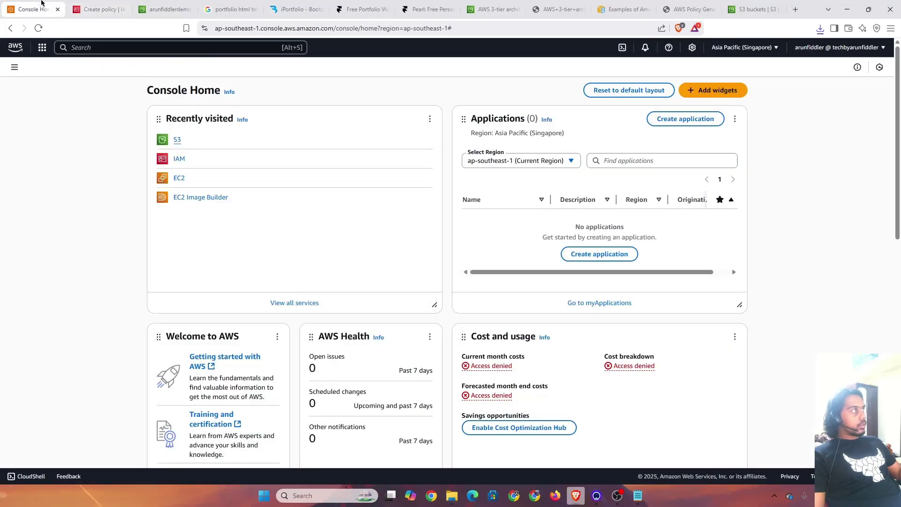
click(240, 5)
click(171, 2)
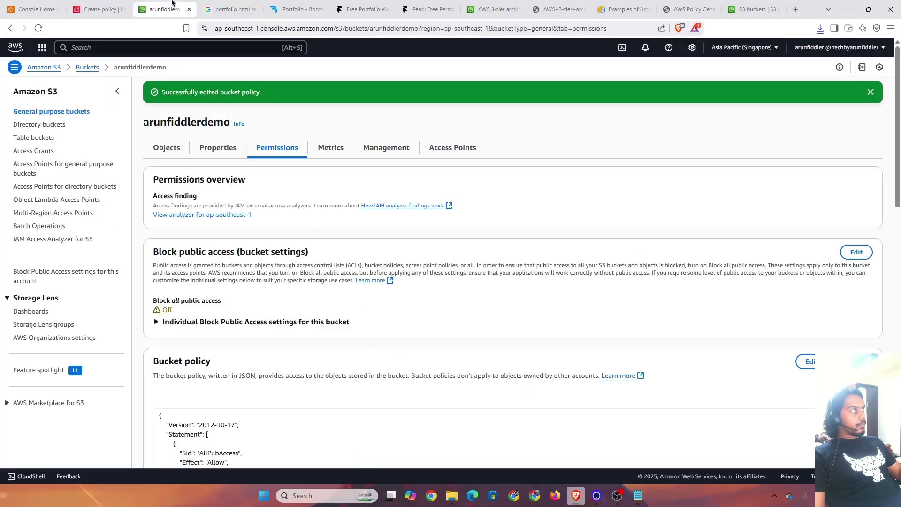
click(172, 149)
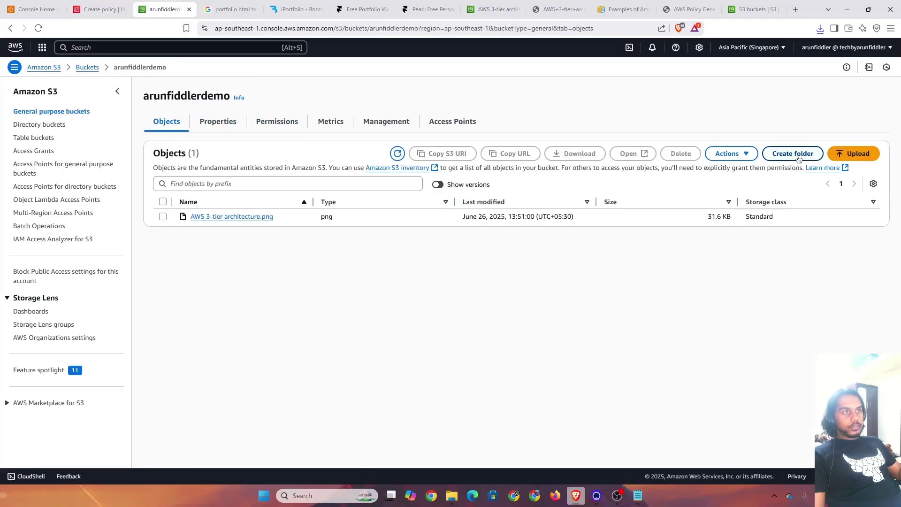
key(alt+Tab)
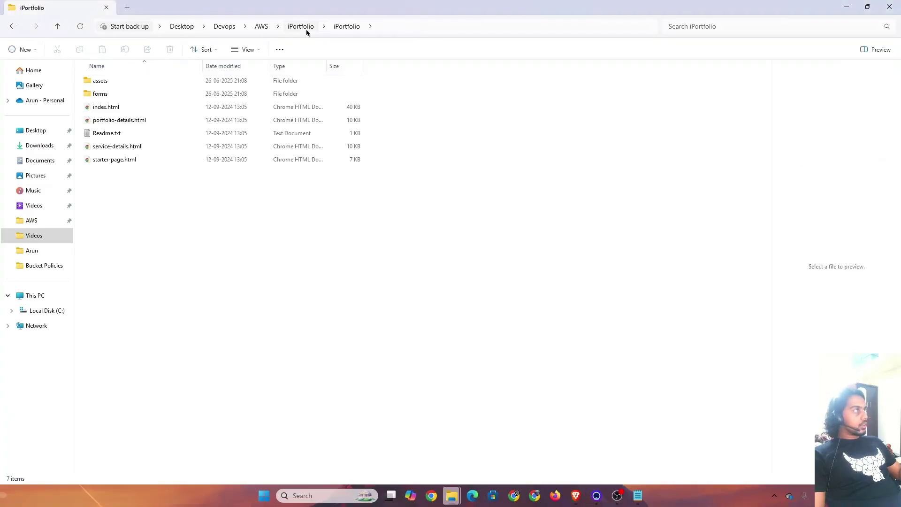
key(alt+Tab)
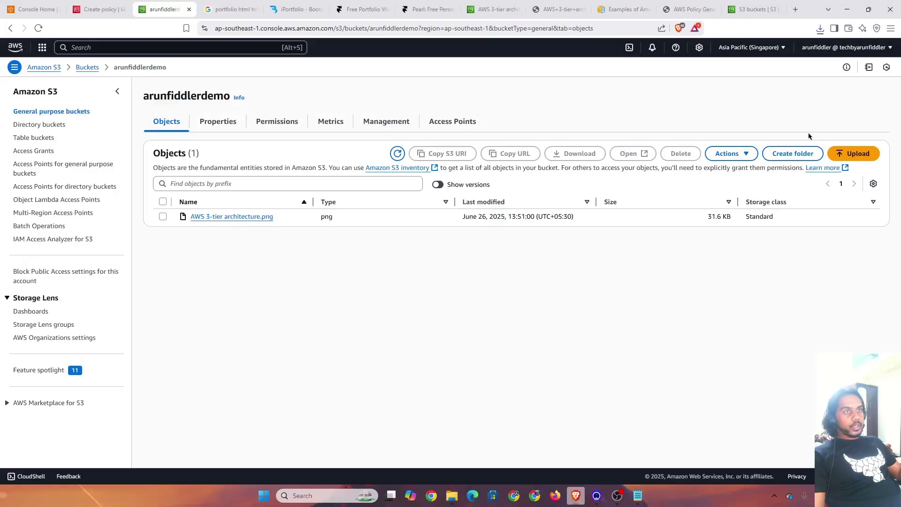
Create a folder named Website in the arunfiddlerdemo bucket.
click(791, 153)
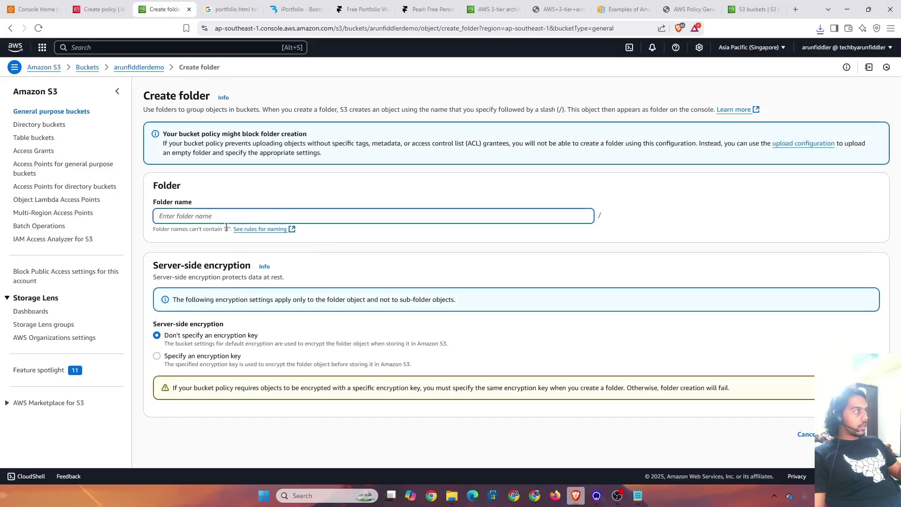
text(Website)
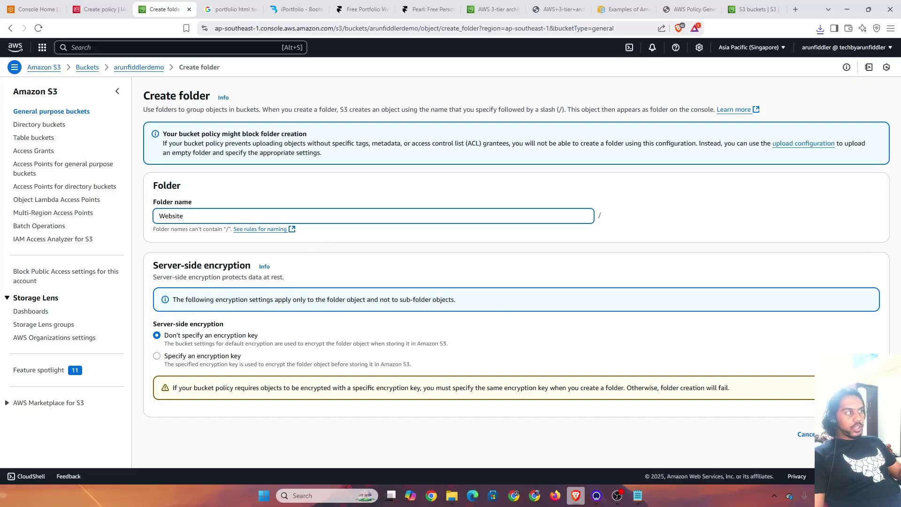
click(850, 435)
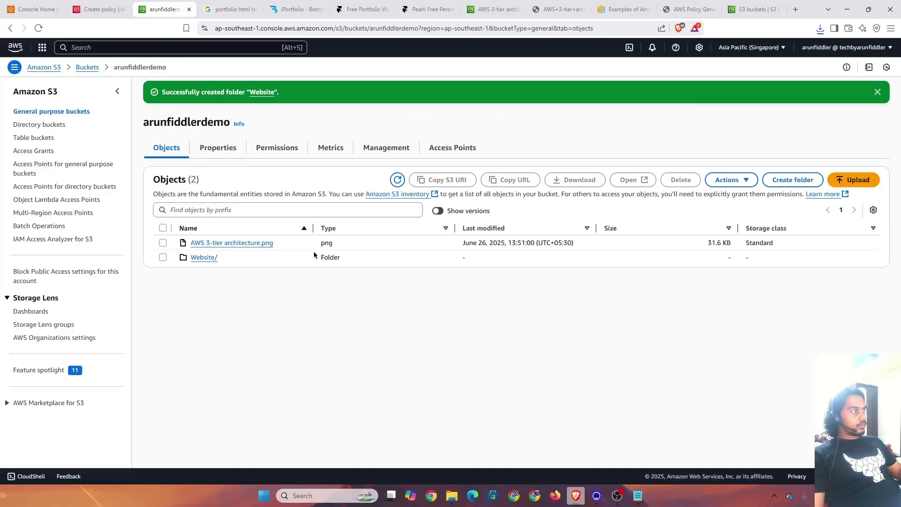
Upload the HTML pages and Readme.txt from the inner iPortfolio folder into the bucket's Website/ folder.
click(204, 258)
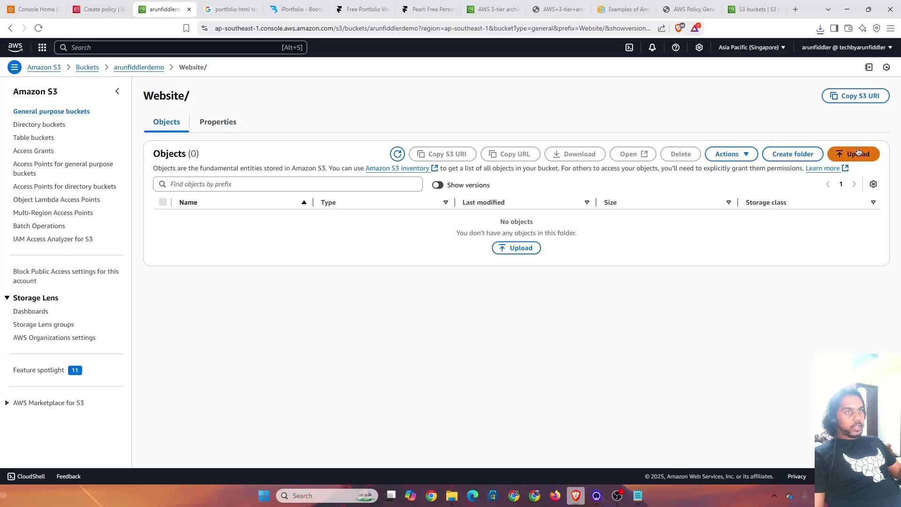
click(869, 153)
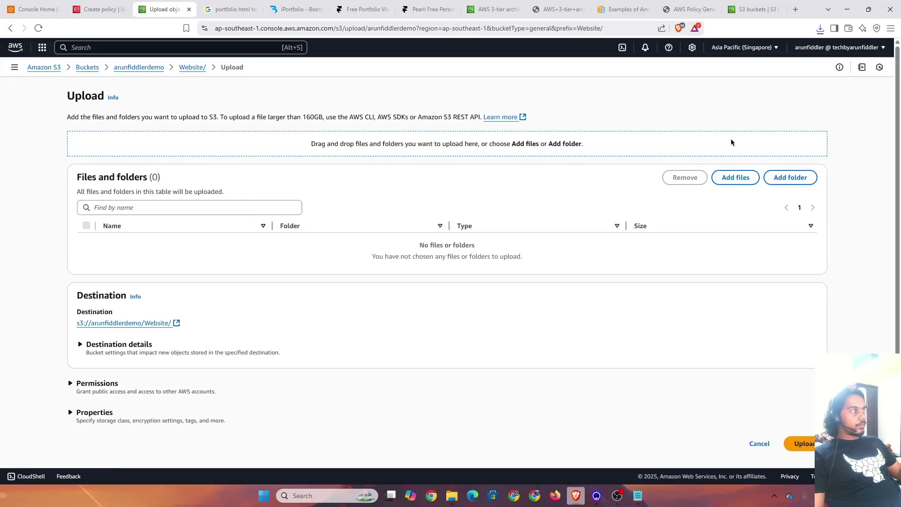
click(735, 178)
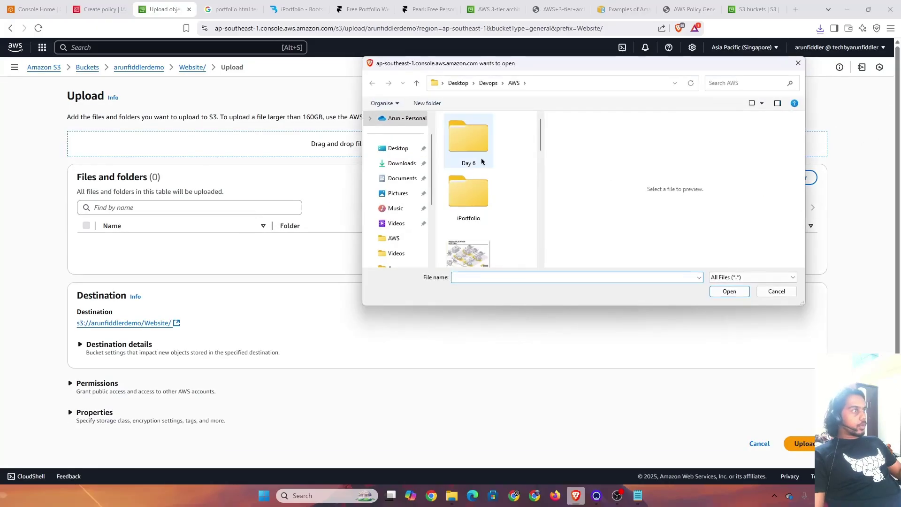
double_click(467, 201)
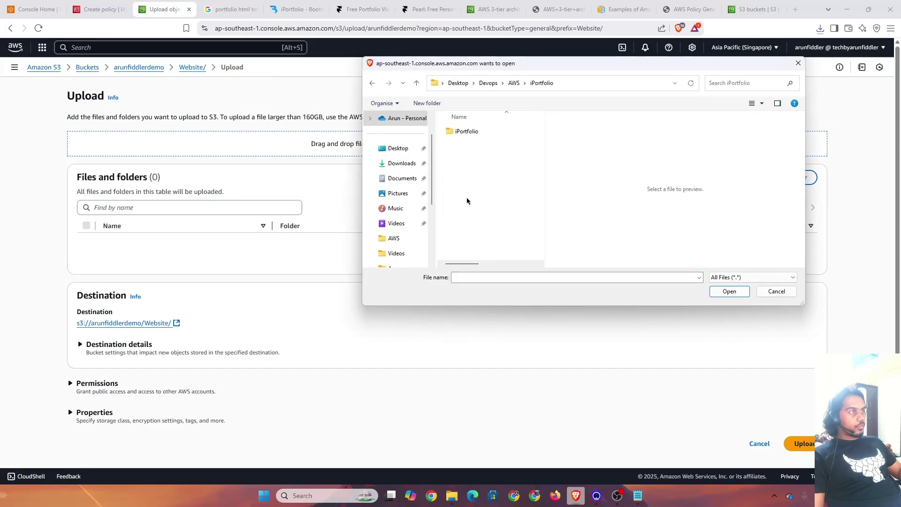
double_click(469, 132)
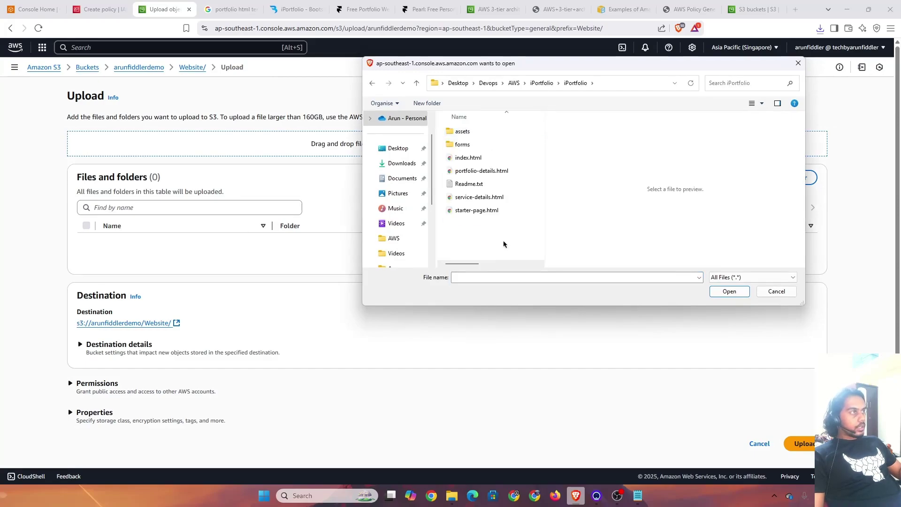
key(ctrl+a)
click(730, 291)
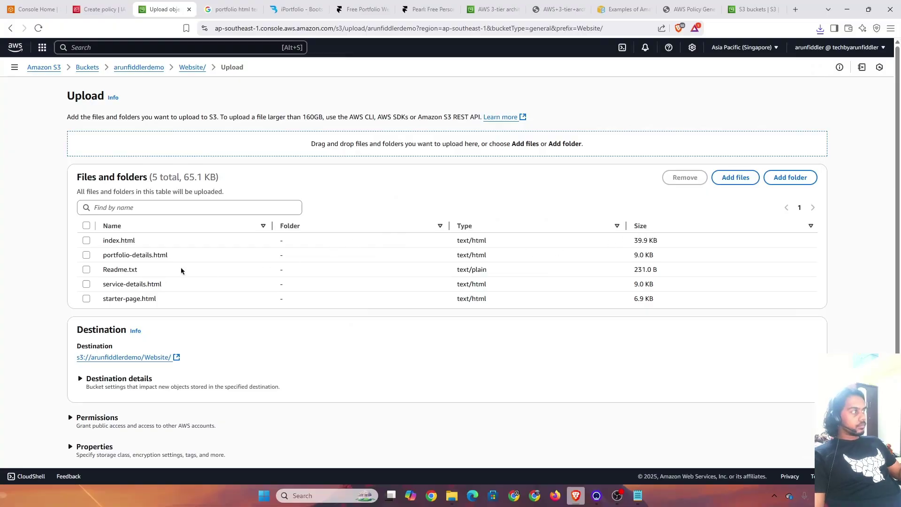
scroll(440, 287, down, 1)
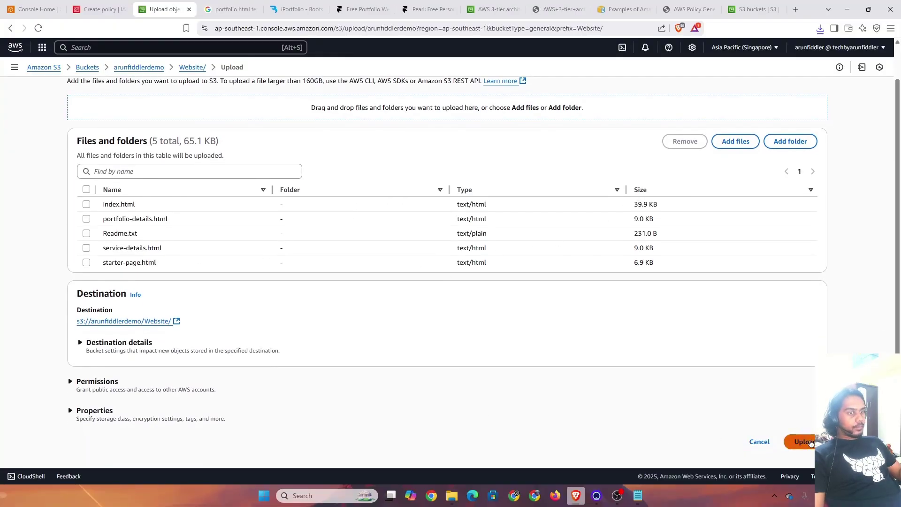
click(800, 442)
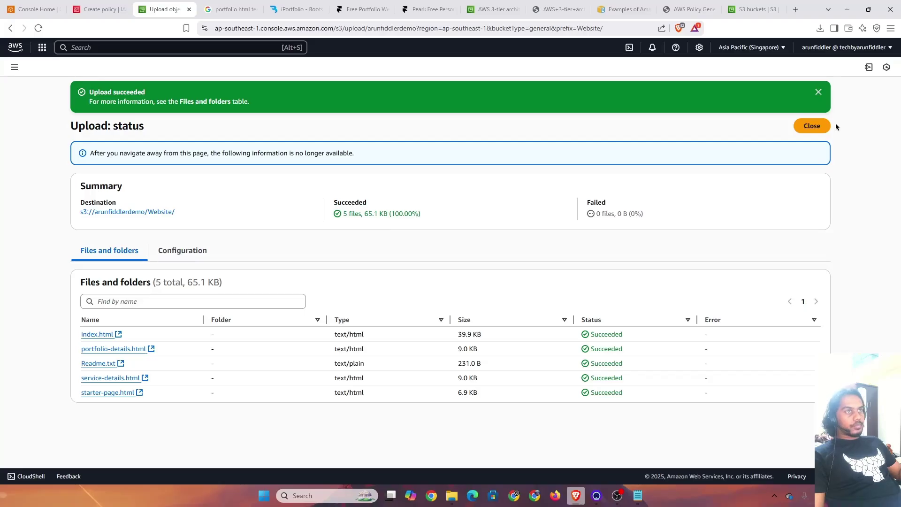
Go to the Website/ folder's object list and open index.html in its own tab to check it.
click(121, 210)
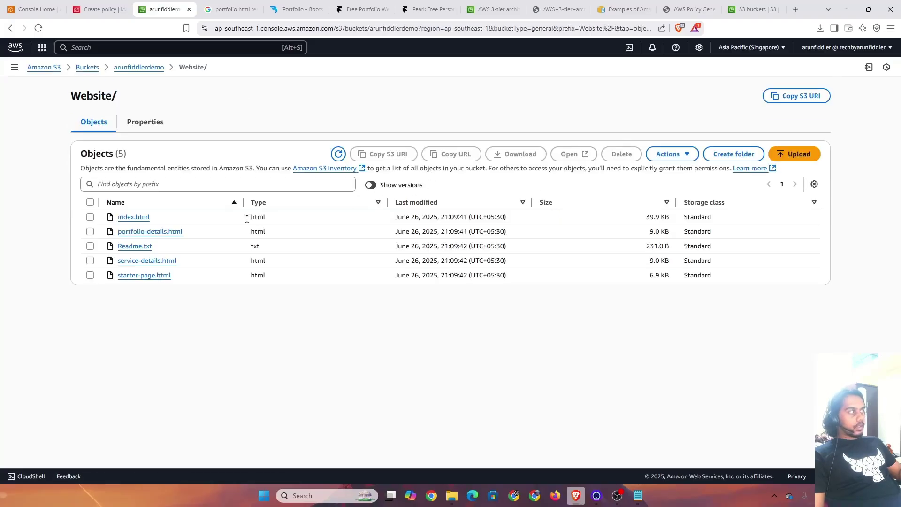
middle_click(136, 217)
click(224, 3)
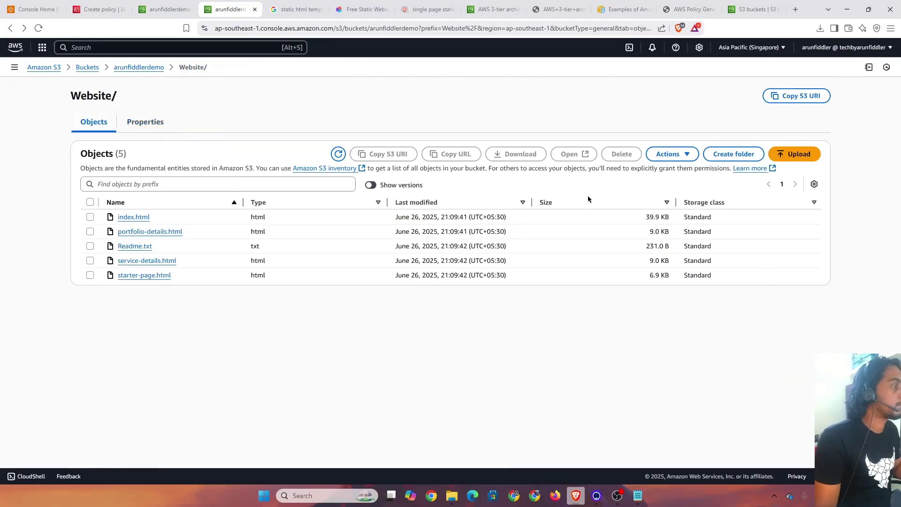
Upload the template's assets folder from the inner iPortfolio folder in File Explorer into the bucket's Website/ folder.
click(782, 156)
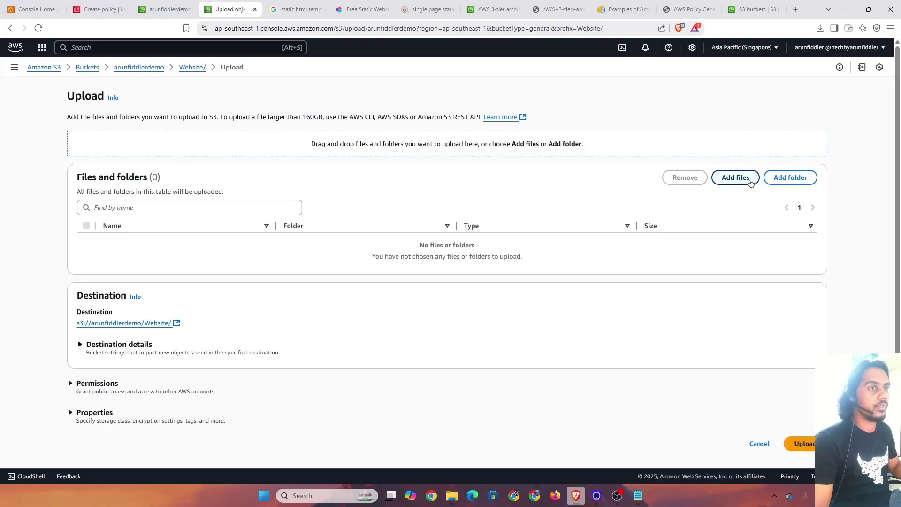
key(alt+Tab)
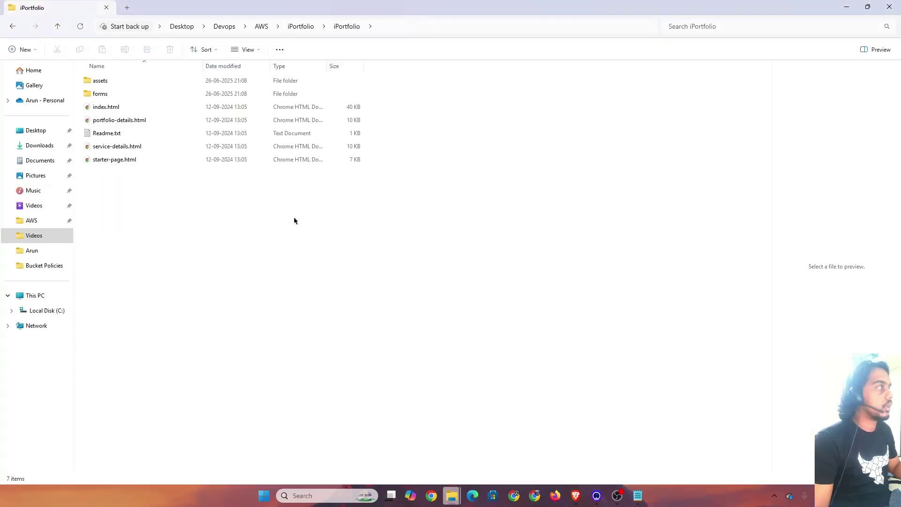
double_click(142, 80)
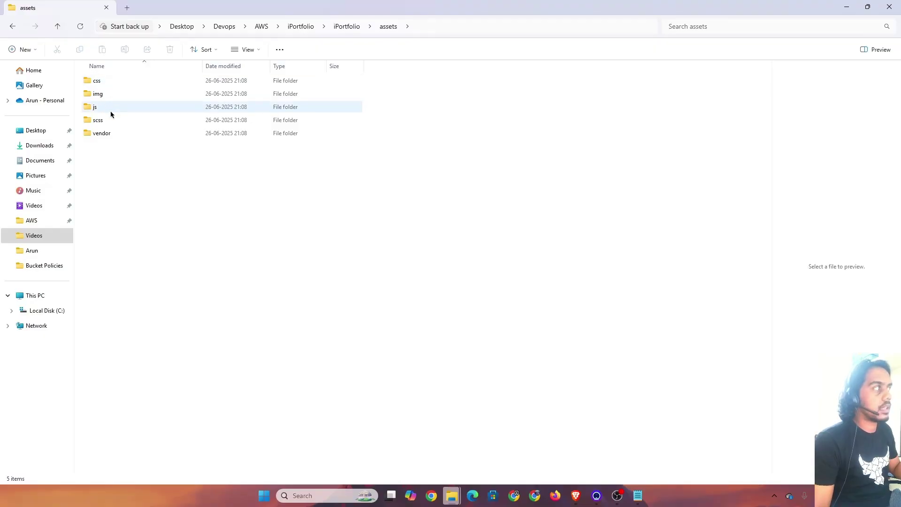
key(alt+Up)
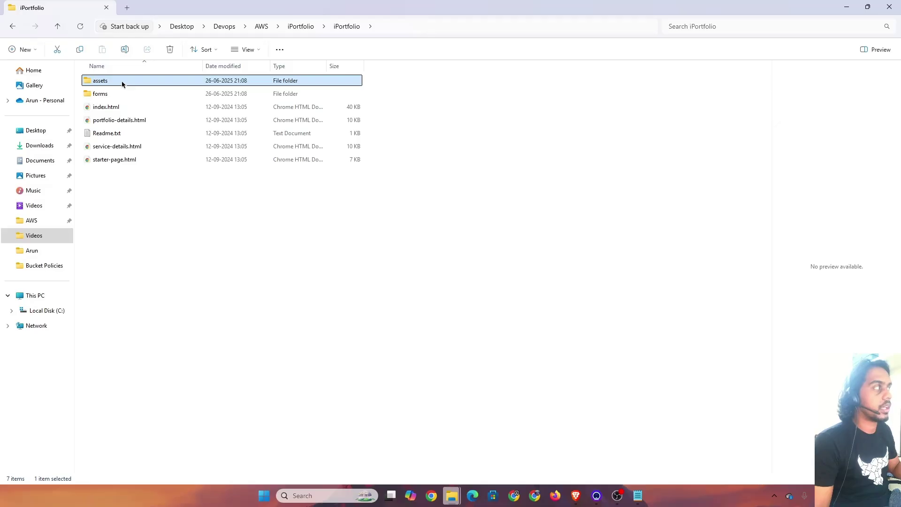
drag(649, 3, 608, 206)
drag(585, 282, 423, 166)
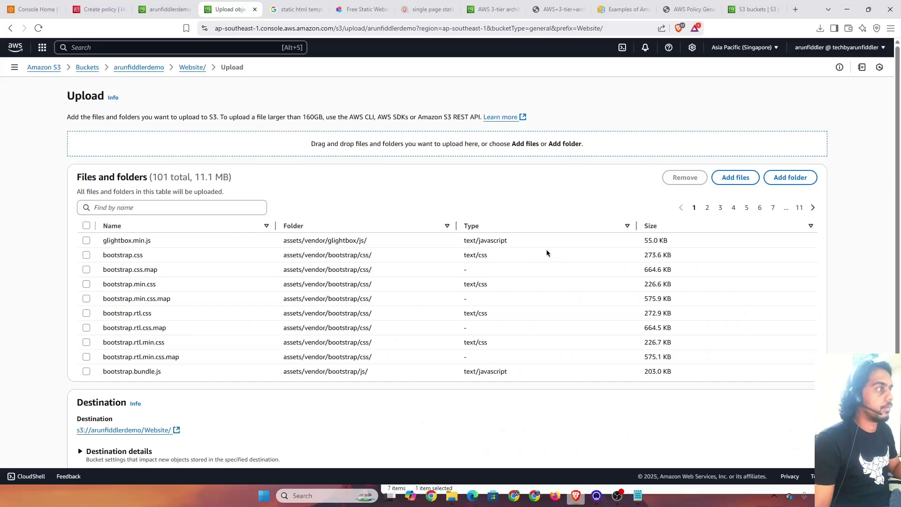
scroll(407, 248, down, 5)
click(798, 441)
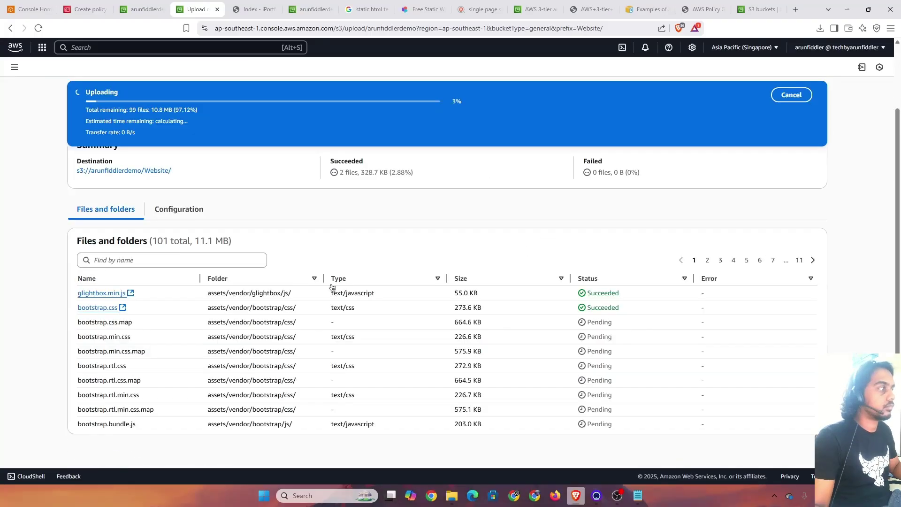
drag(196, 241, 223, 242)
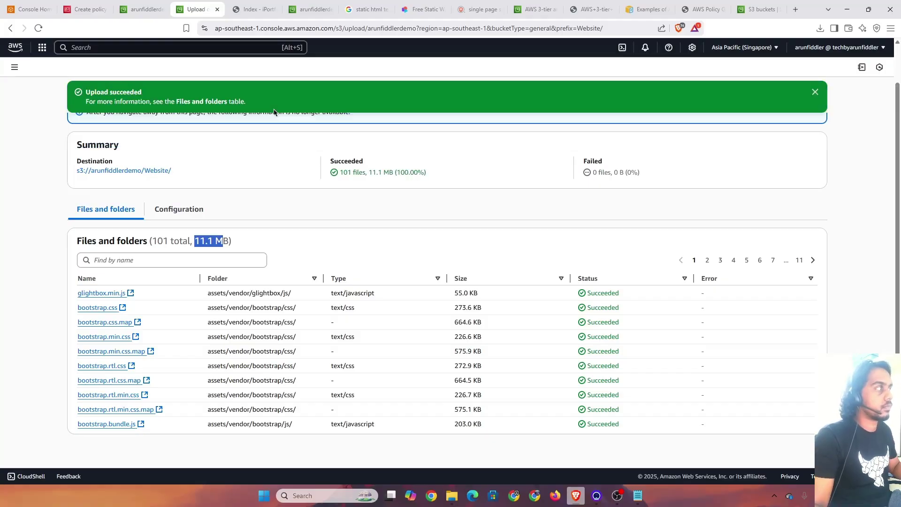
Reload the index.html page served from the bucket and look through its hero and About sections.
click(245, 3)
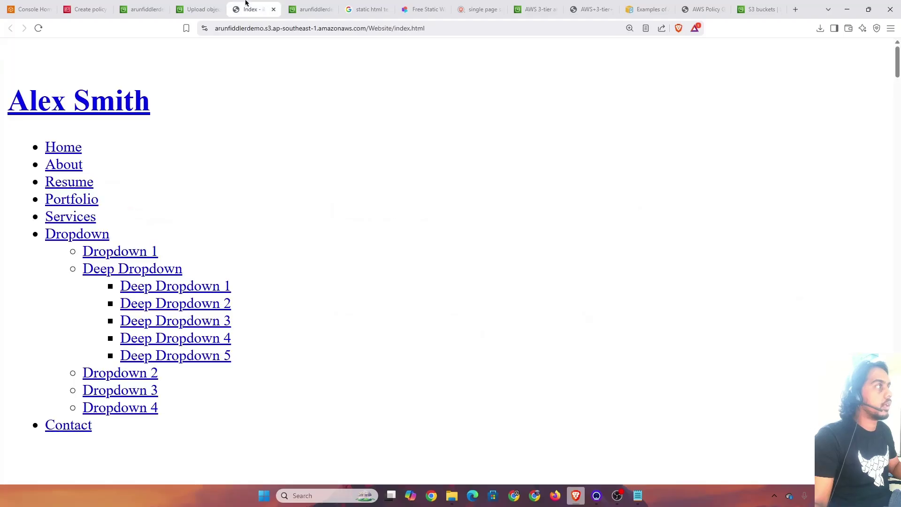
click(38, 27)
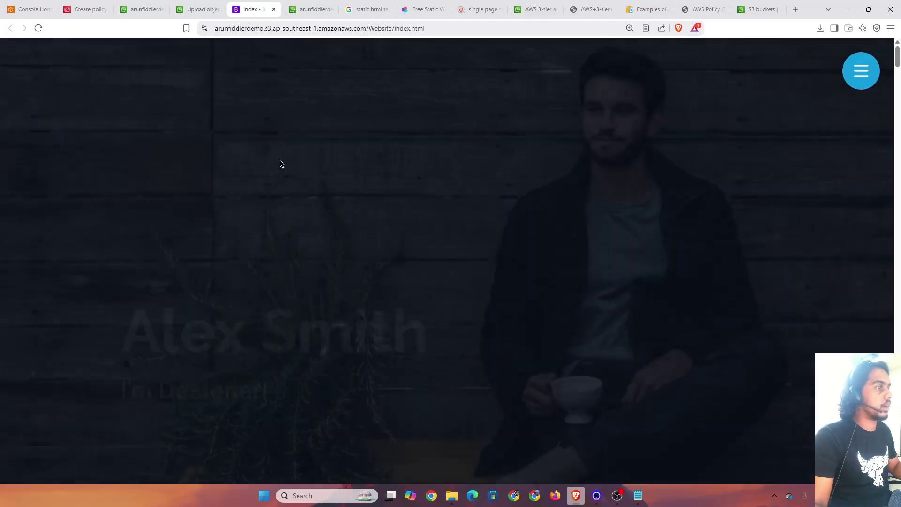
scroll(414, 188, down, 10)
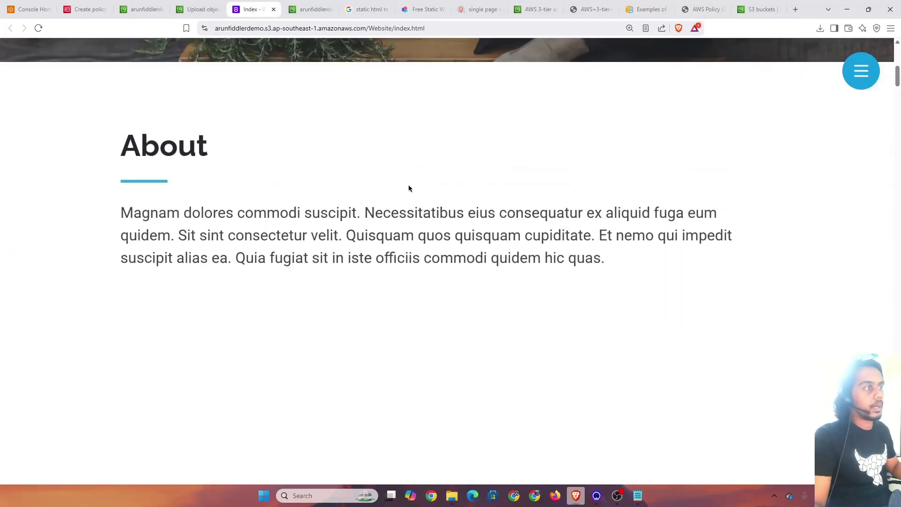
scroll(409, 188, down, 18)
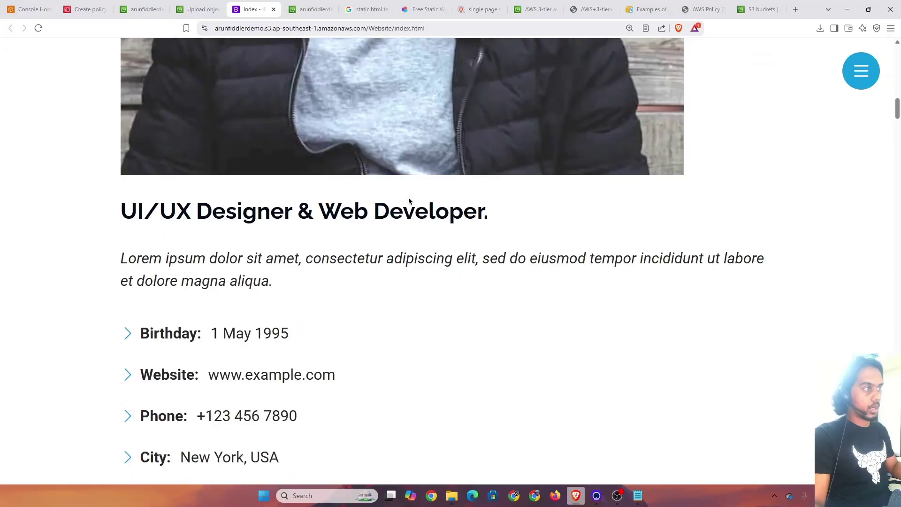
scroll(408, 201, down, 10)
click(336, 7)
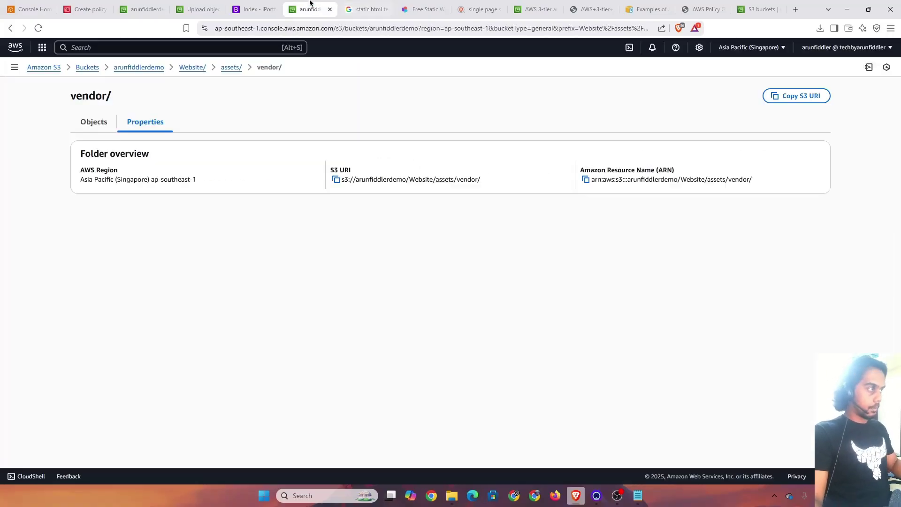
click(420, 7)
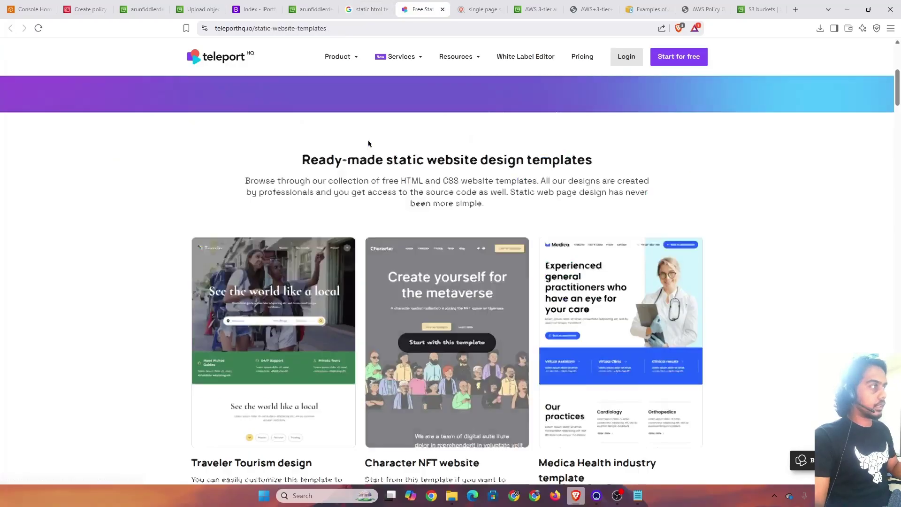
click(474, 4)
click(324, 7)
click(251, 8)
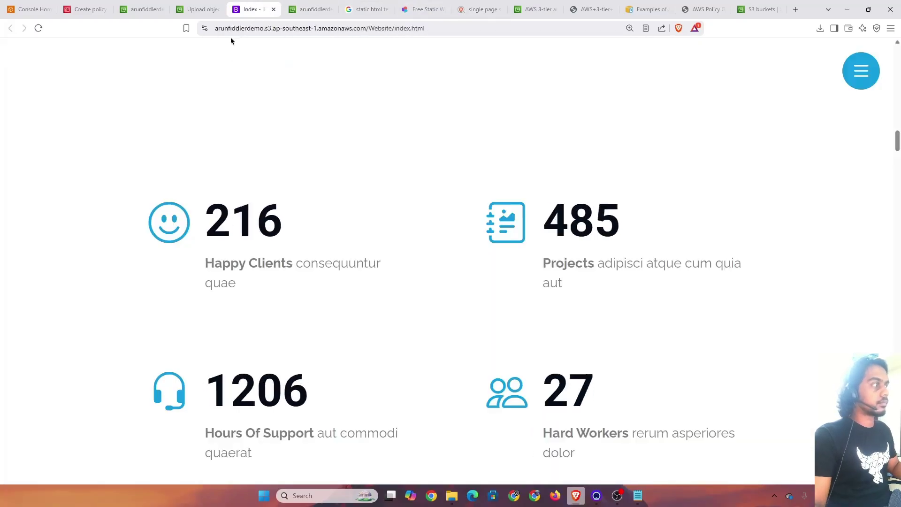
Examine the hosted portfolio page's statistics, skills and resume sections, and return to the start of the page.
scroll(306, 284, up, 5)
scroll(307, 283, up, 5)
scroll(316, 259, down, 15)
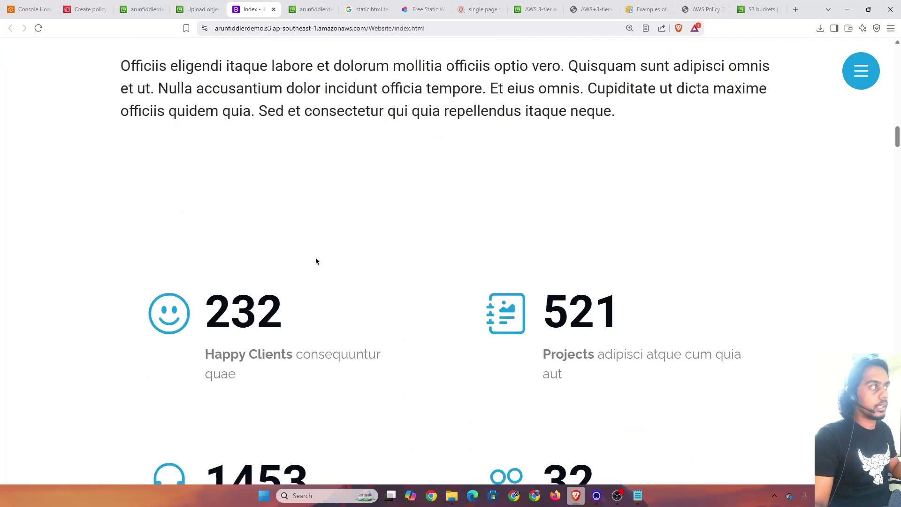
scroll(316, 263, down, 8)
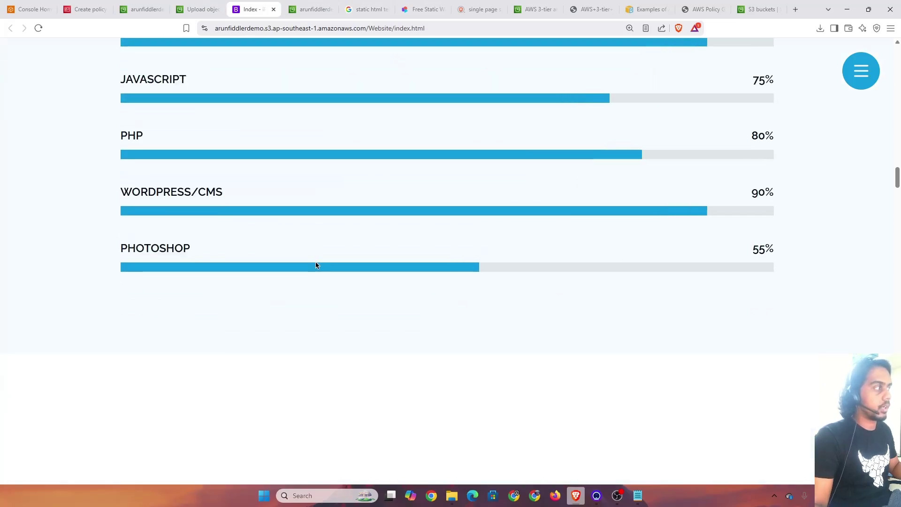
scroll(383, 174, up, 4)
scroll(500, 258, down, 5)
scroll(499, 258, down, 15)
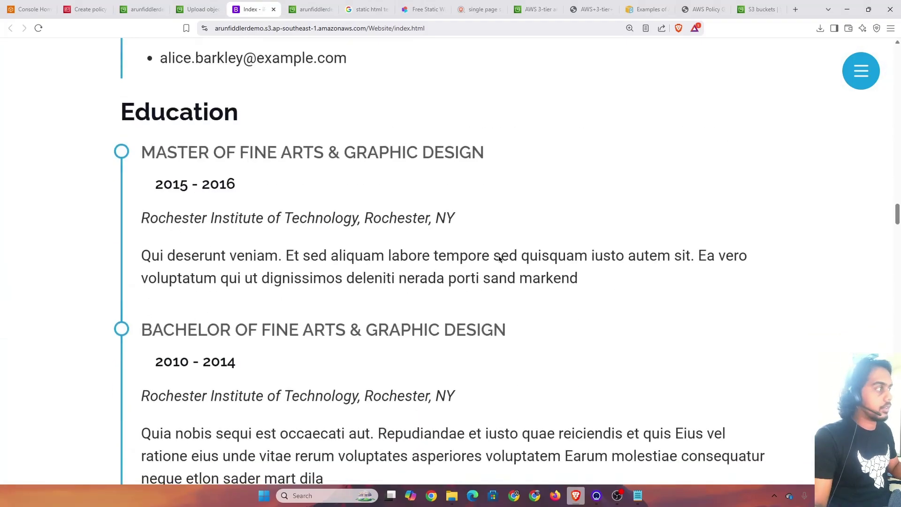
click(193, 6)
click(253, 9)
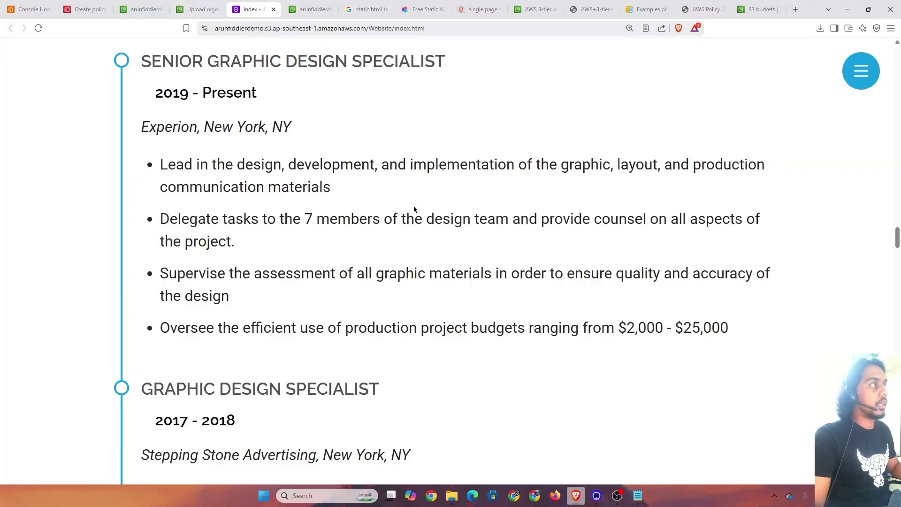
drag(895, 239, 896, 52)
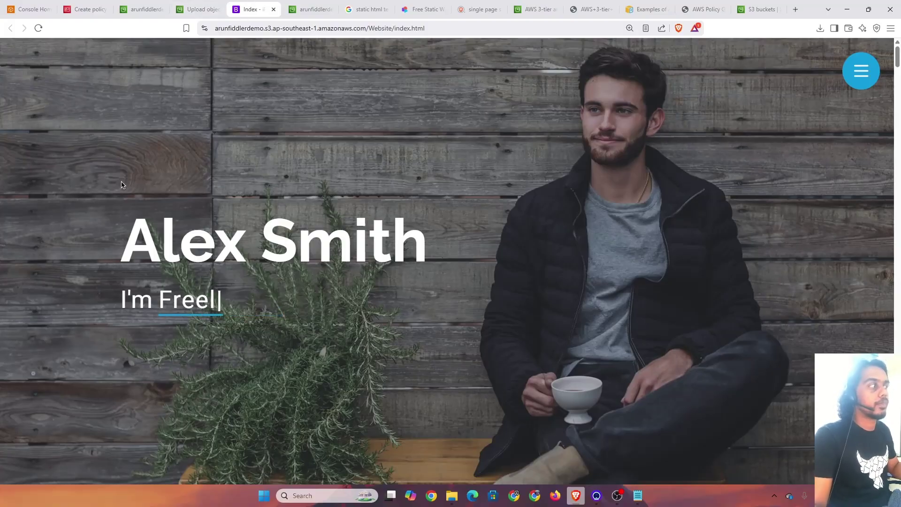
Inspect the hosted page's S3 URL, highlighting its region and the Website folder in the path.
click(291, 29)
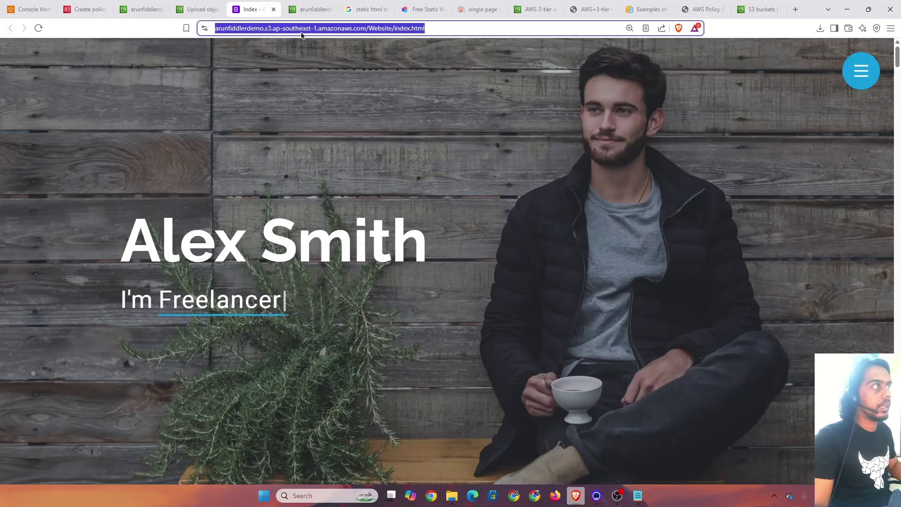
double_click(352, 31)
triple_click(330, 28)
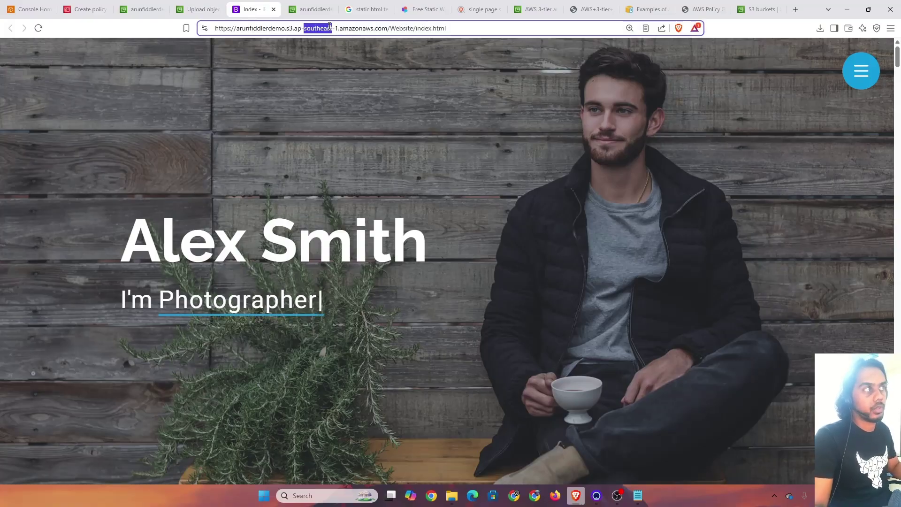
click(342, 86)
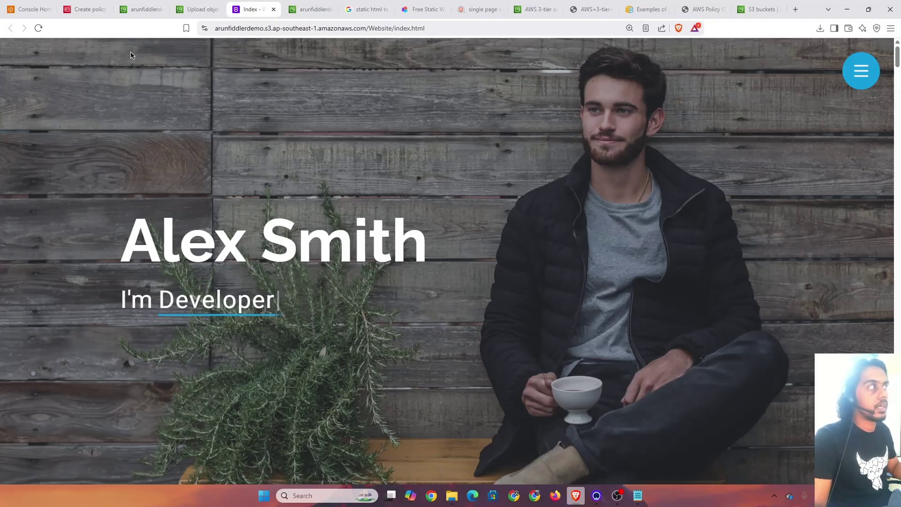
click(392, 28)
click(392, 28)
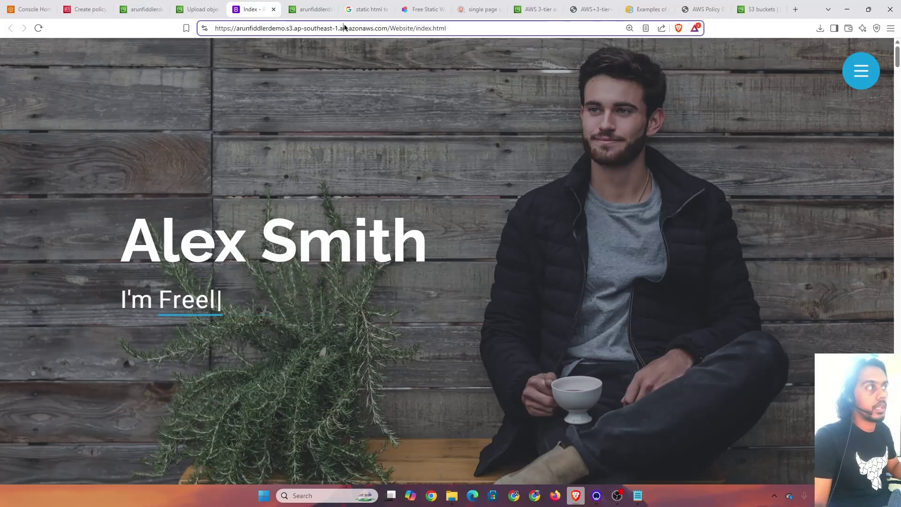
double_click(394, 28)
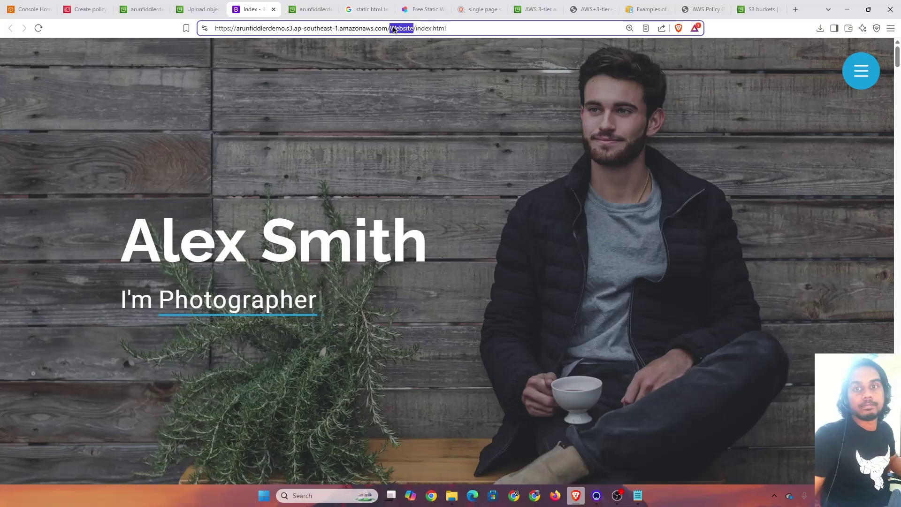